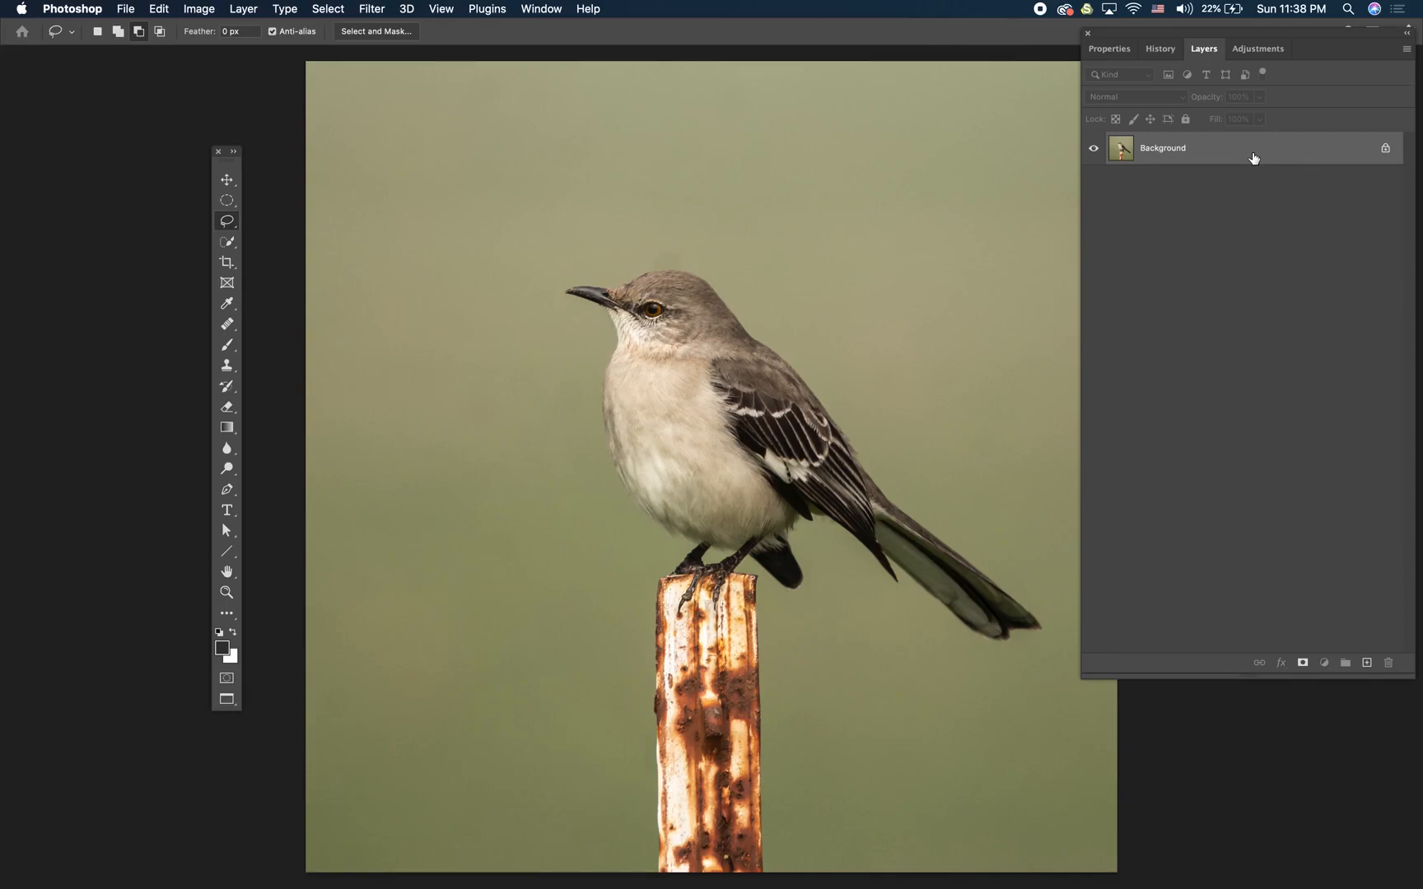
# Duplicate the Background layer and hide the original
pyautogui.moveTo(1253, 158); pyautogui.dragTo(1253, 153)
pyautogui.press('super+j')
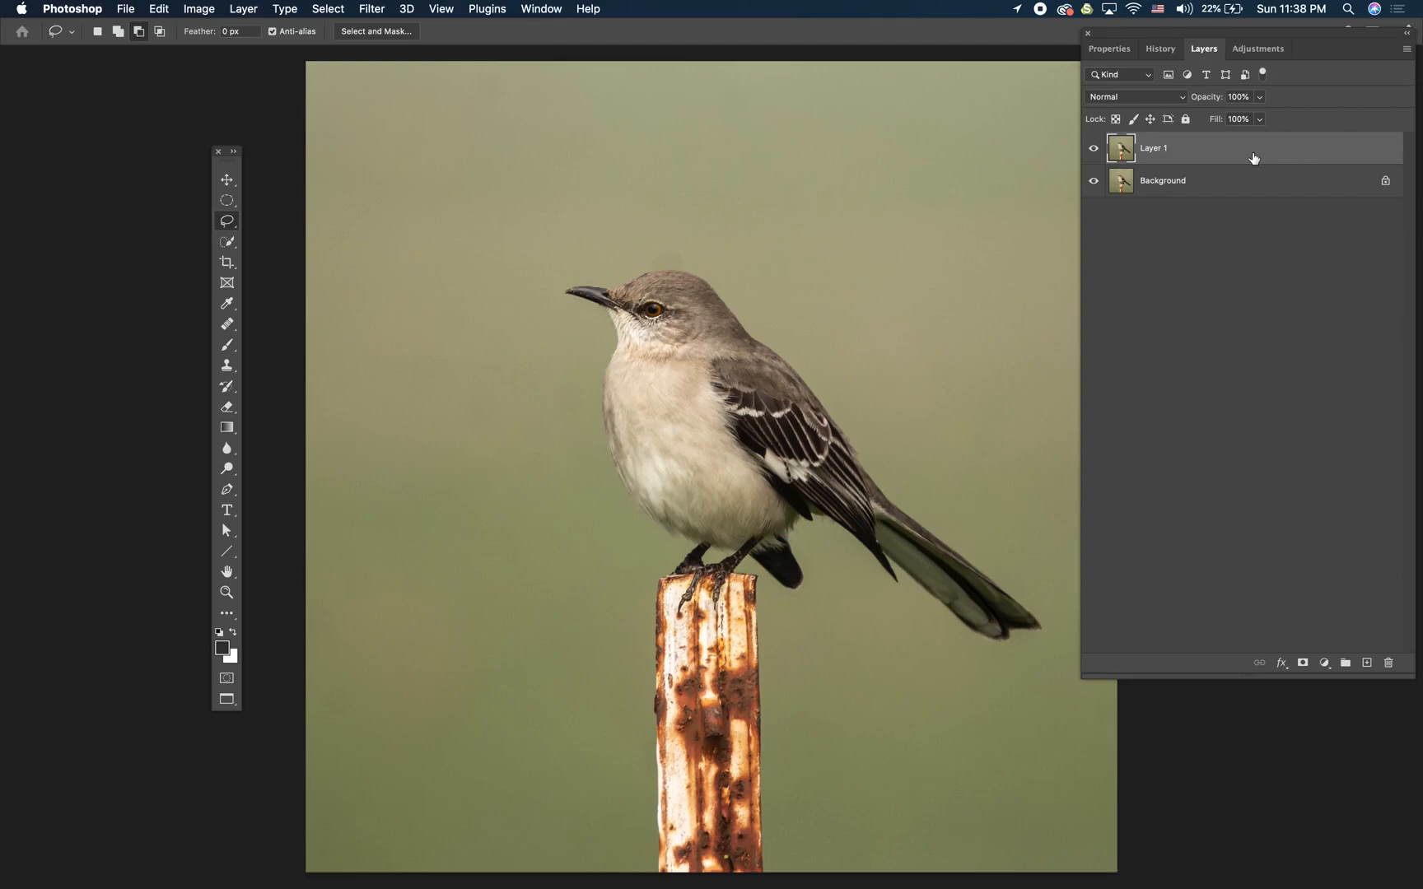
pyautogui.click(1094, 180)
# Use the Quick Selection tool's Select Subject command to select the bird on the duplicated layer
pyautogui.click(226, 244)
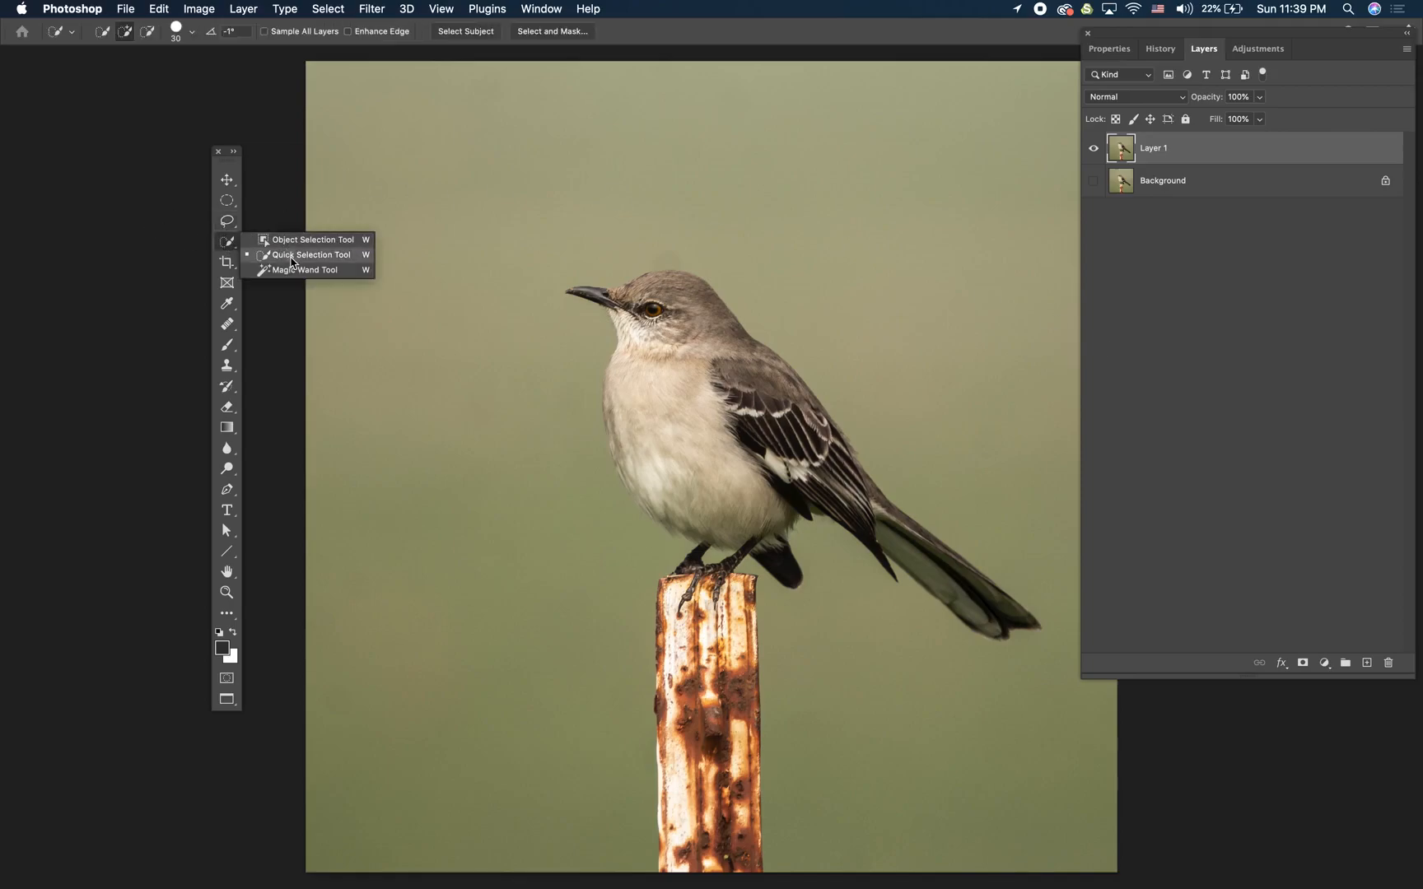
pyautogui.click(292, 256)
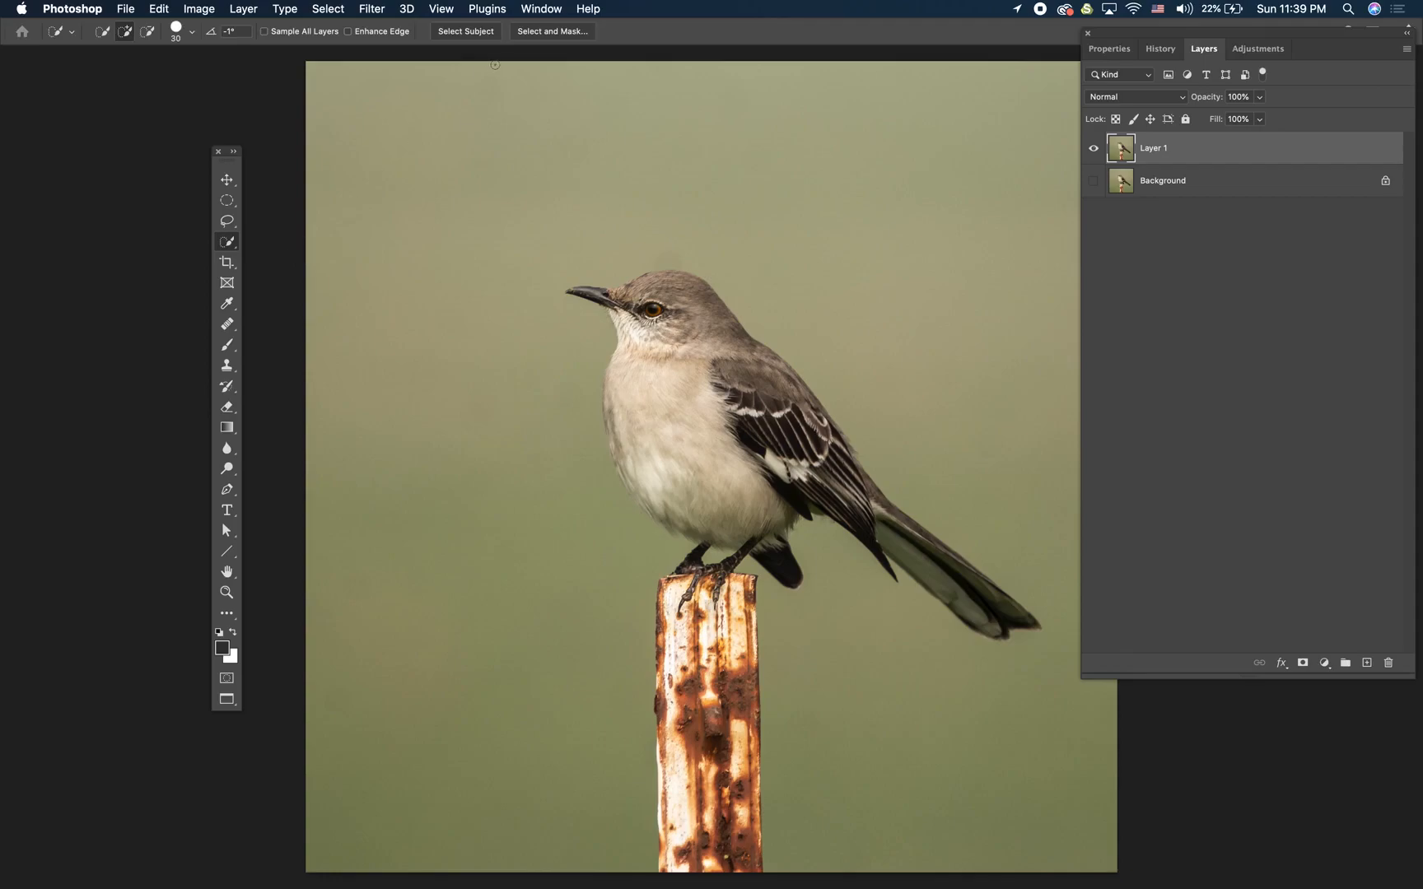
pyautogui.click(463, 35)
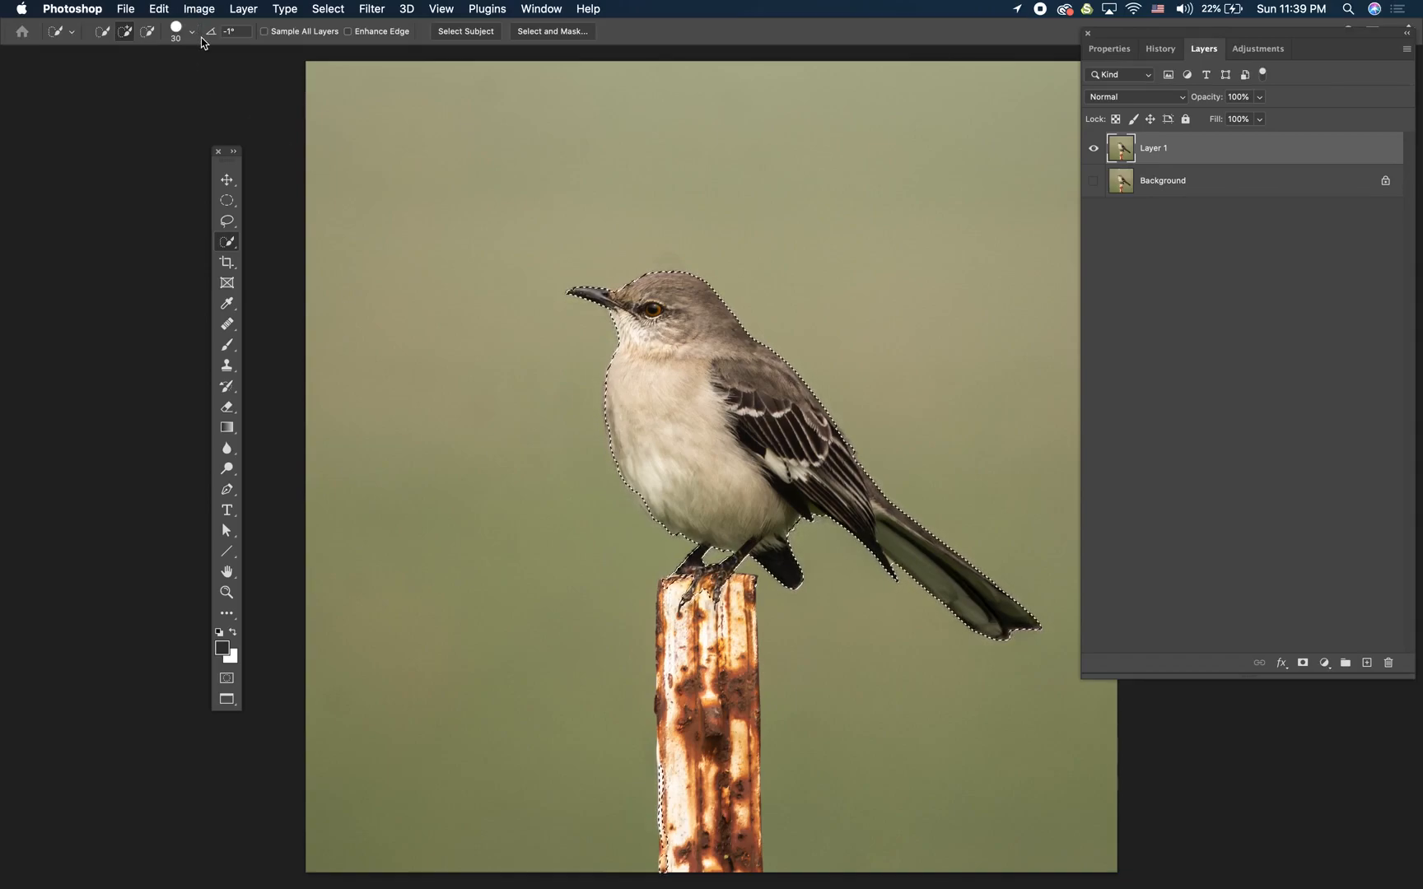
# Subtract the stray strip along the lower left edge of the rusty post from the bird selection with the Lasso tool
pyautogui.click(230, 222)
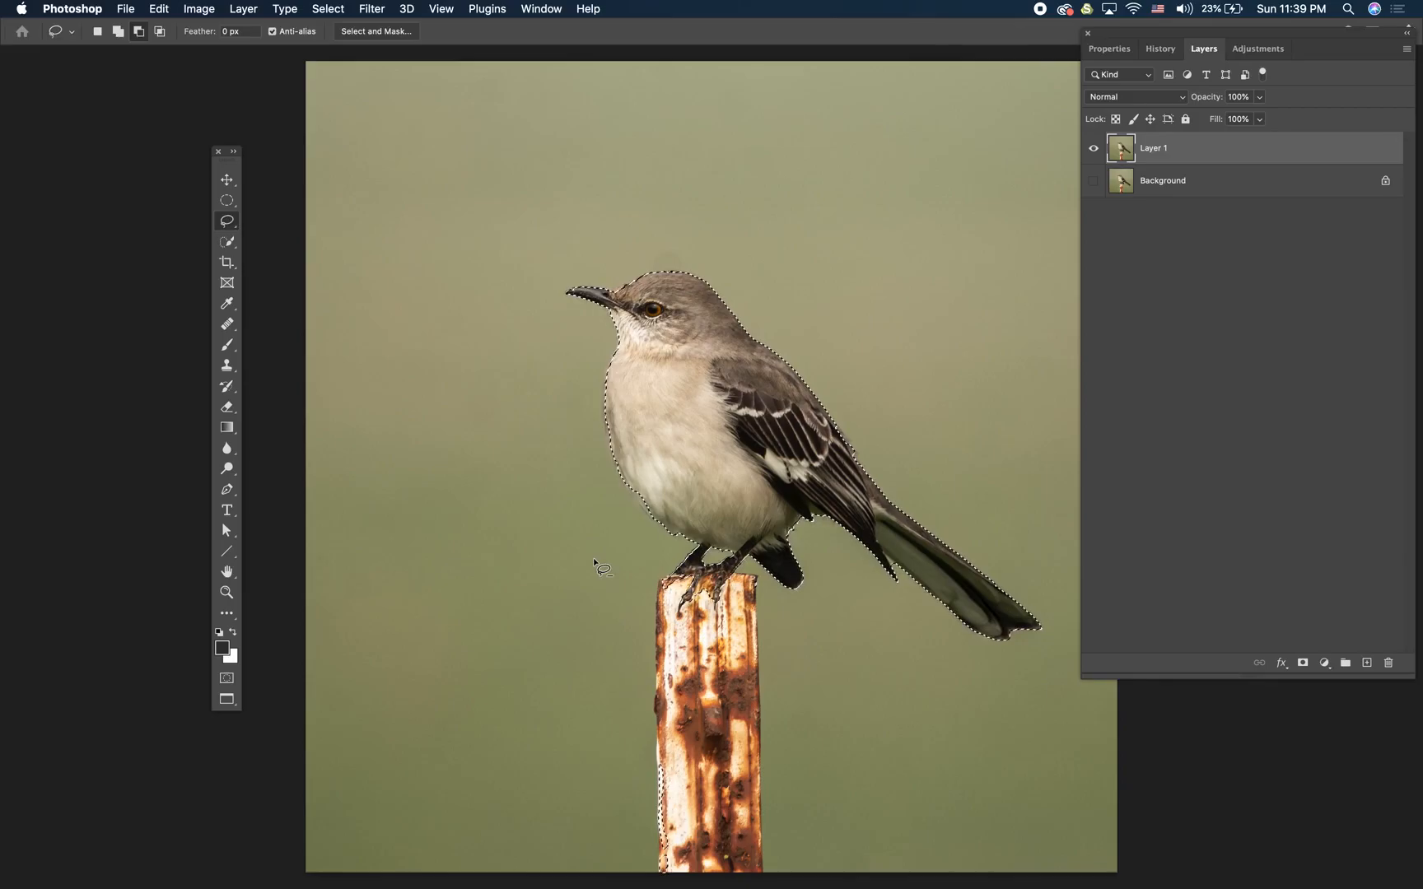
pyautogui.press('super+equal')
pyautogui.press('super+equal')
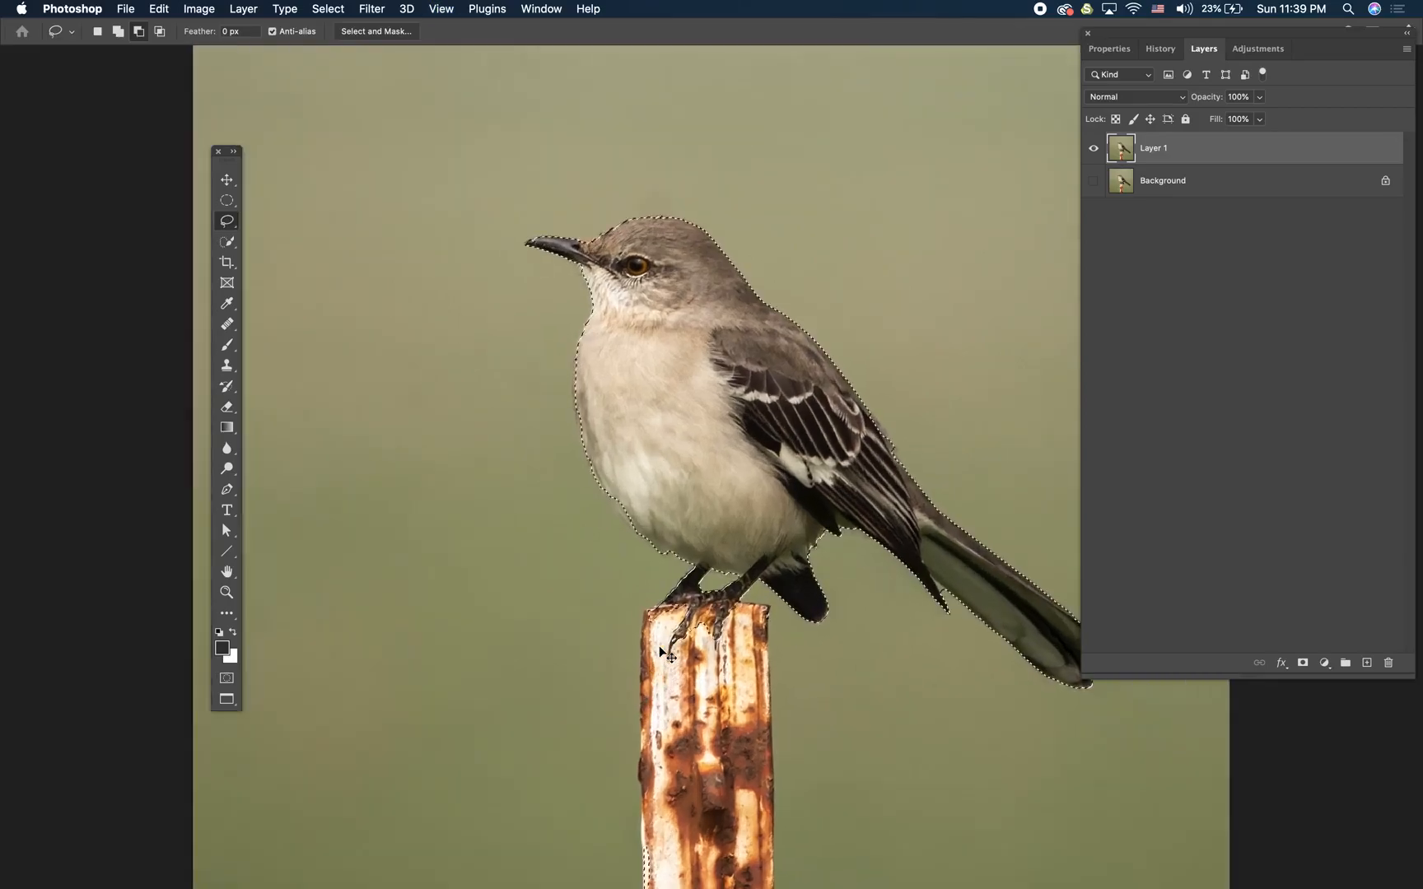
pyautogui.moveTo(736, 690); pyautogui.dragTo(718, 143)
pyautogui.moveTo(727, 477)
pyautogui.mouseDown()
pyautogui.moveTo(667, 454)
pyautogui.moveTo(651, 463)
pyautogui.mouseUp()
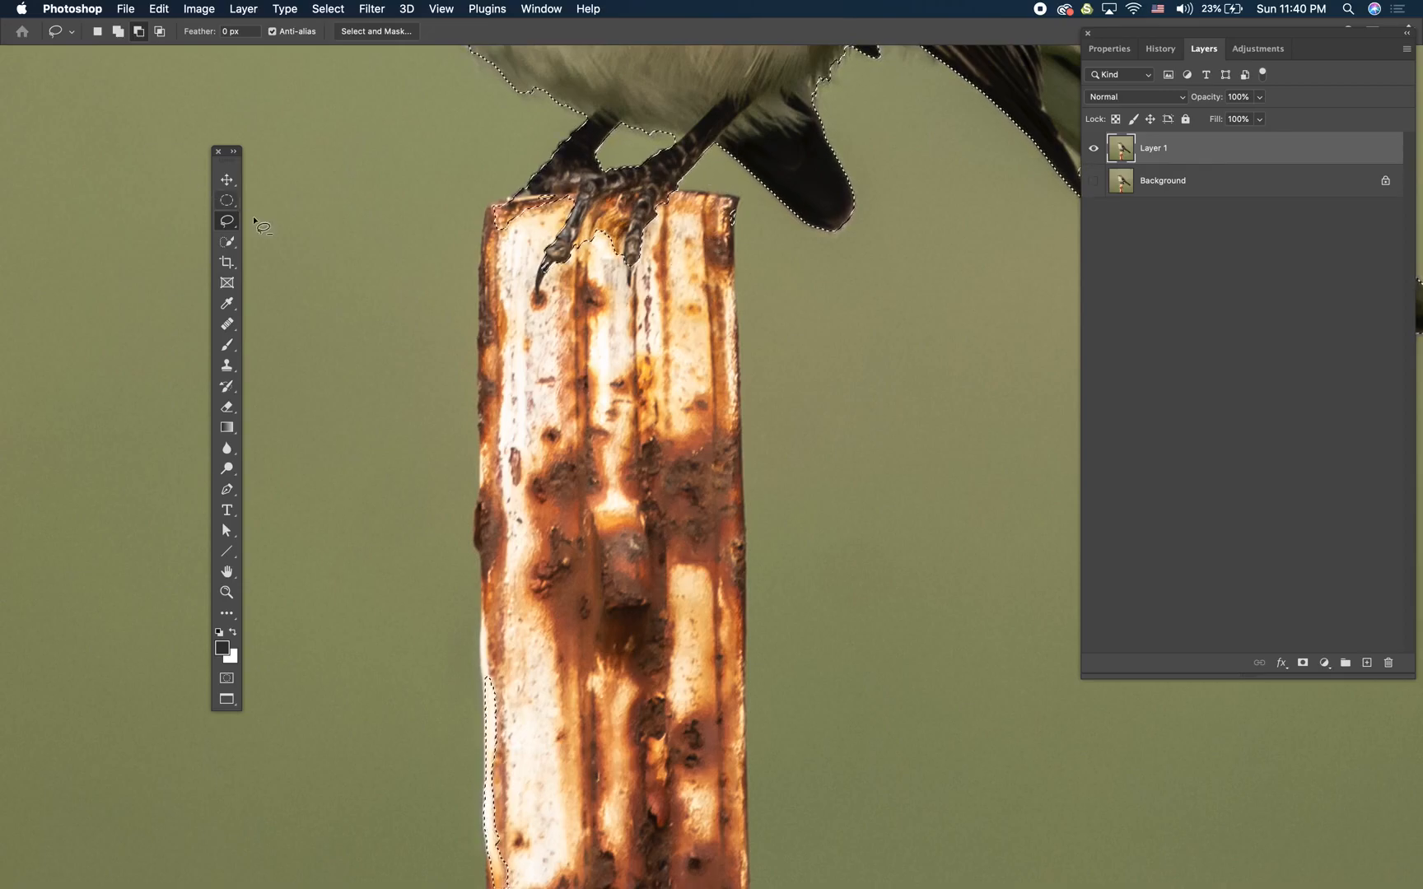
pyautogui.click(142, 36)
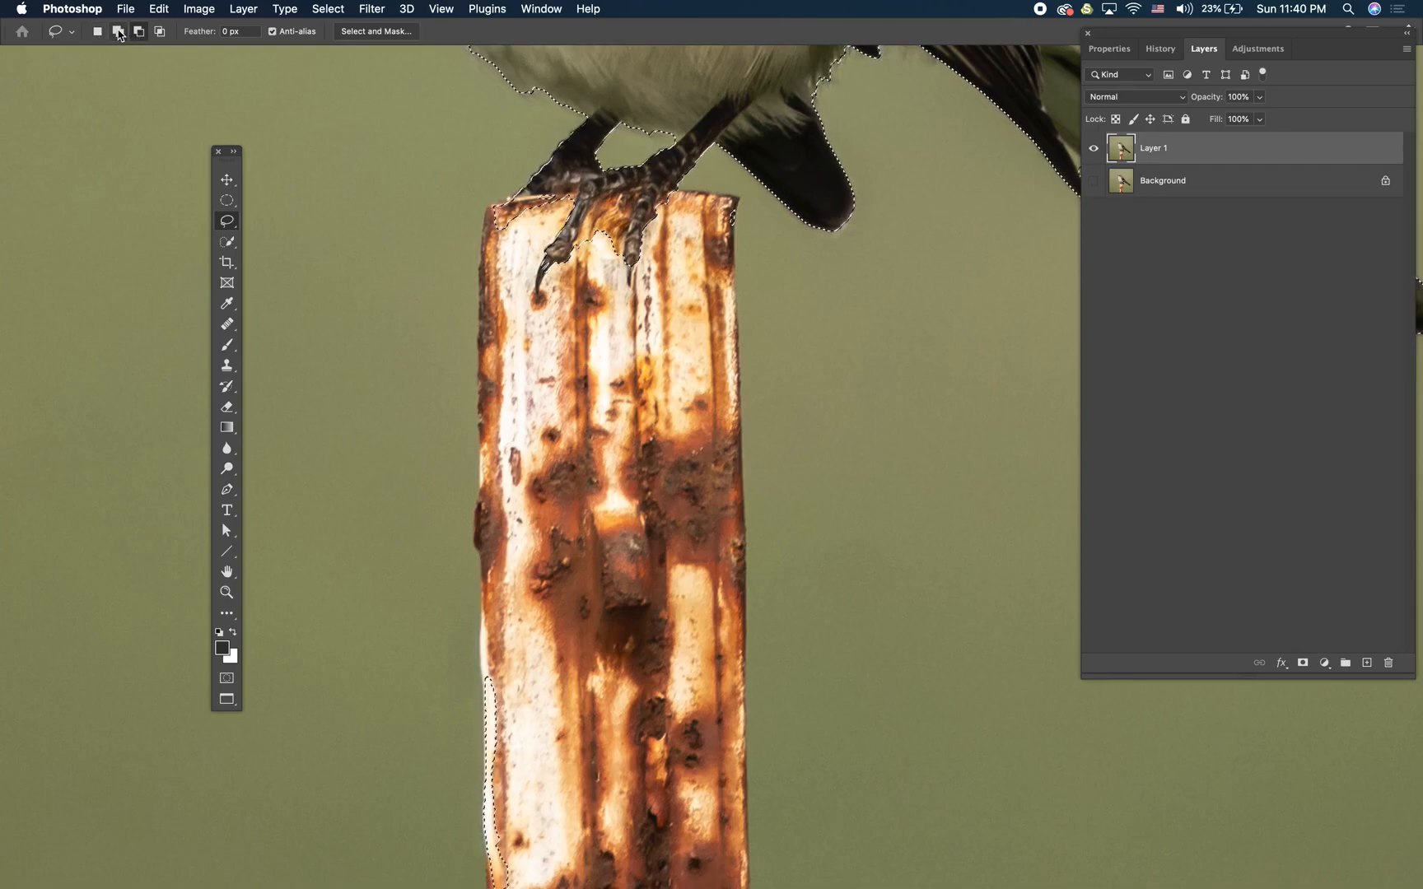
pyautogui.click(119, 35)
pyautogui.press('alt')
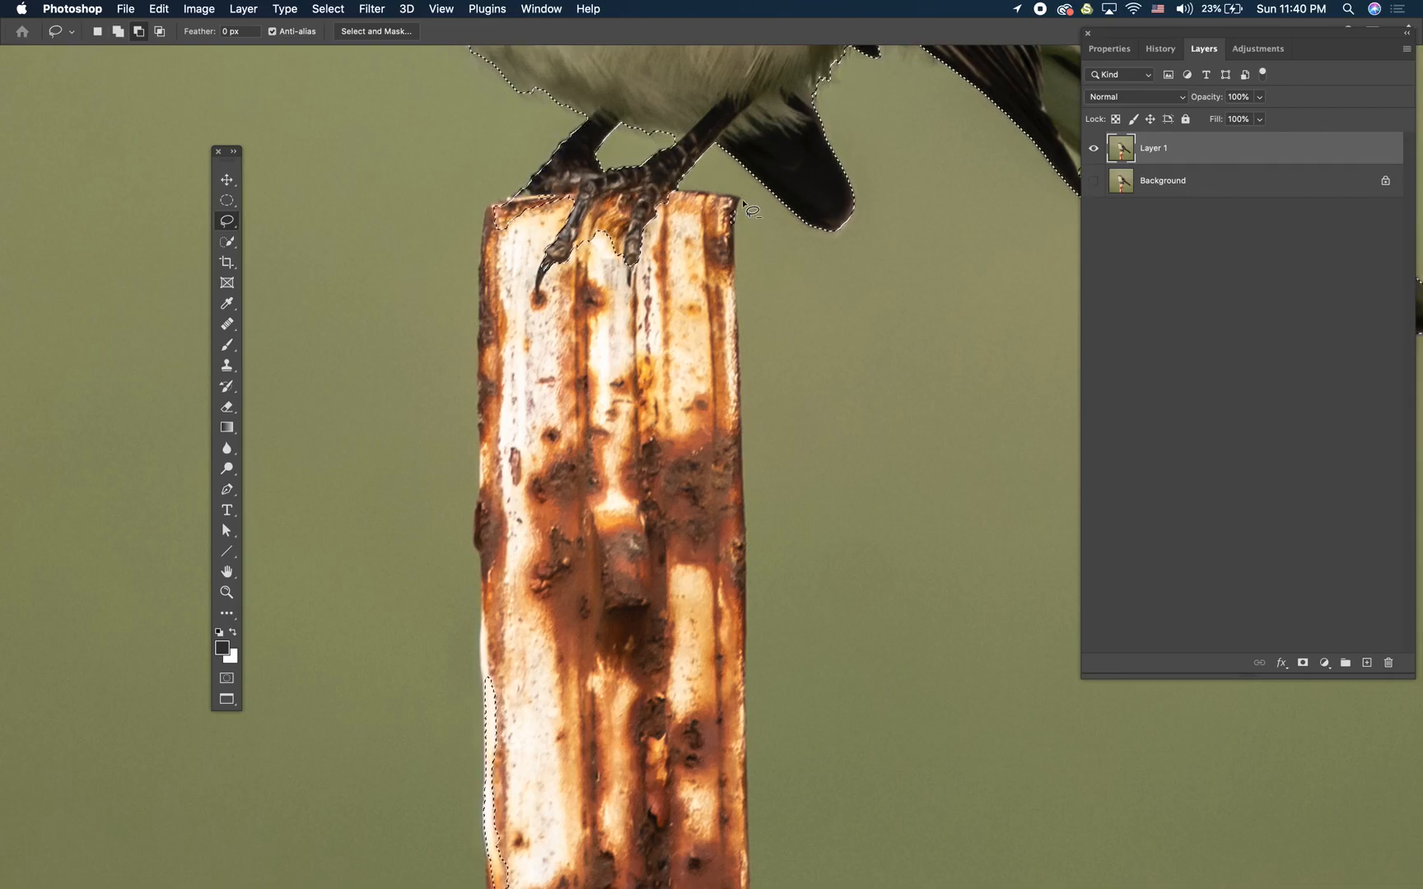
pyautogui.moveTo(747, 198)
pyautogui.mouseDown()
pyautogui.moveTo(699, 208)
pyautogui.moveTo(707, 241)
pyautogui.moveTo(734, 253)
pyautogui.moveTo(749, 196)
pyautogui.mouseUp()
pyautogui.moveTo(496, 654)
pyautogui.mouseDown()
pyautogui.moveTo(445, 860)
pyautogui.moveTo(547, 800)
pyautogui.mouseUp()
pyautogui.scroll(-5, 550, 798)
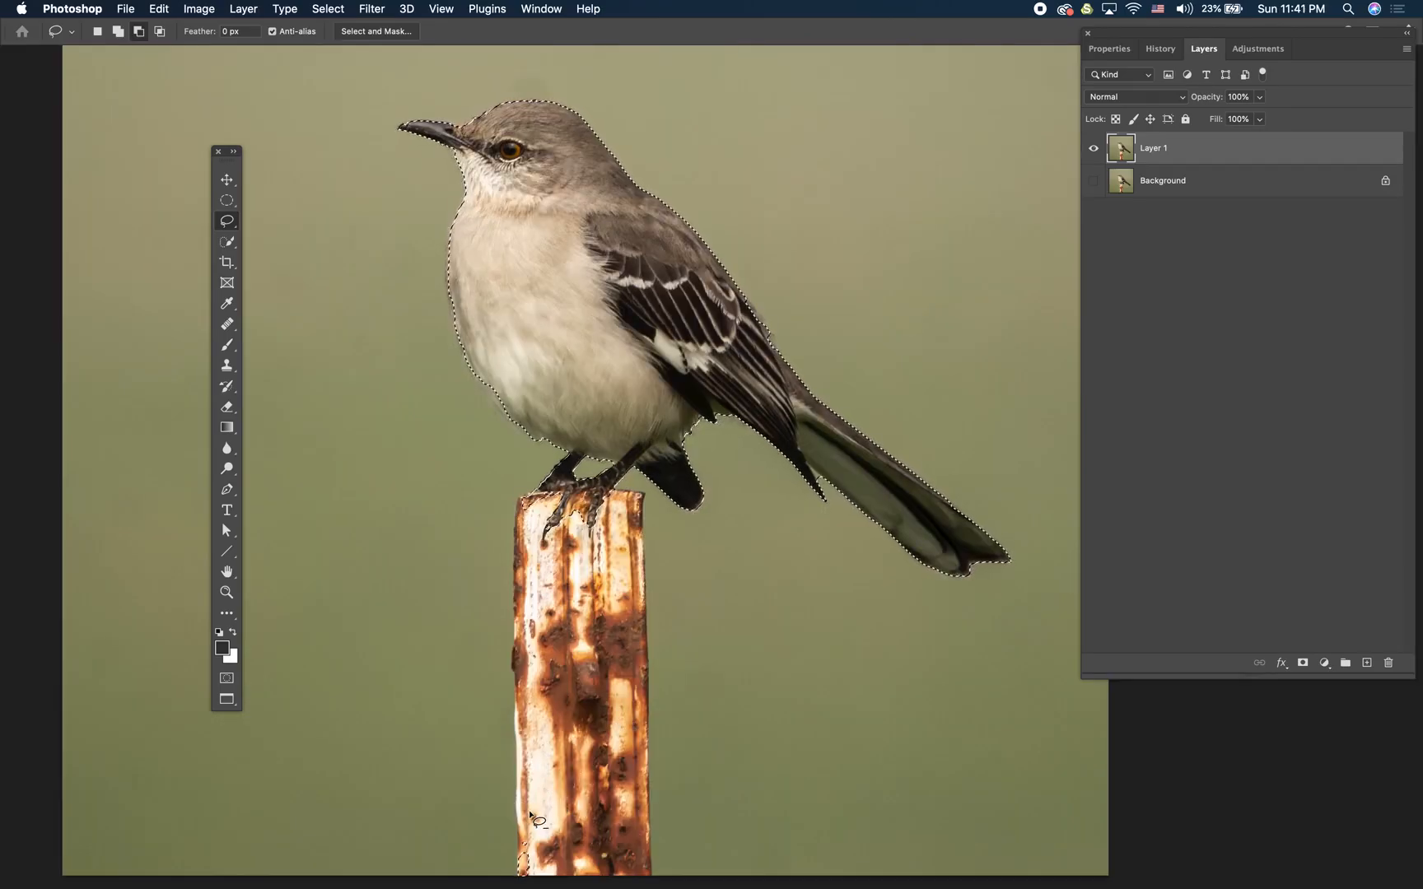
pyautogui.moveTo(527, 826)
pyautogui.mouseDown()
pyautogui.moveTo(503, 853)
pyautogui.moveTo(508, 887)
pyautogui.moveTo(559, 887)
pyautogui.moveTo(559, 839)
pyautogui.moveTo(525, 825)
pyautogui.mouseUp()
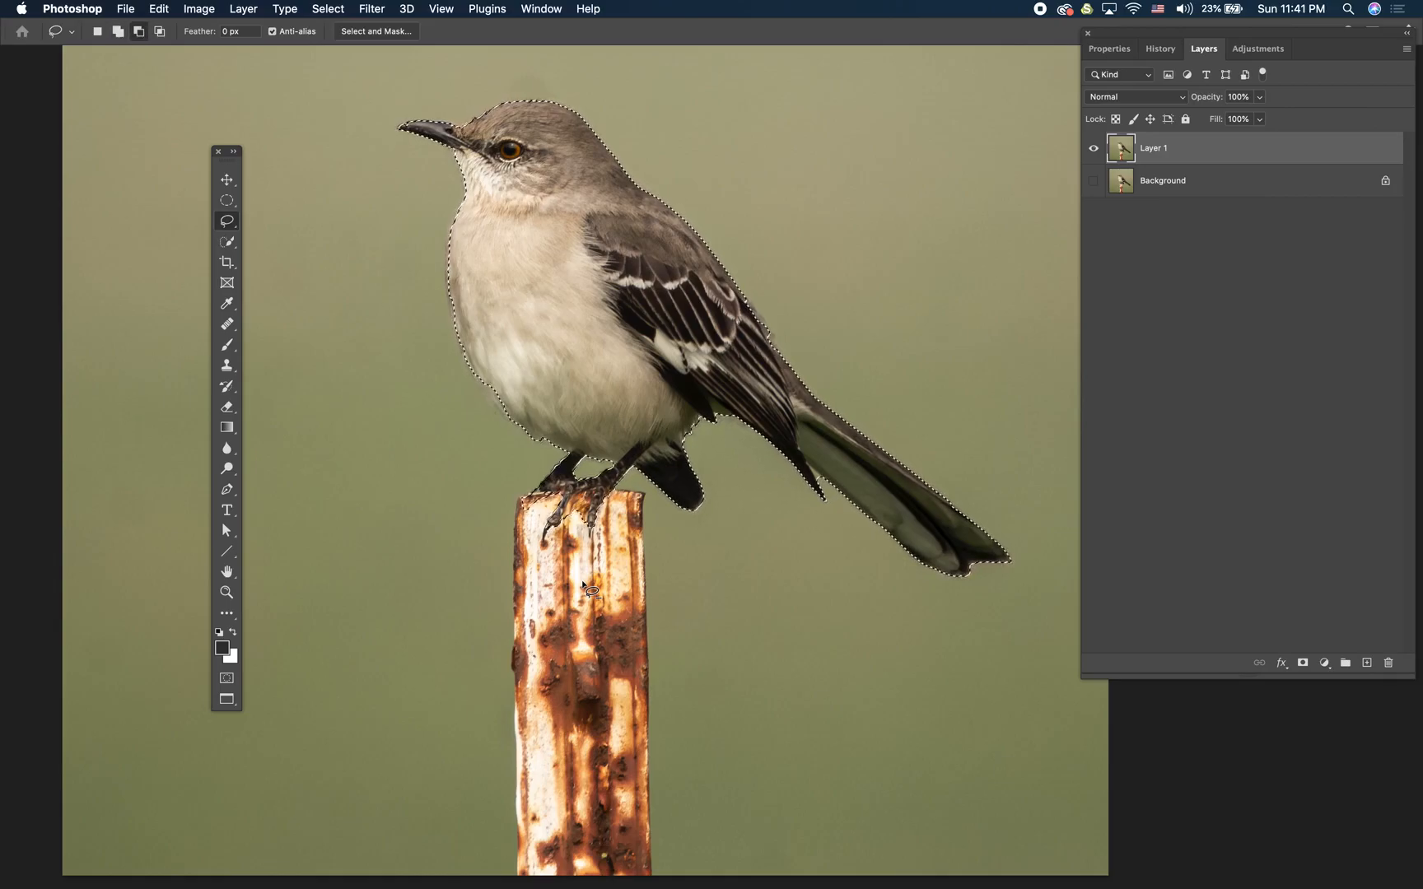
# Subtract the parts of the post top around the bird's toes and feet from the selection with the Lasso tool
pyautogui.press('shift')
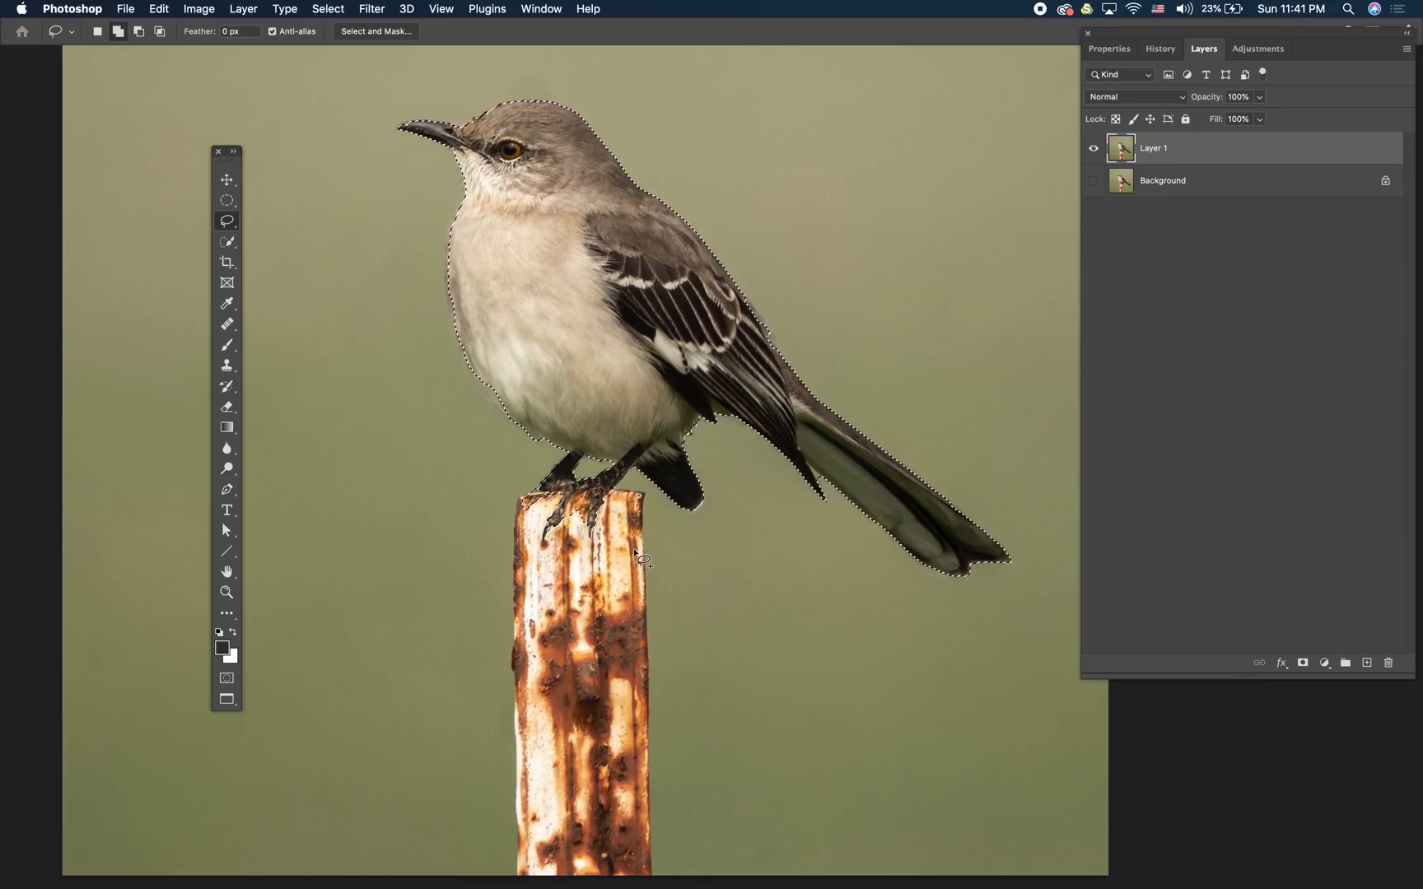
pyautogui.scroll(5, 634, 549)
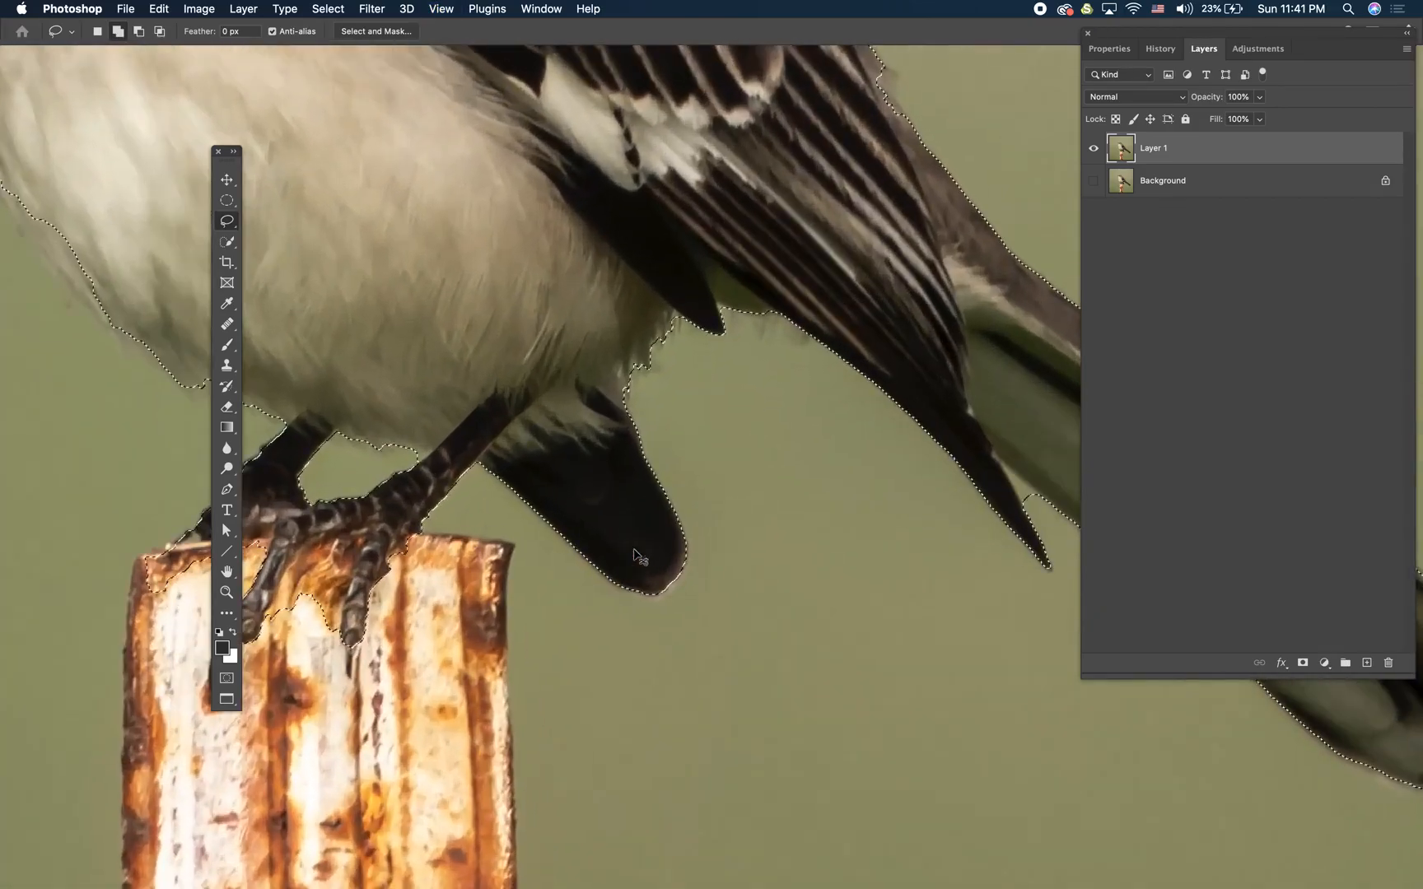
pyautogui.press('super+d')
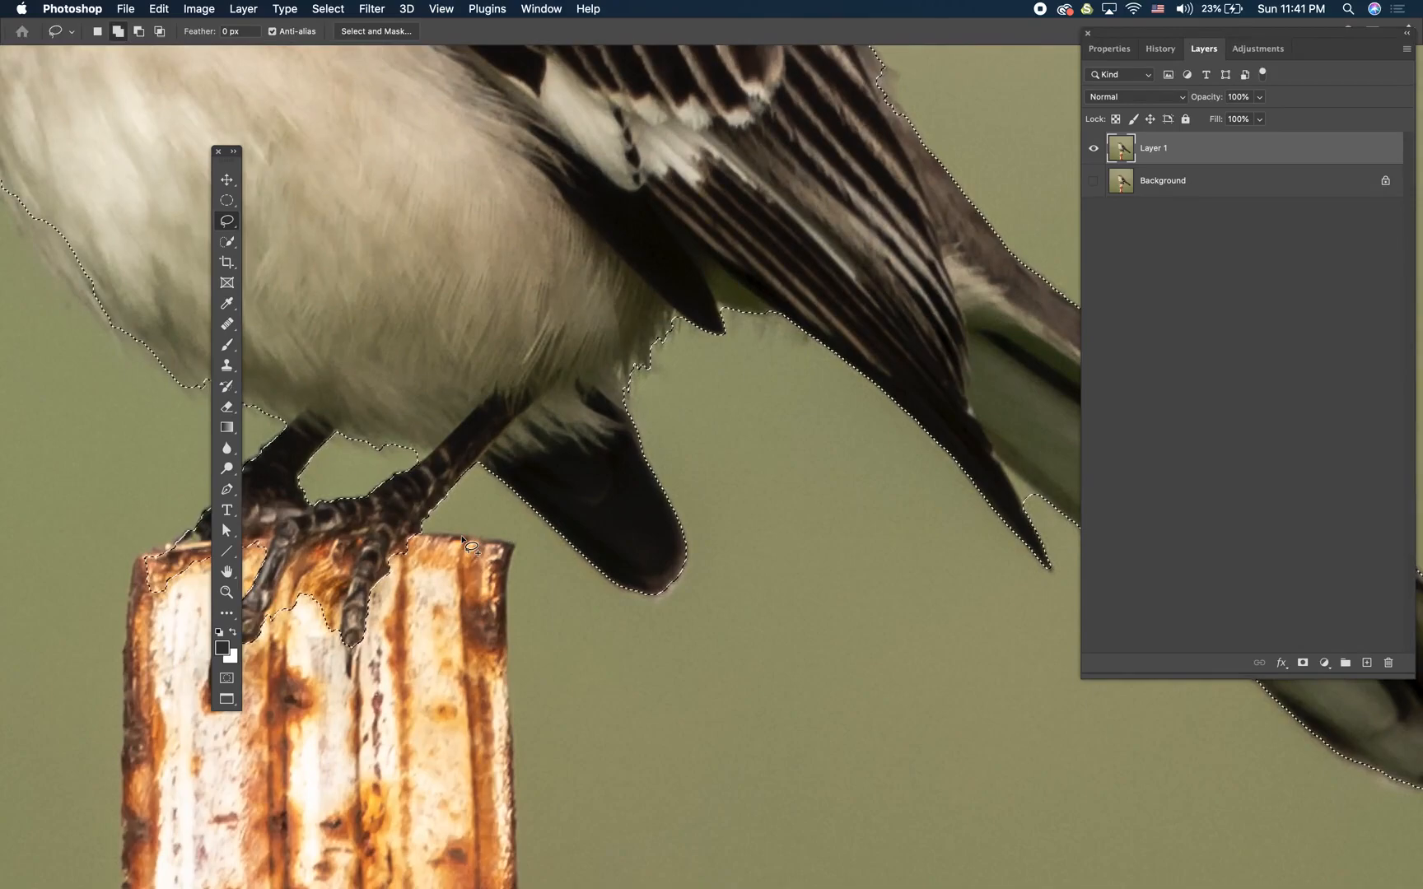
pyautogui.moveTo(450, 542); pyautogui.dragTo(806, 568)
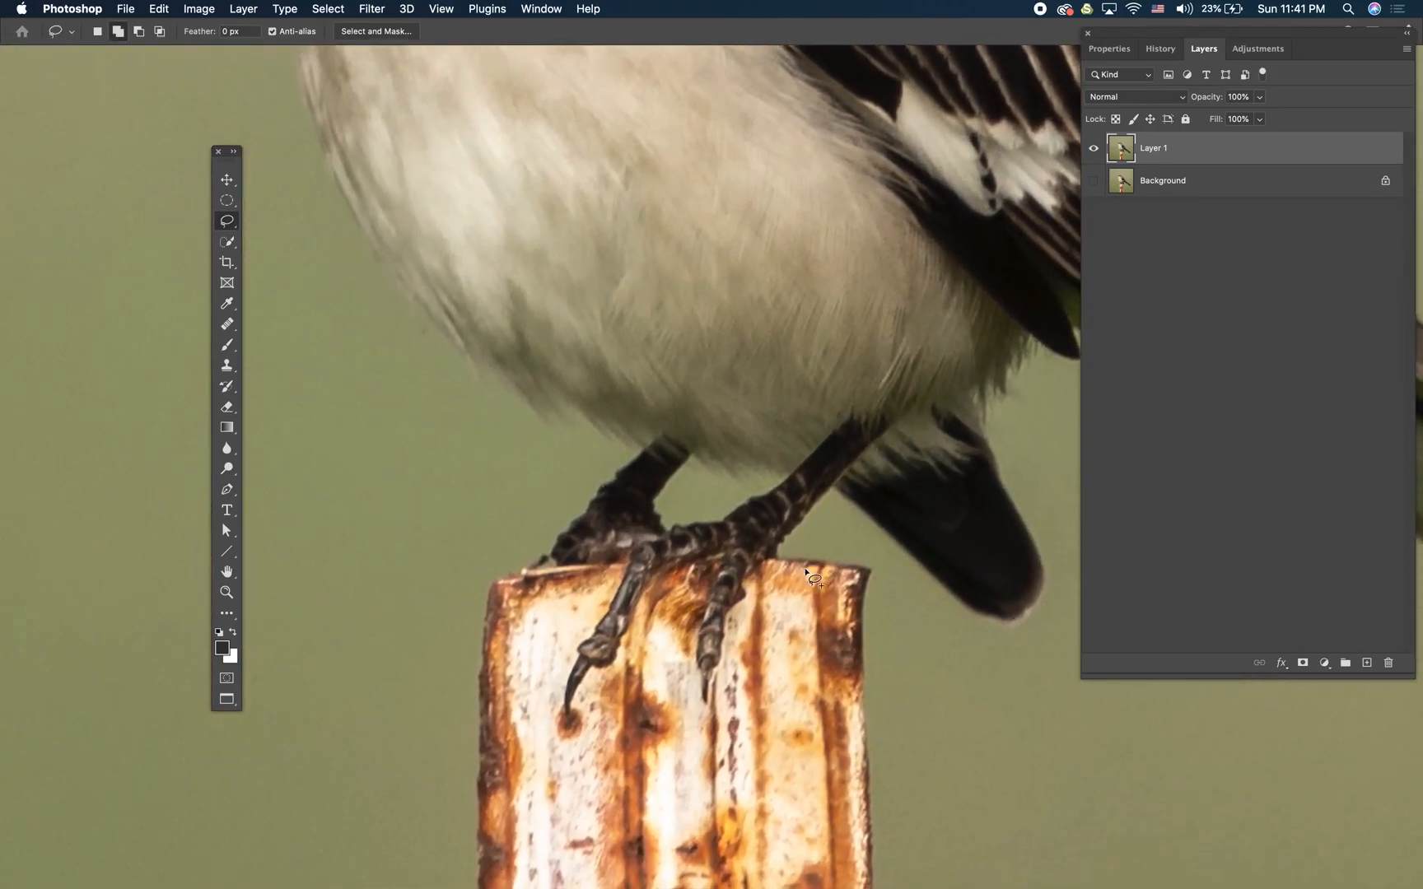
pyautogui.press('alt')
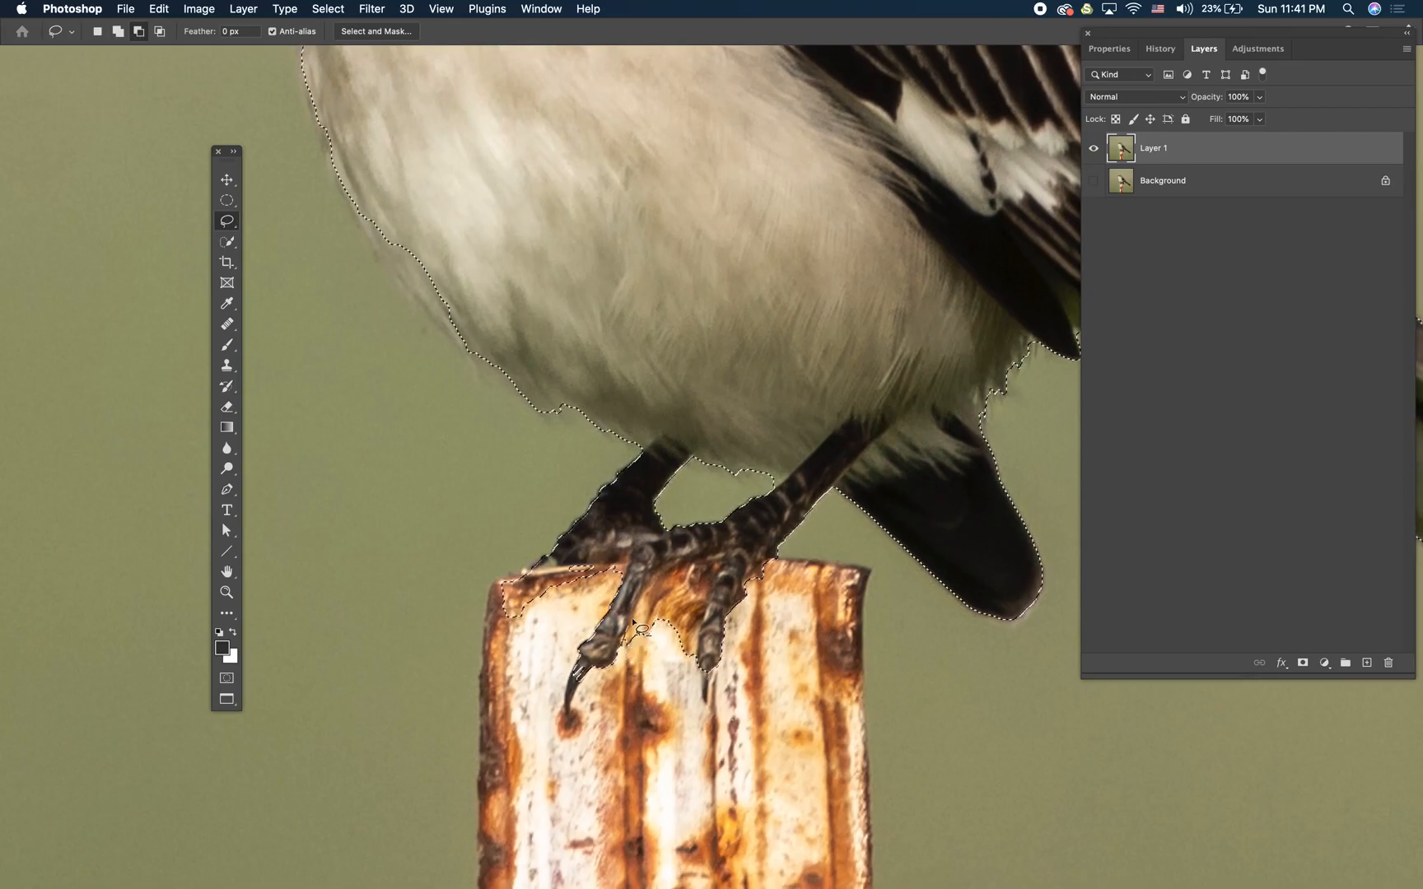
pyautogui.moveTo(649, 592)
pyautogui.mouseDown()
pyautogui.moveTo(713, 568)
pyautogui.moveTo(700, 658)
pyautogui.moveTo(629, 658)
pyautogui.moveTo(651, 664)
pyautogui.mouseUp()
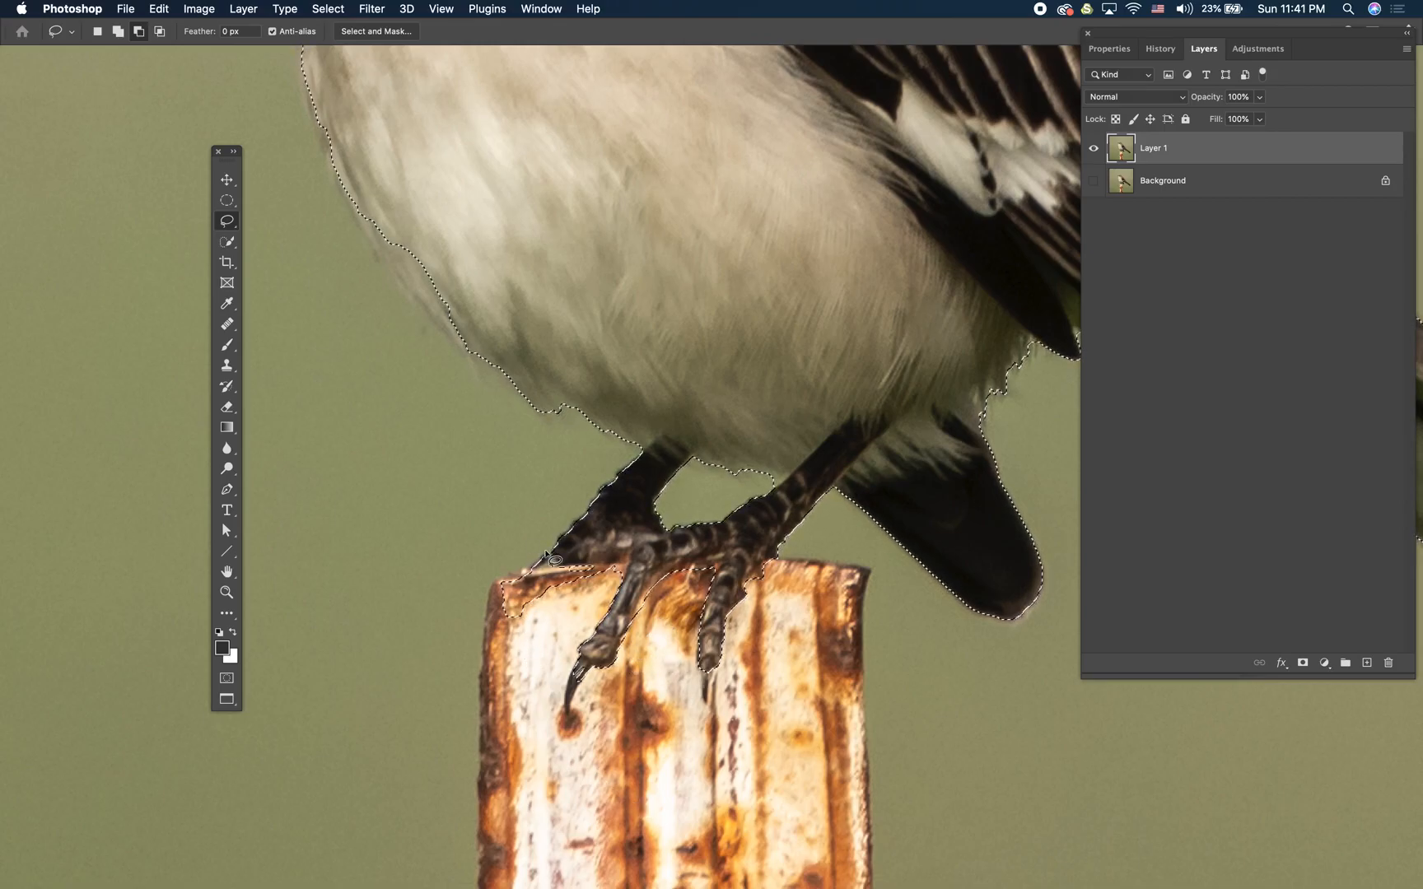
pyautogui.moveTo(599, 606); pyautogui.dragTo(581, 614)
pyautogui.moveTo(499, 631); pyautogui.dragTo(498, 632)
pyautogui.moveTo(525, 559)
pyautogui.mouseDown()
pyautogui.moveTo(489, 633)
pyautogui.moveTo(539, 612)
pyautogui.moveTo(552, 561)
pyautogui.mouseUp()
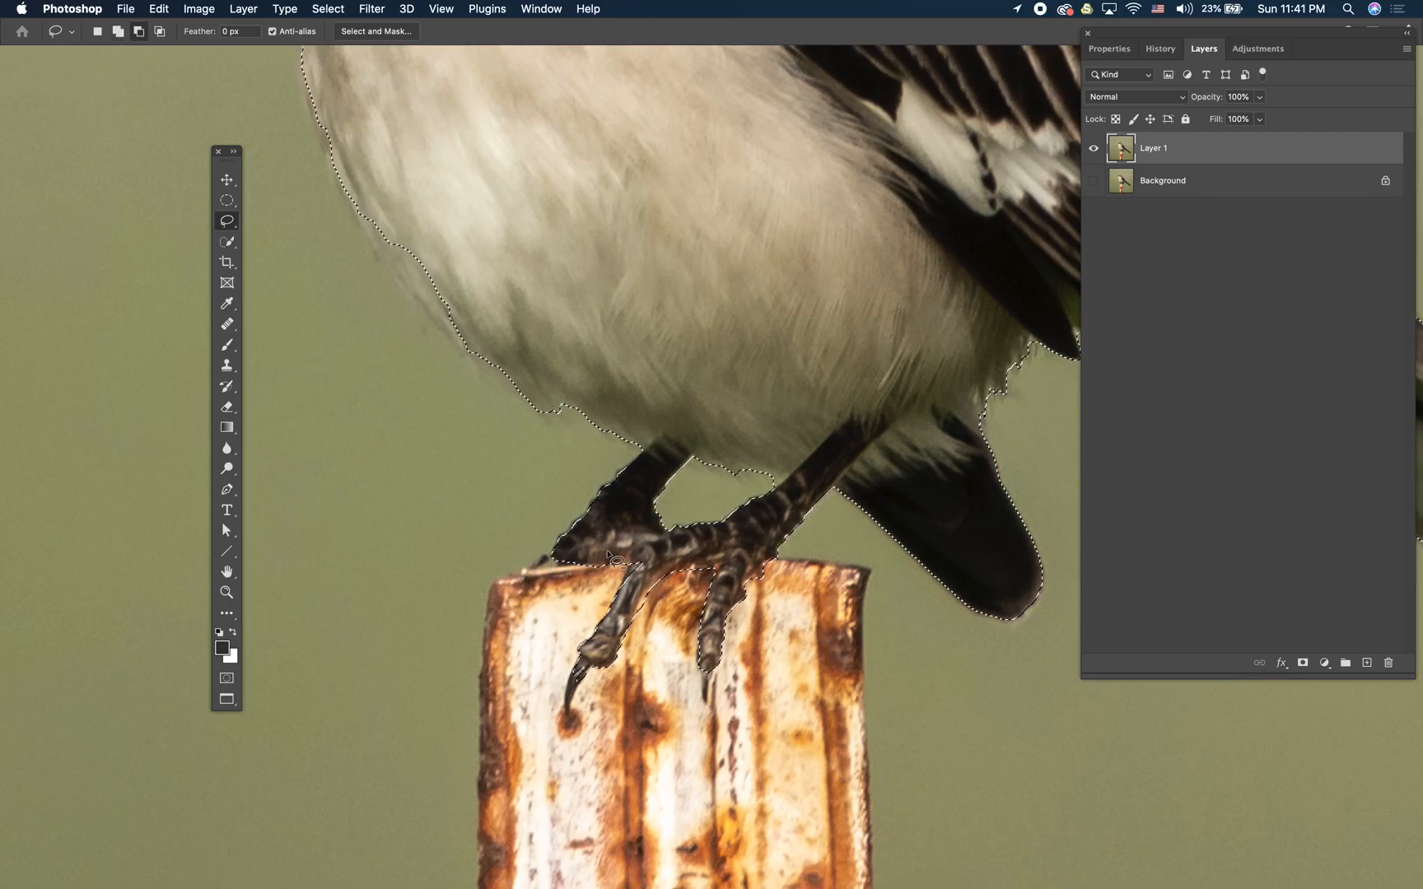
# Add the missed feathers along the left edge of the bird's belly to the selection with the Lasso tool
pyautogui.press('shift')
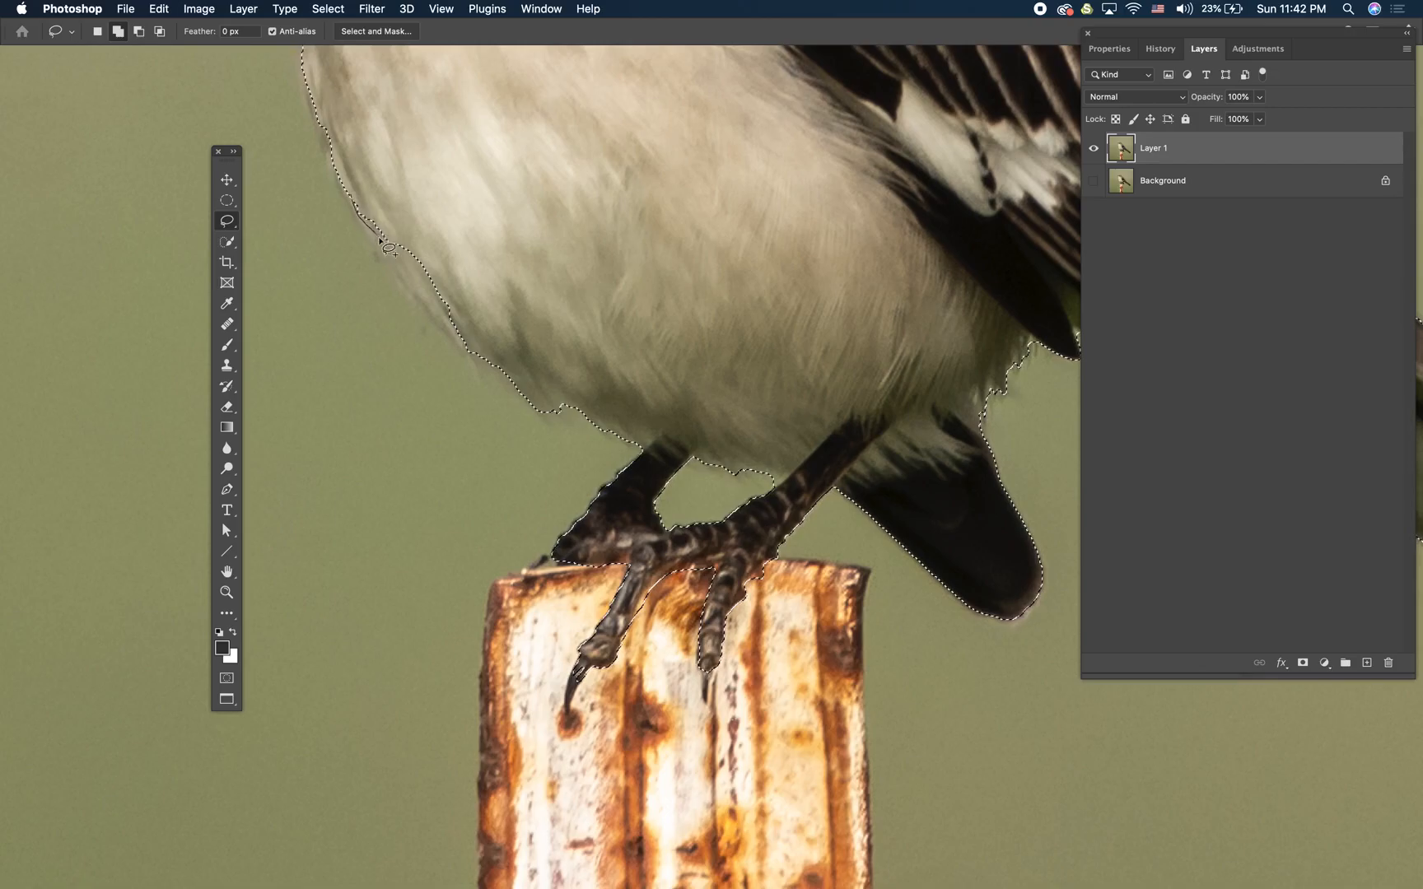
pyautogui.moveTo(435, 311)
pyautogui.mouseDown()
pyautogui.moveTo(467, 332)
pyautogui.moveTo(419, 224)
pyautogui.moveTo(381, 203)
pyautogui.moveTo(413, 278)
pyautogui.moveTo(391, 233)
pyautogui.mouseUp()
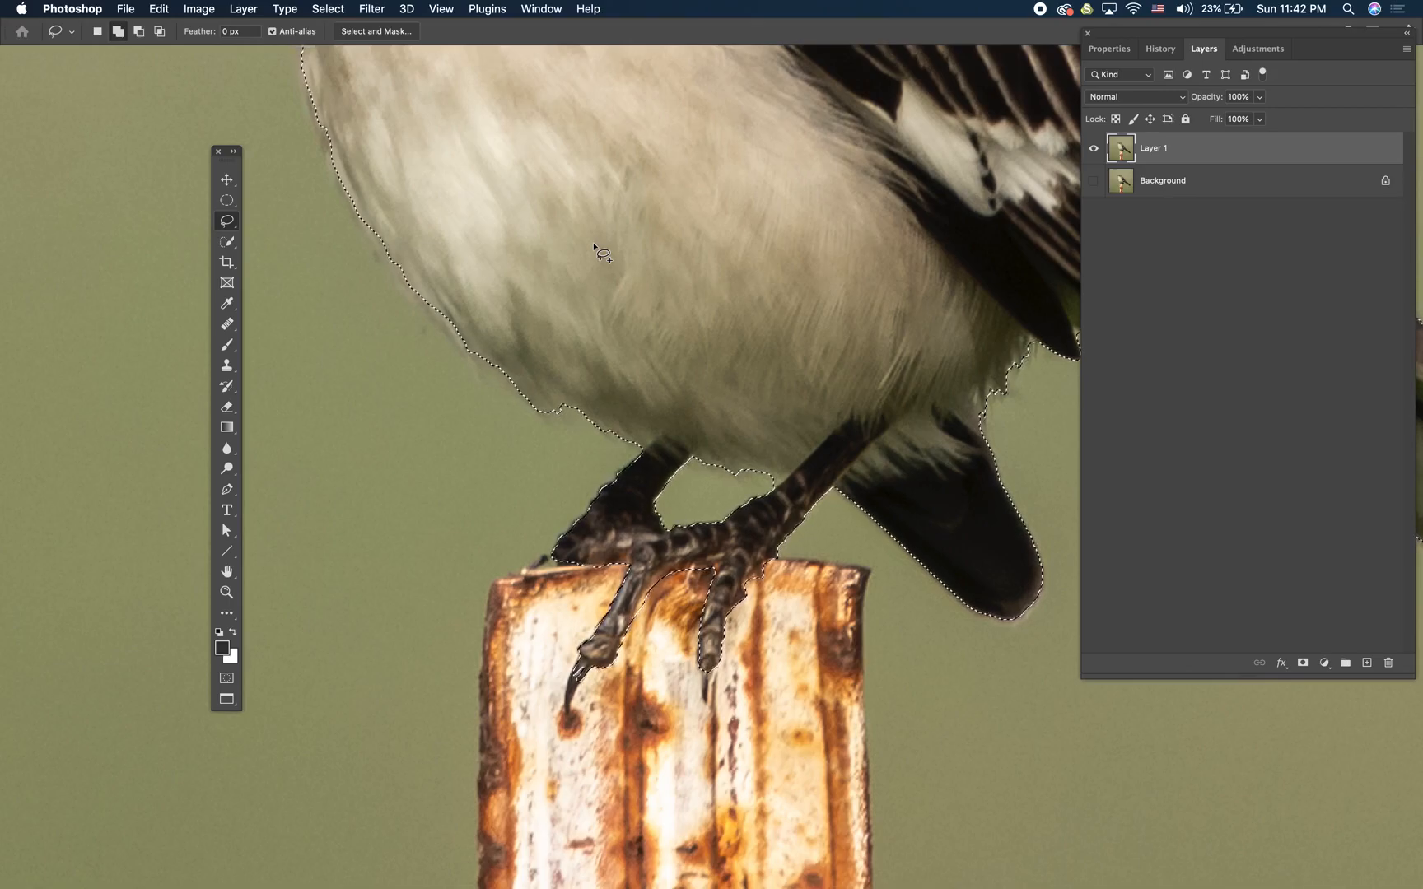
pyautogui.press('super+0')
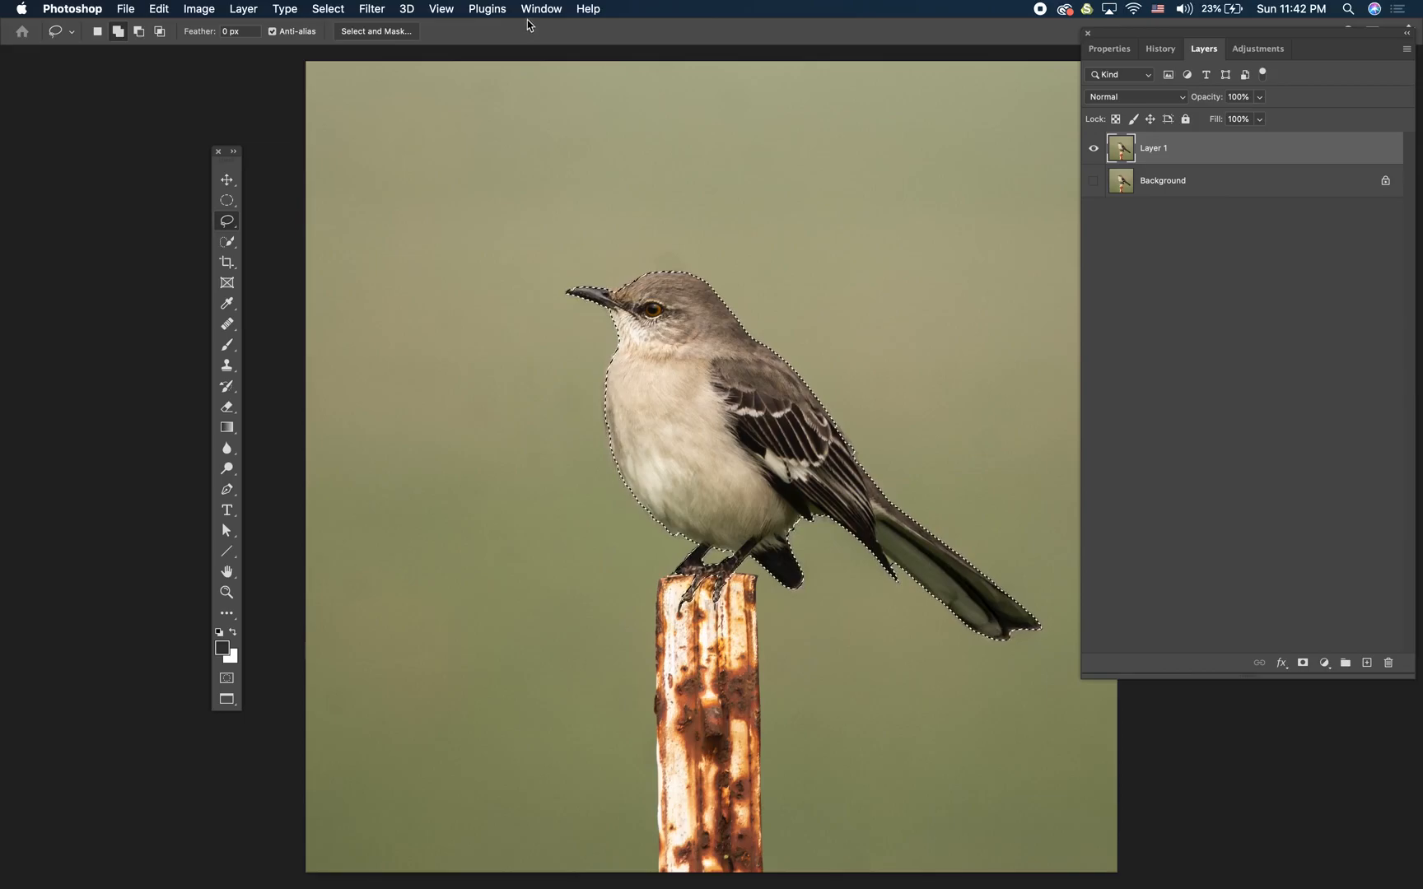
# Feather the bird selection with a radius of 5 pixels
pyautogui.click(332, 13)
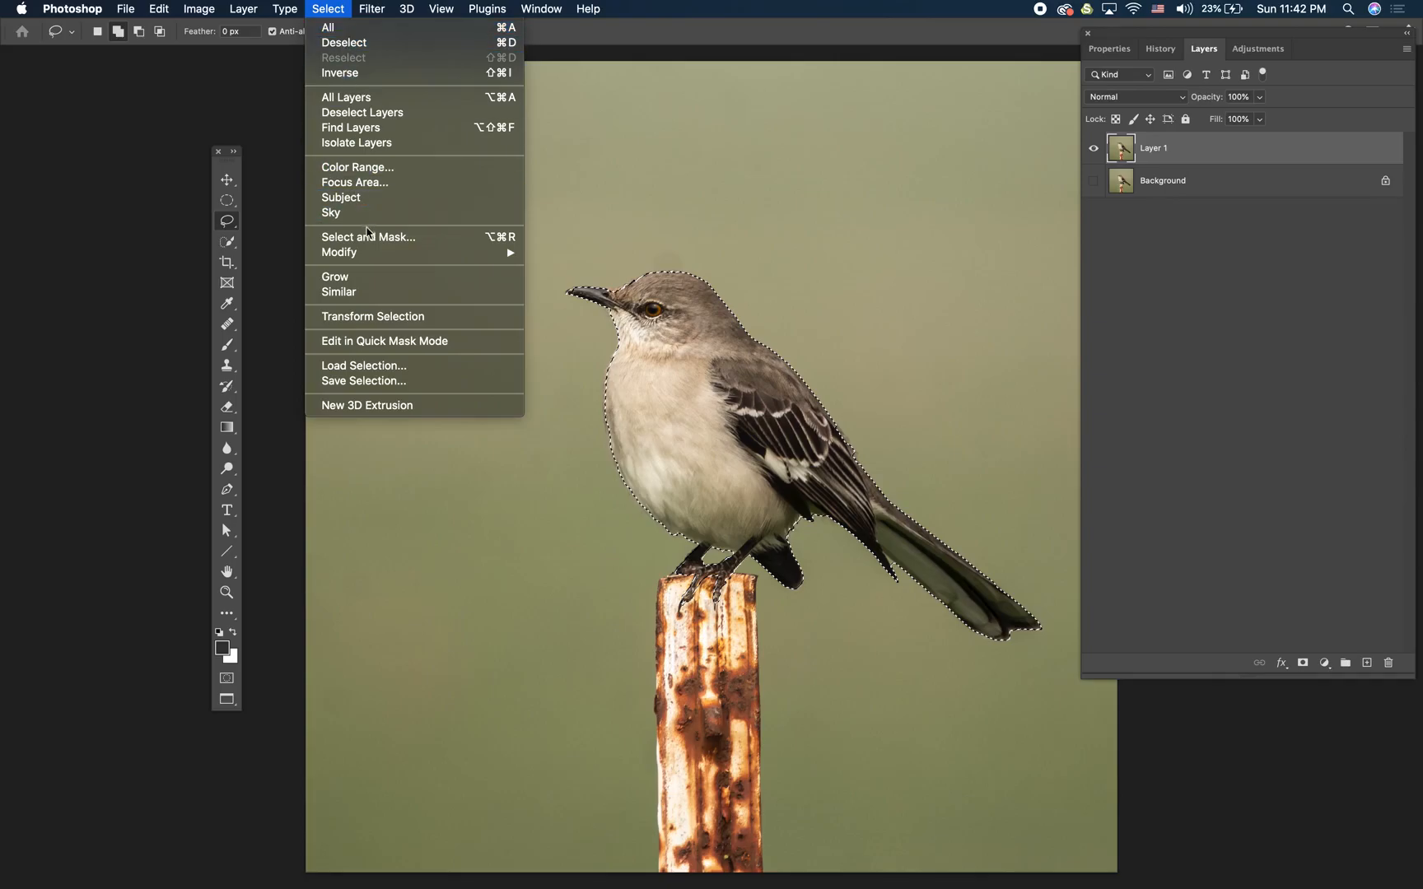
pyautogui.moveTo(379, 256)
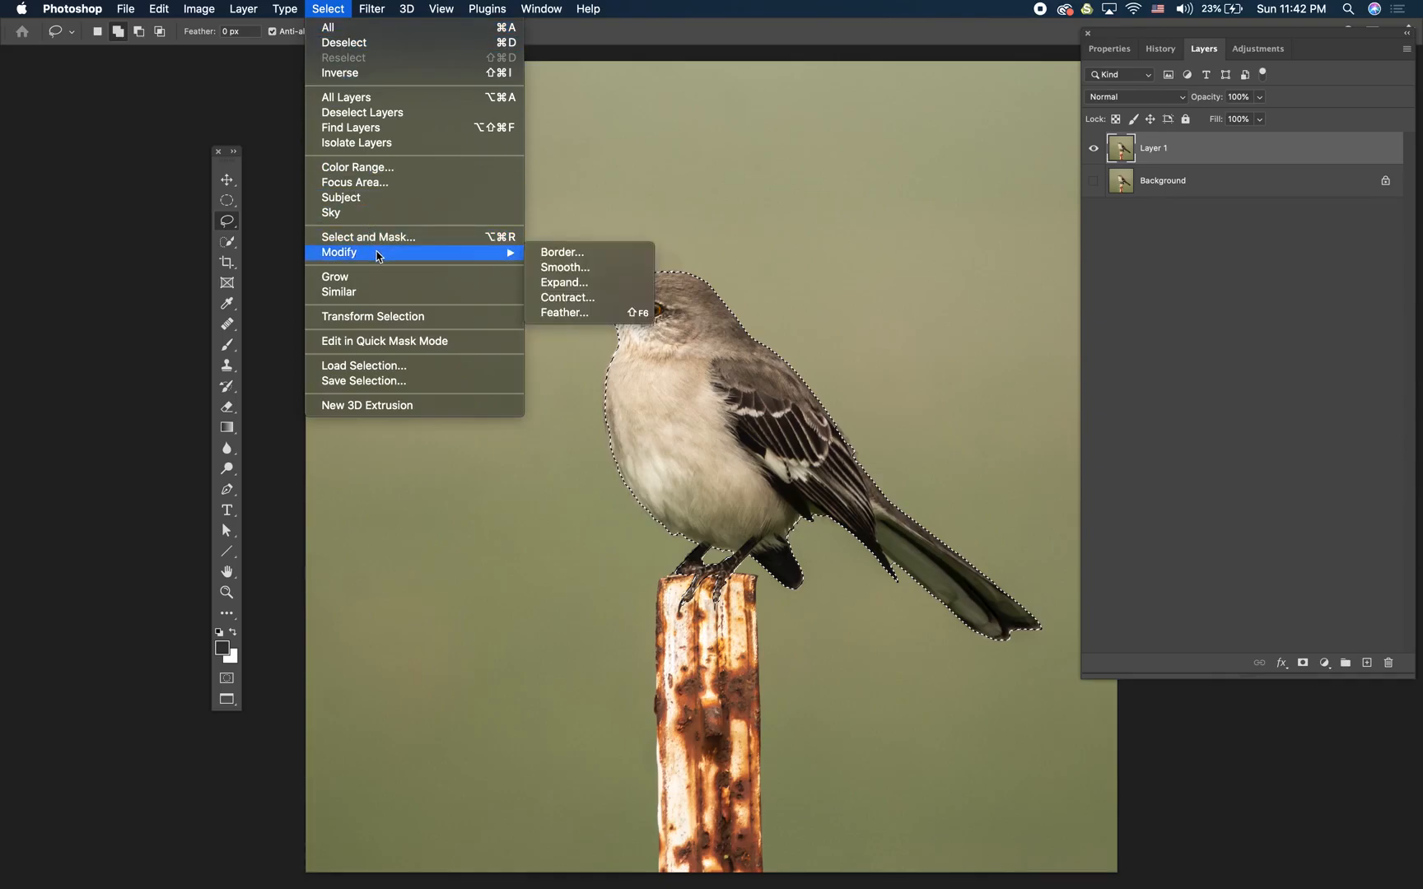
pyautogui.click(579, 319)
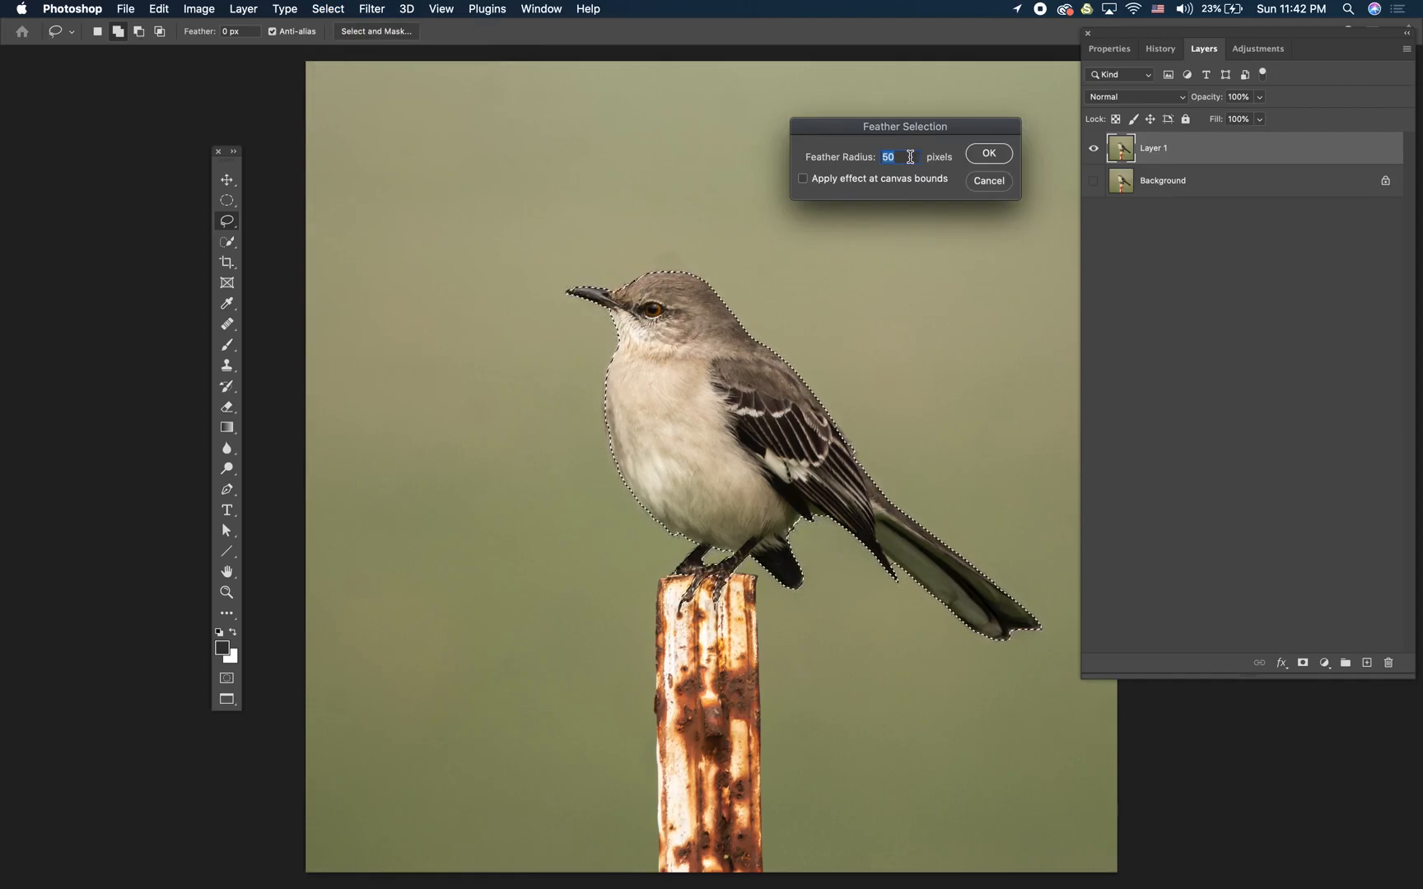
pyautogui.write('5')
pyautogui.click(984, 156)
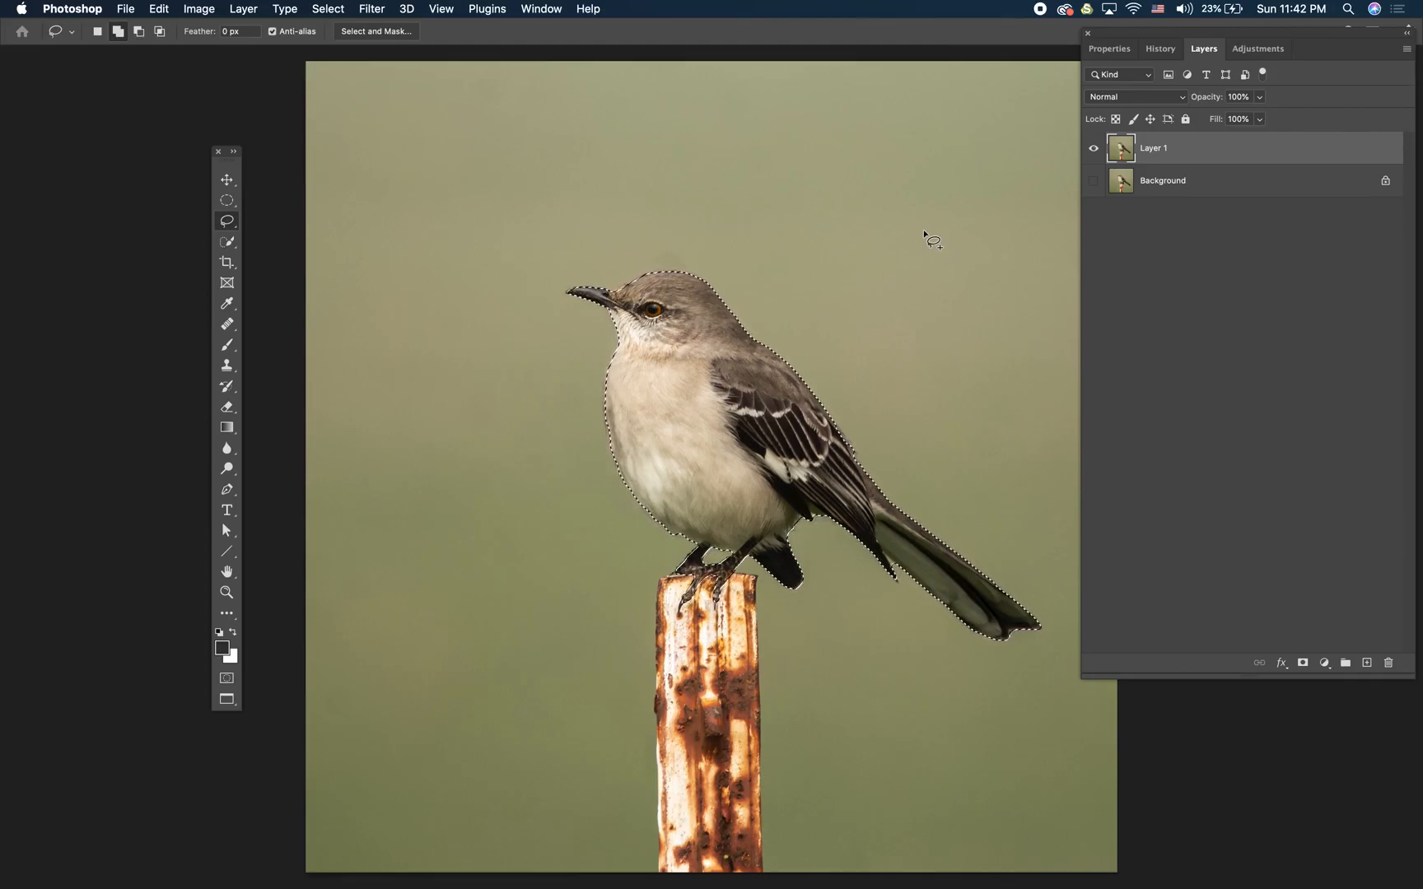
# Start a Curves adjustment on the bird, placing a midtone point at input 148, output 108 and a highlight point at input 201, output 194
pyautogui.click(200, 9)
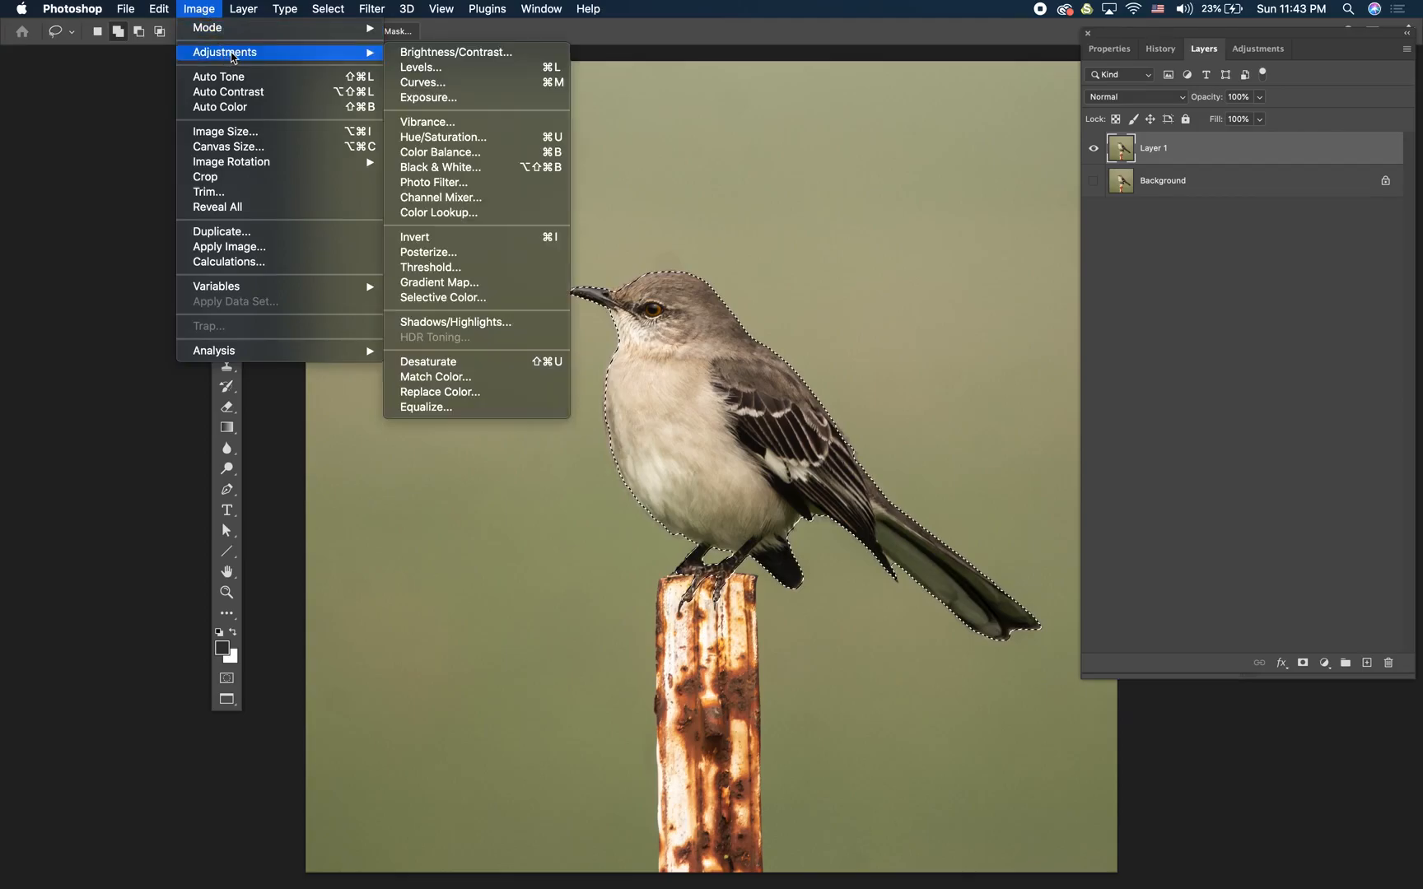
pyautogui.moveTo(338, 51)
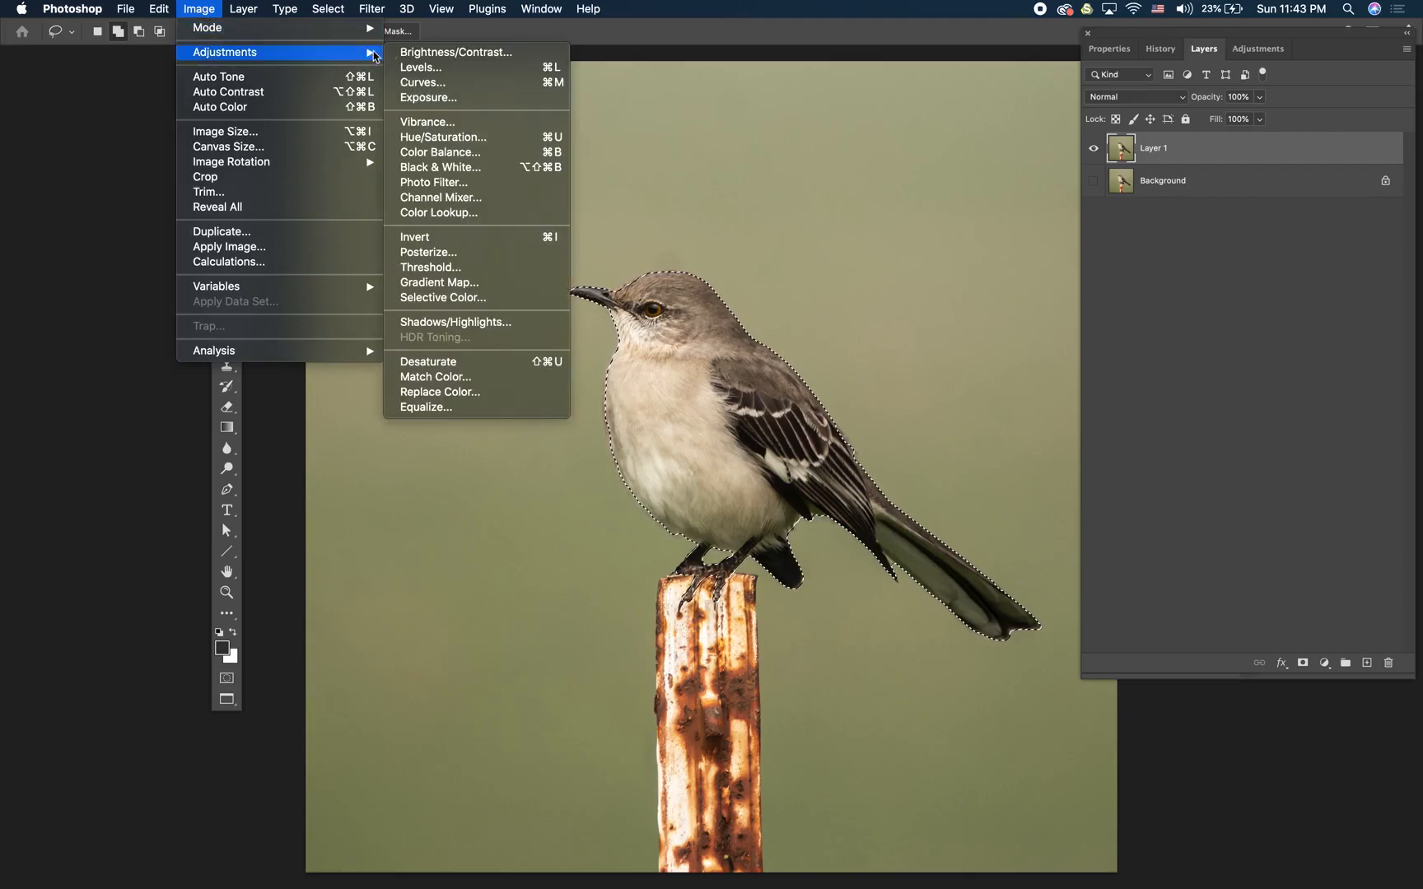
pyautogui.click(449, 85)
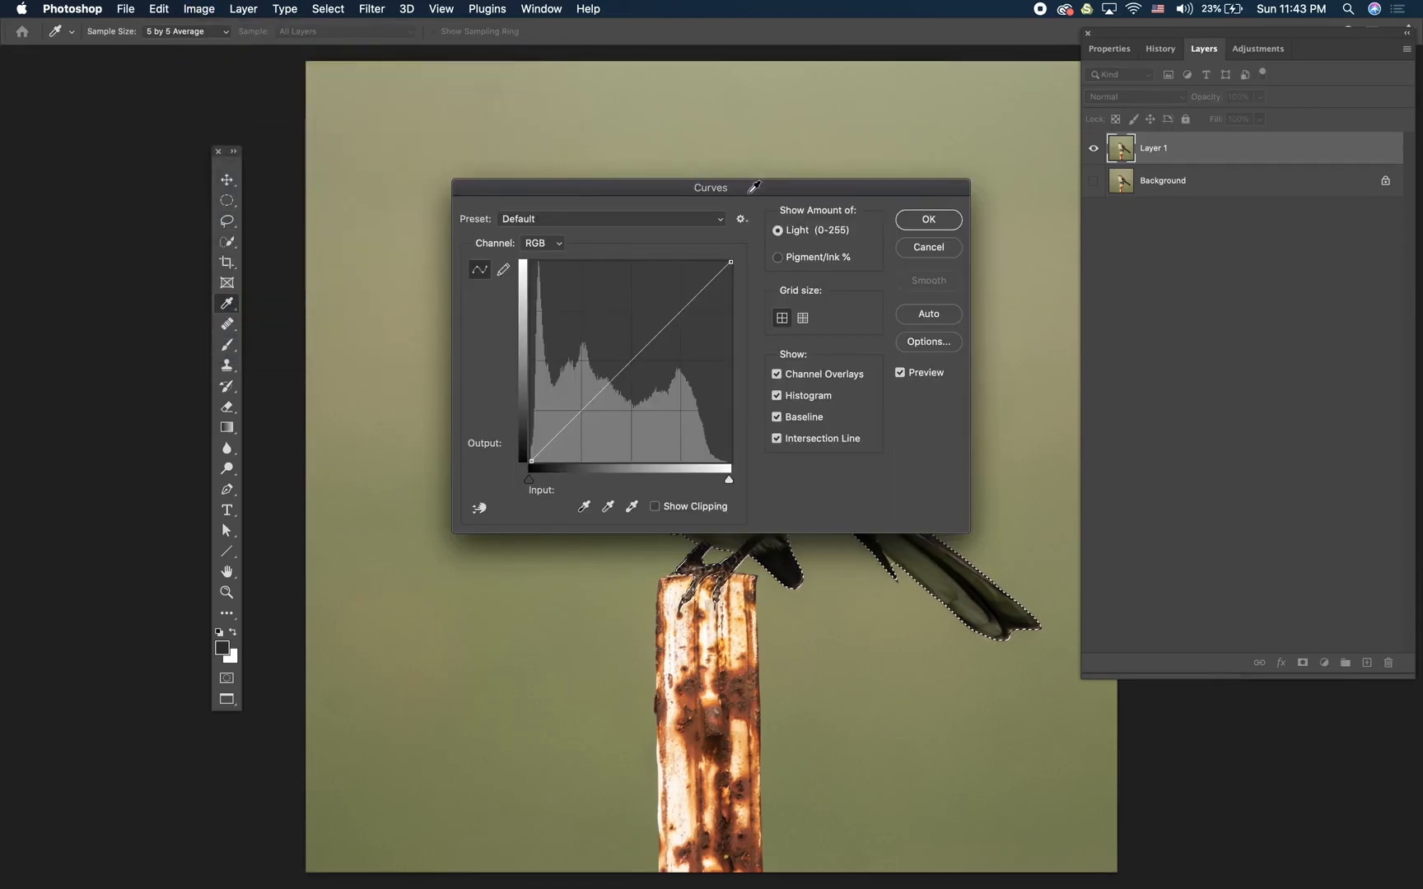
pyautogui.moveTo(767, 183); pyautogui.dragTo(1332, 250)
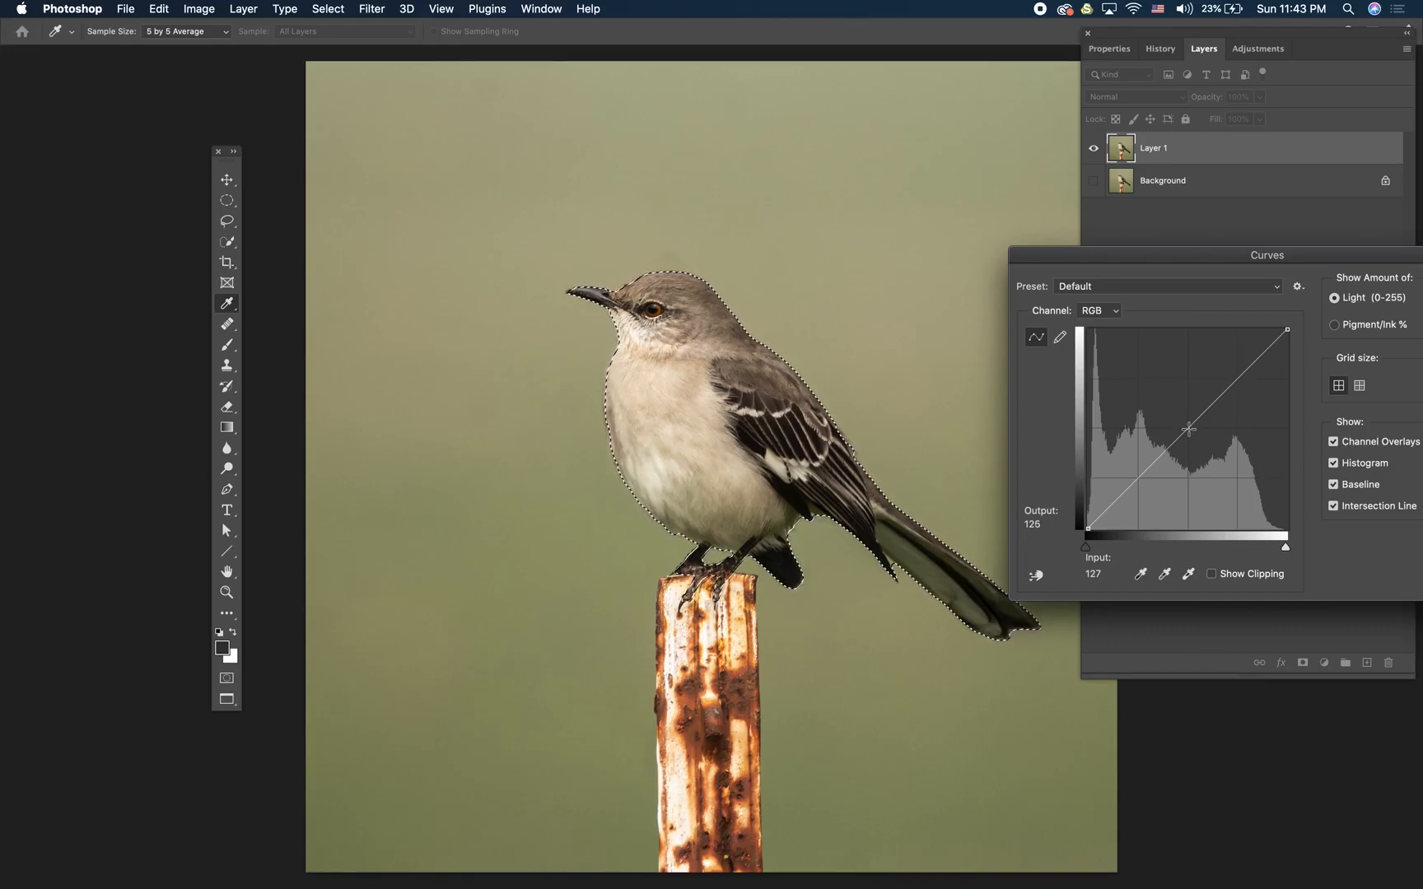
pyautogui.moveTo(1189, 428); pyautogui.dragTo(1205, 444)
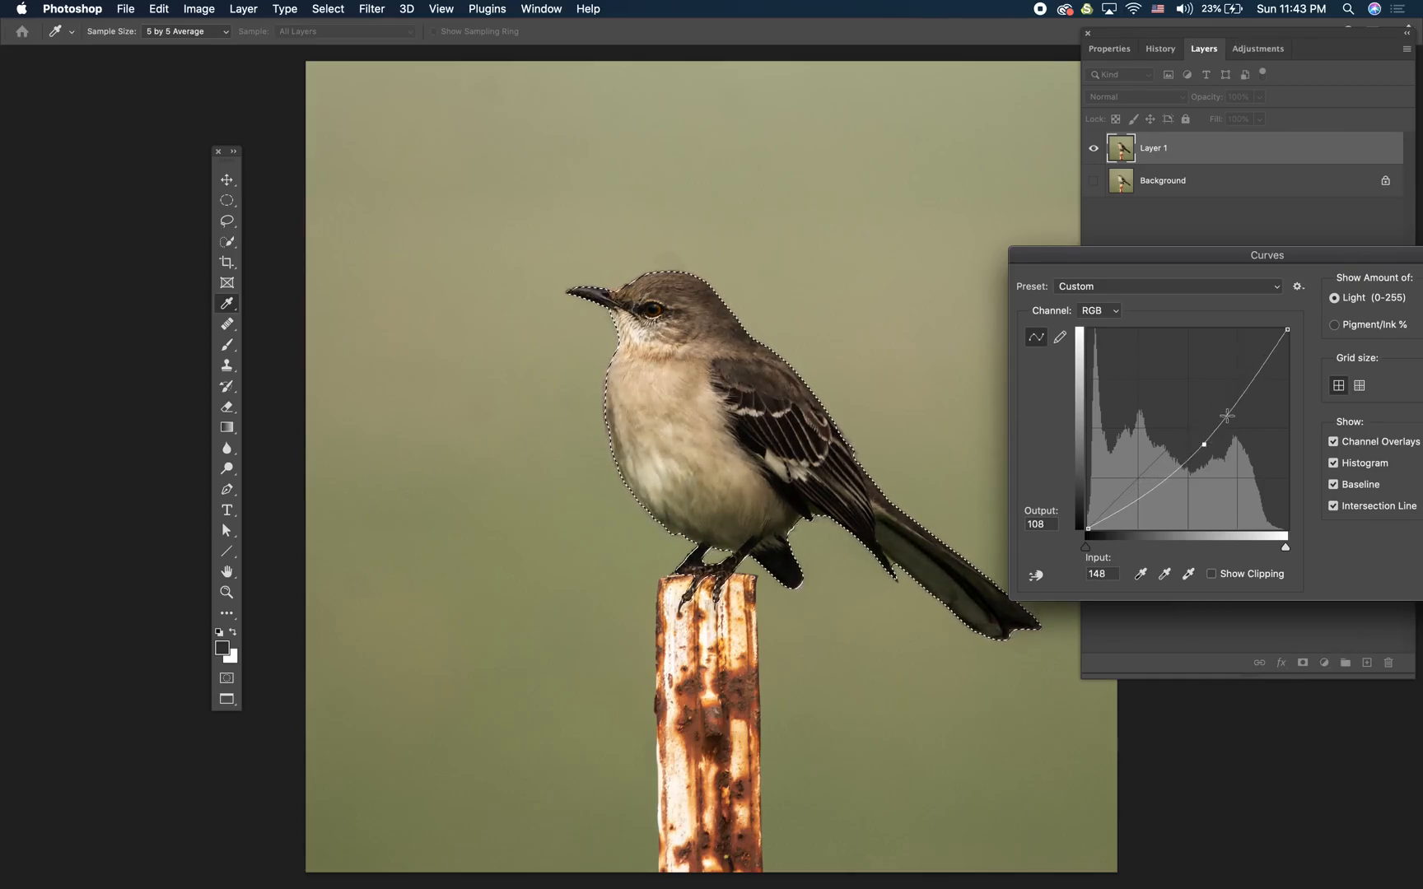
pyautogui.click(1244, 388)
pyautogui.moveTo(1244, 388); pyautogui.dragTo(1245, 377)
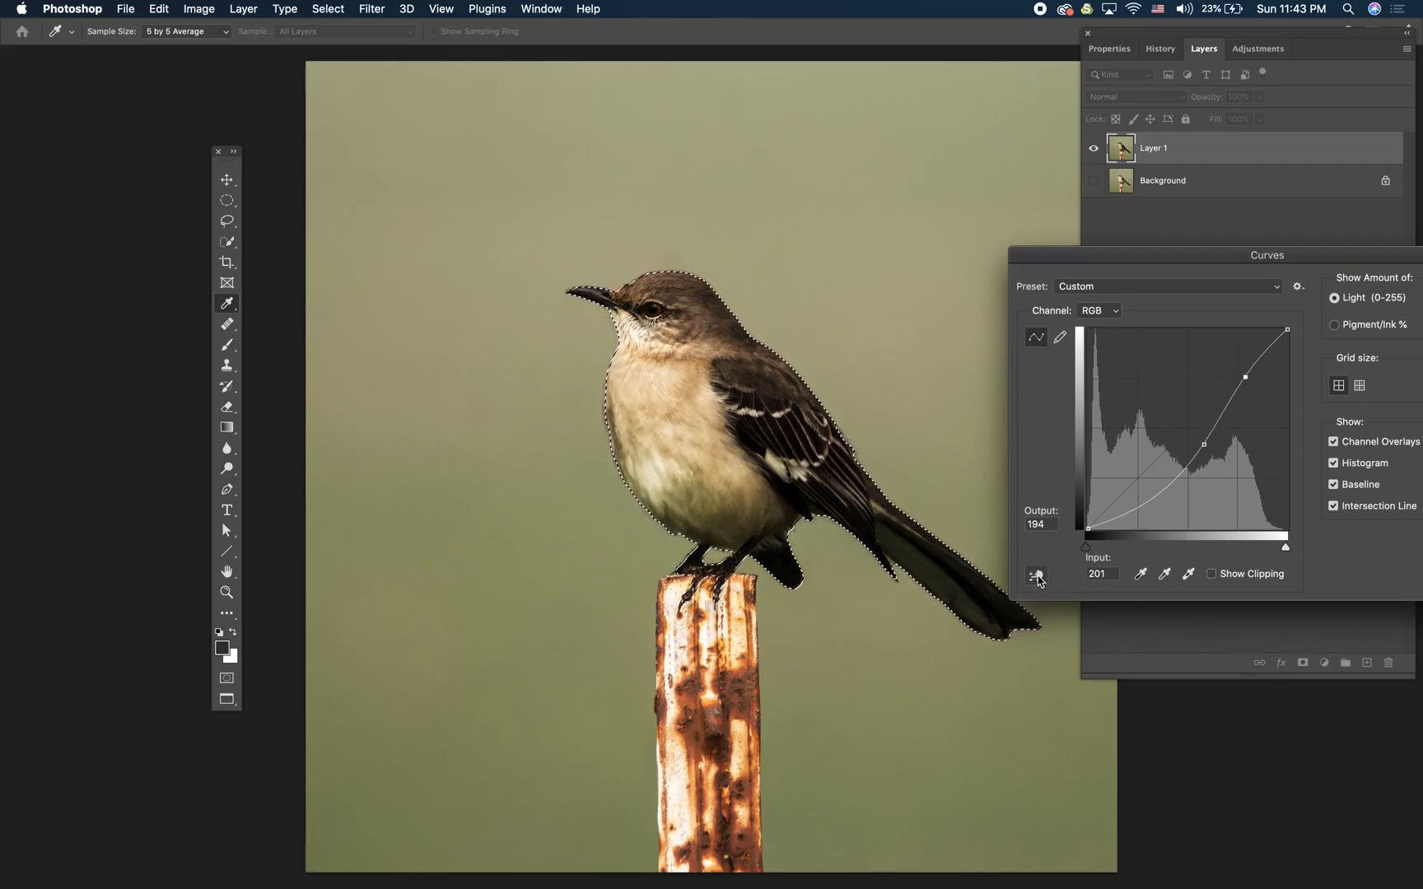
# Add a shadow point at input 29, output 15, move the midtone point to input 146, output 115, and apply the curve
pyautogui.moveTo(1110, 522); pyautogui.dragTo(1111, 516)
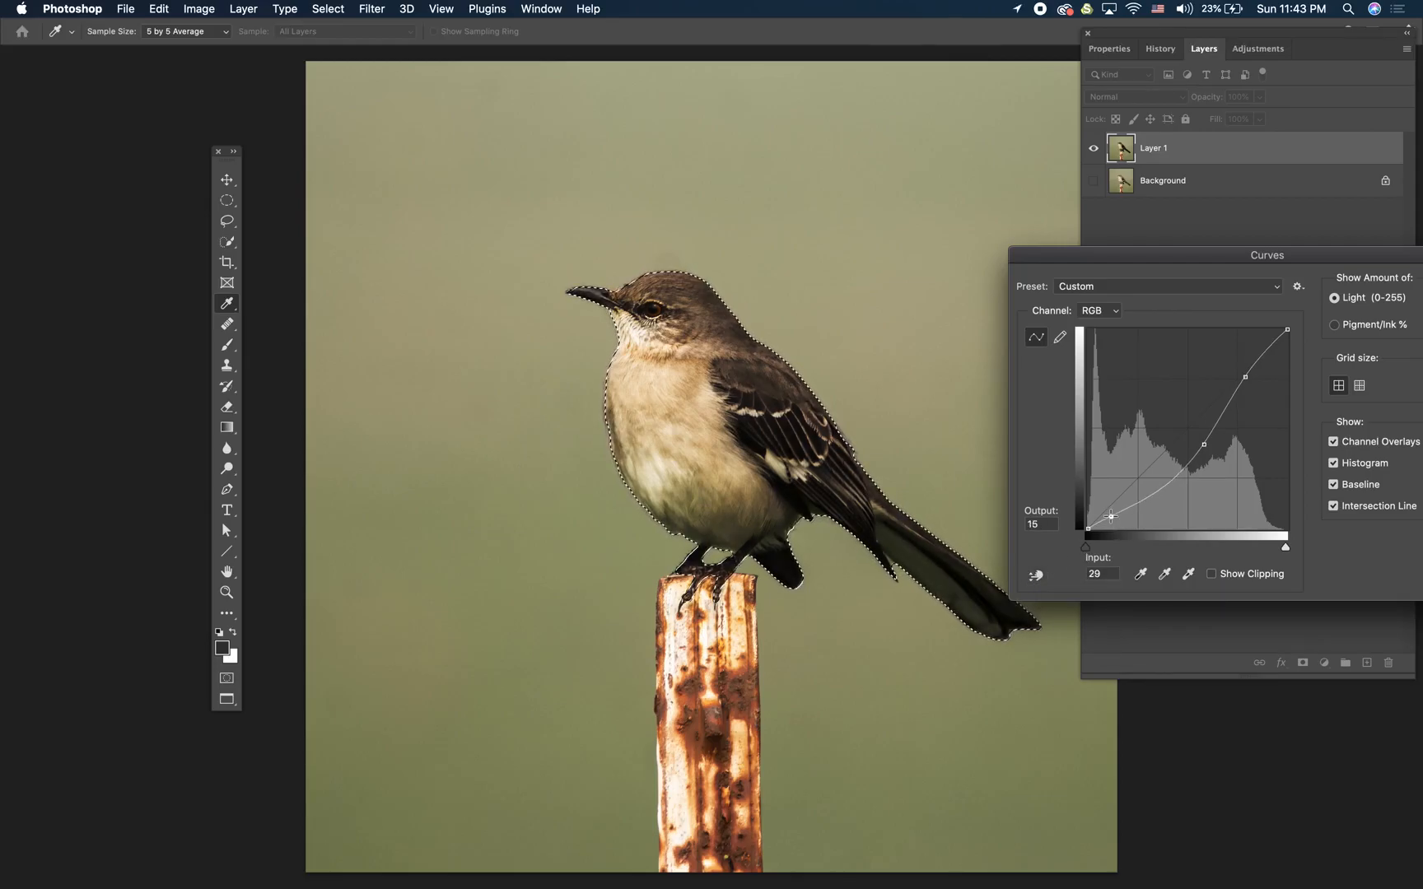
pyautogui.moveTo(1205, 444); pyautogui.dragTo(1202, 439)
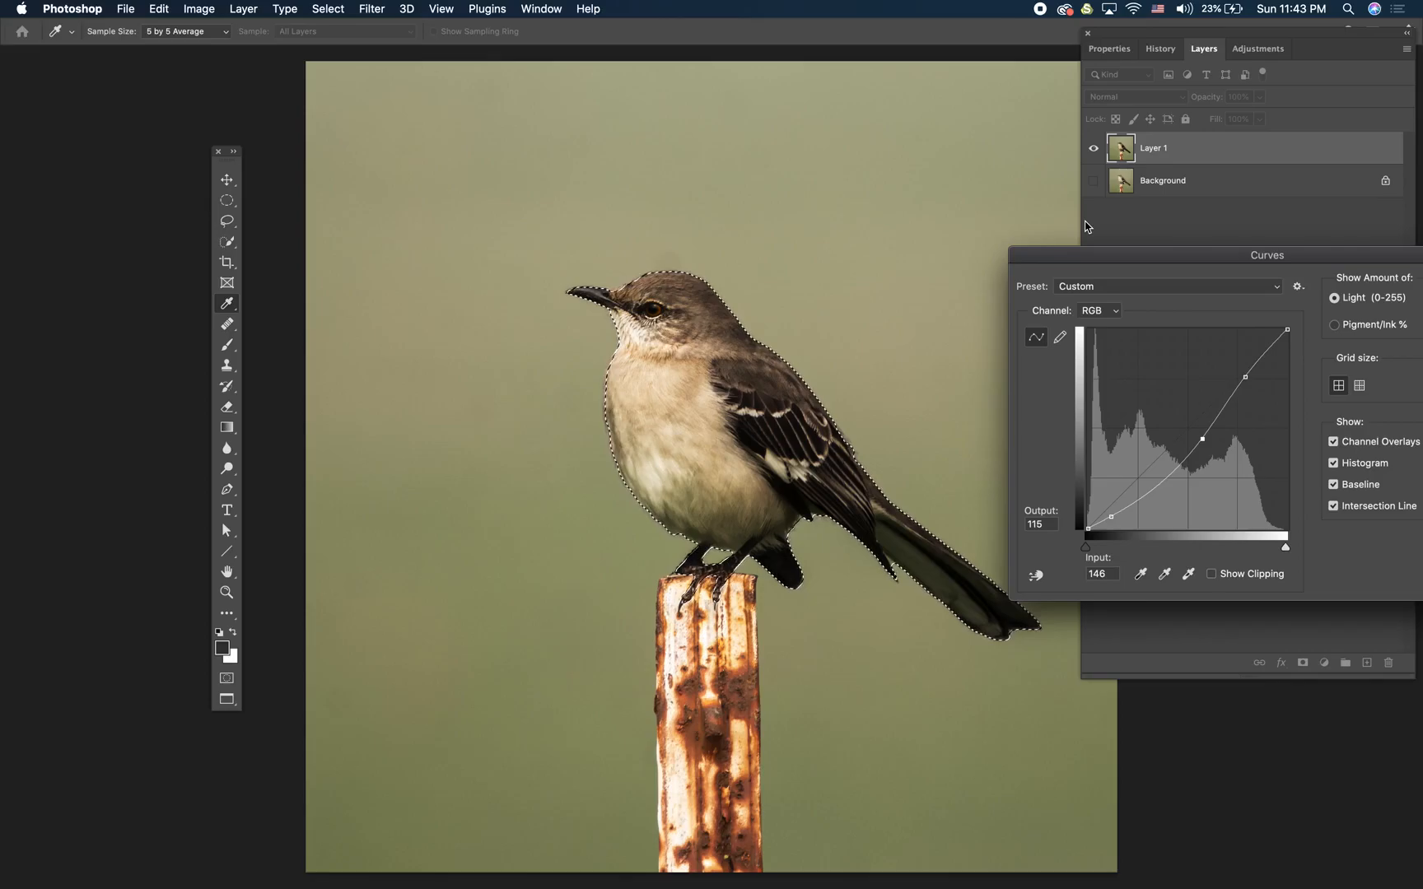
pyautogui.moveTo(1153, 265); pyautogui.dragTo(1122, 196)
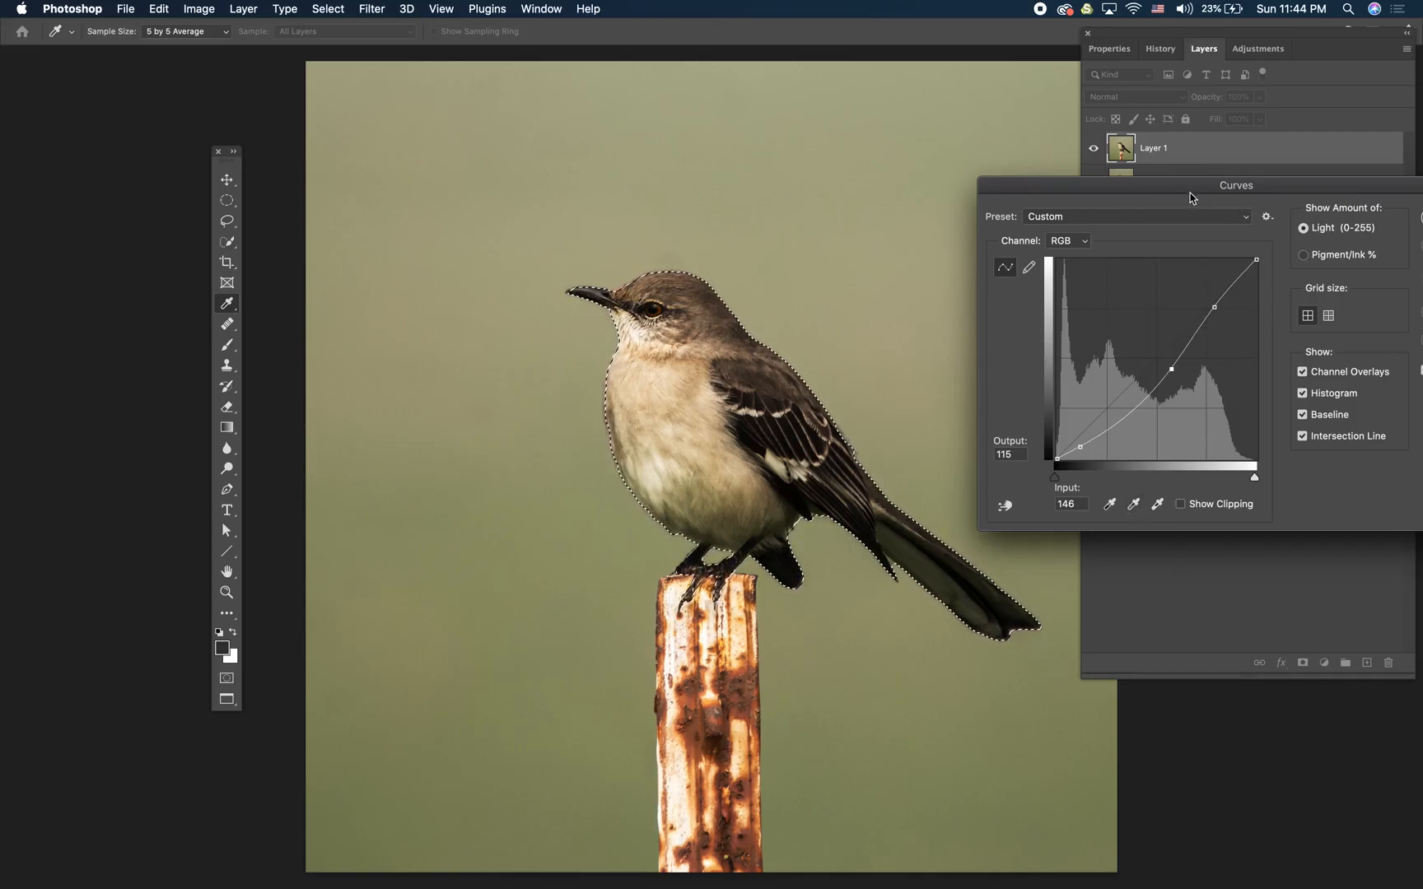
pyautogui.moveTo(1192, 192); pyautogui.dragTo(1126, 182)
pyautogui.click(1382, 213)
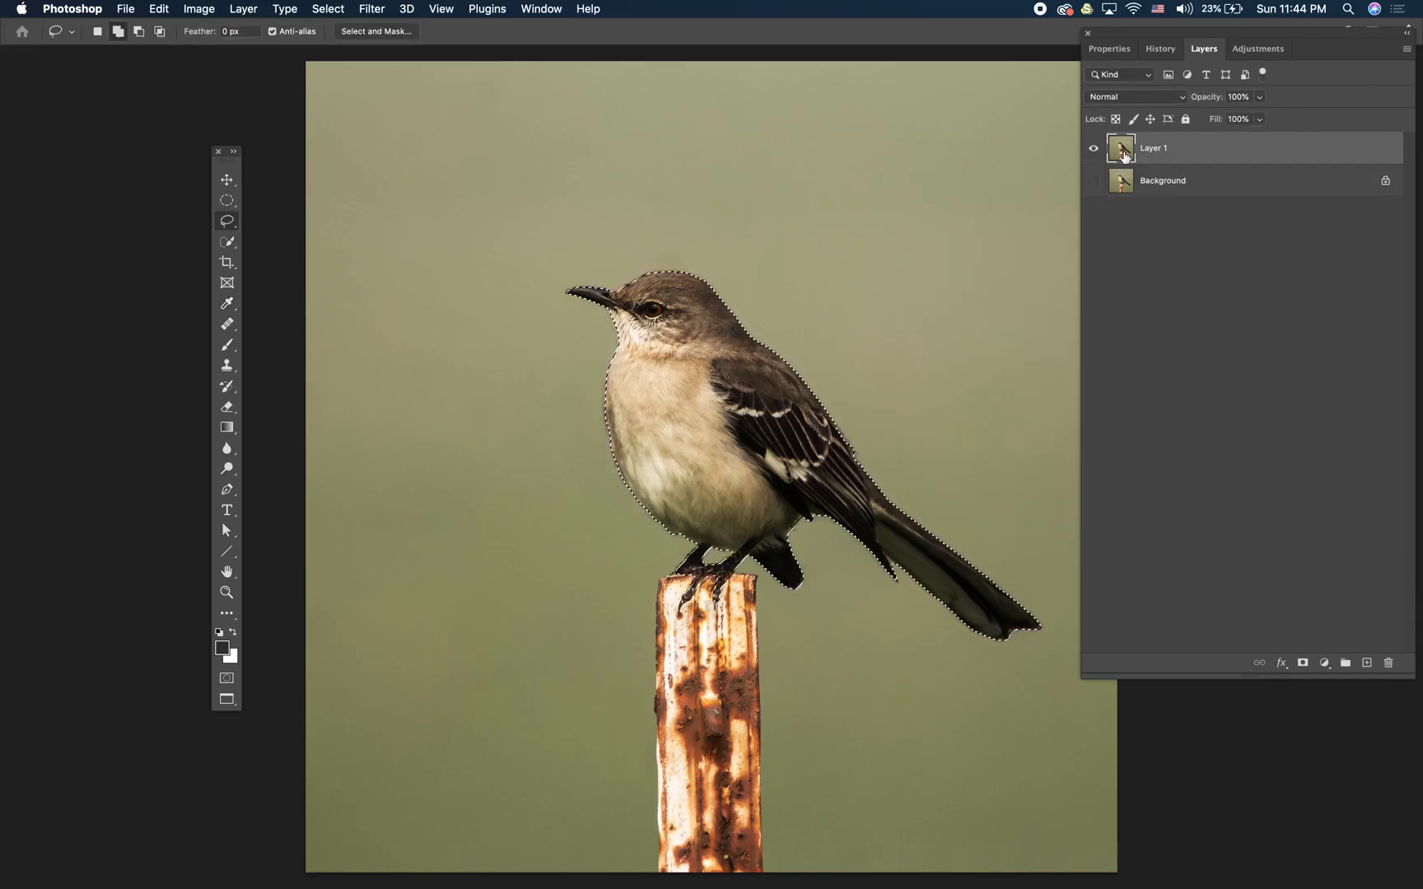
# Show the Background layer and switch Layer 1's visibility off and on to compare the bird before and after the curve
pyautogui.click(1094, 182)
pyautogui.click(1094, 150)
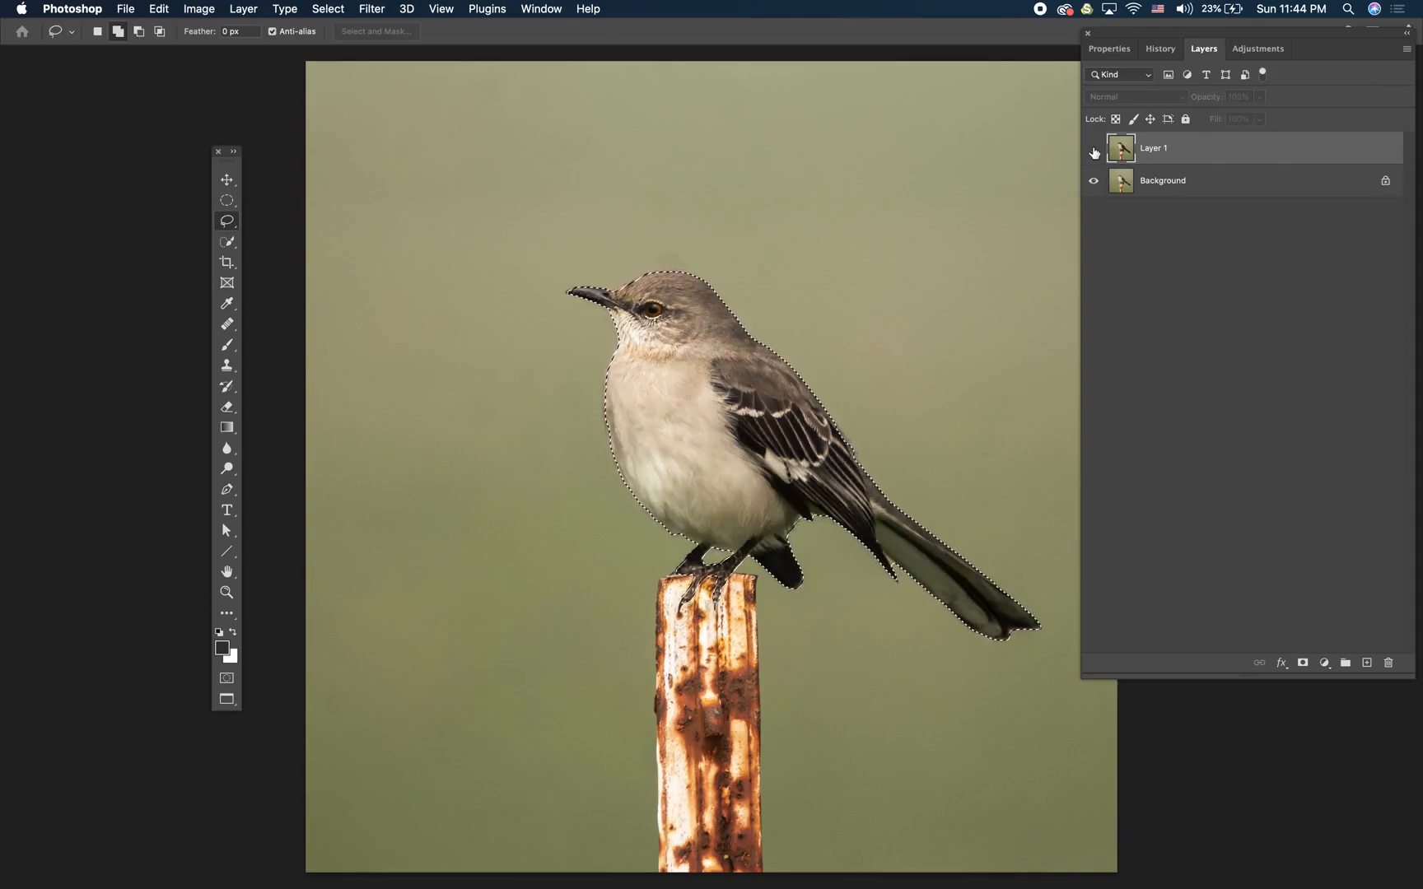
pyautogui.click(1094, 151)
pyautogui.click(1093, 151)
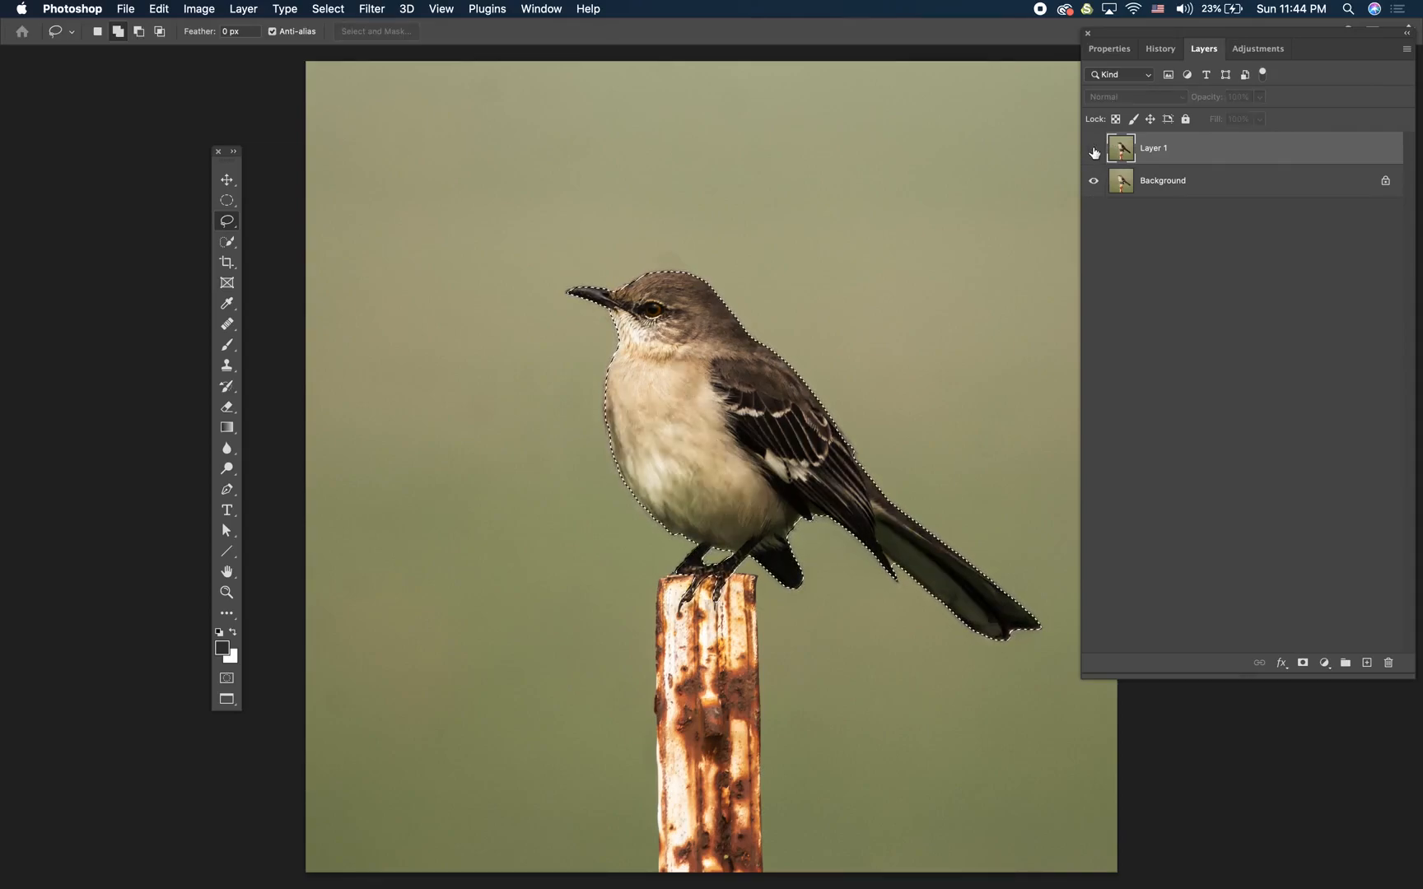
pyautogui.click(1093, 150)
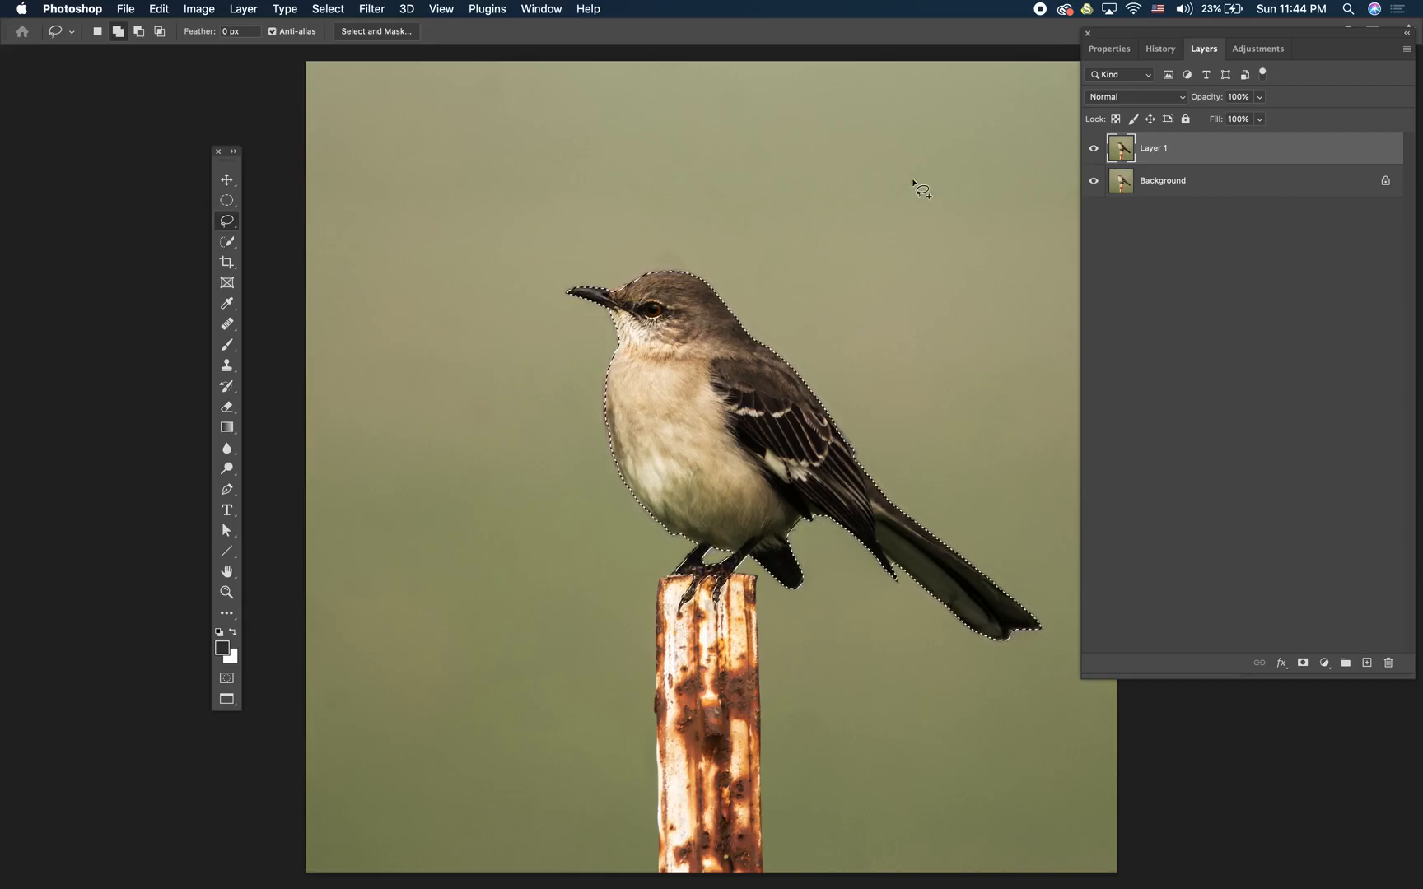
# Invert the selection to cover everything except the bird and set its saturation to +51 with Hue/Saturation
pyautogui.click(331, 9)
pyautogui.click(365, 77)
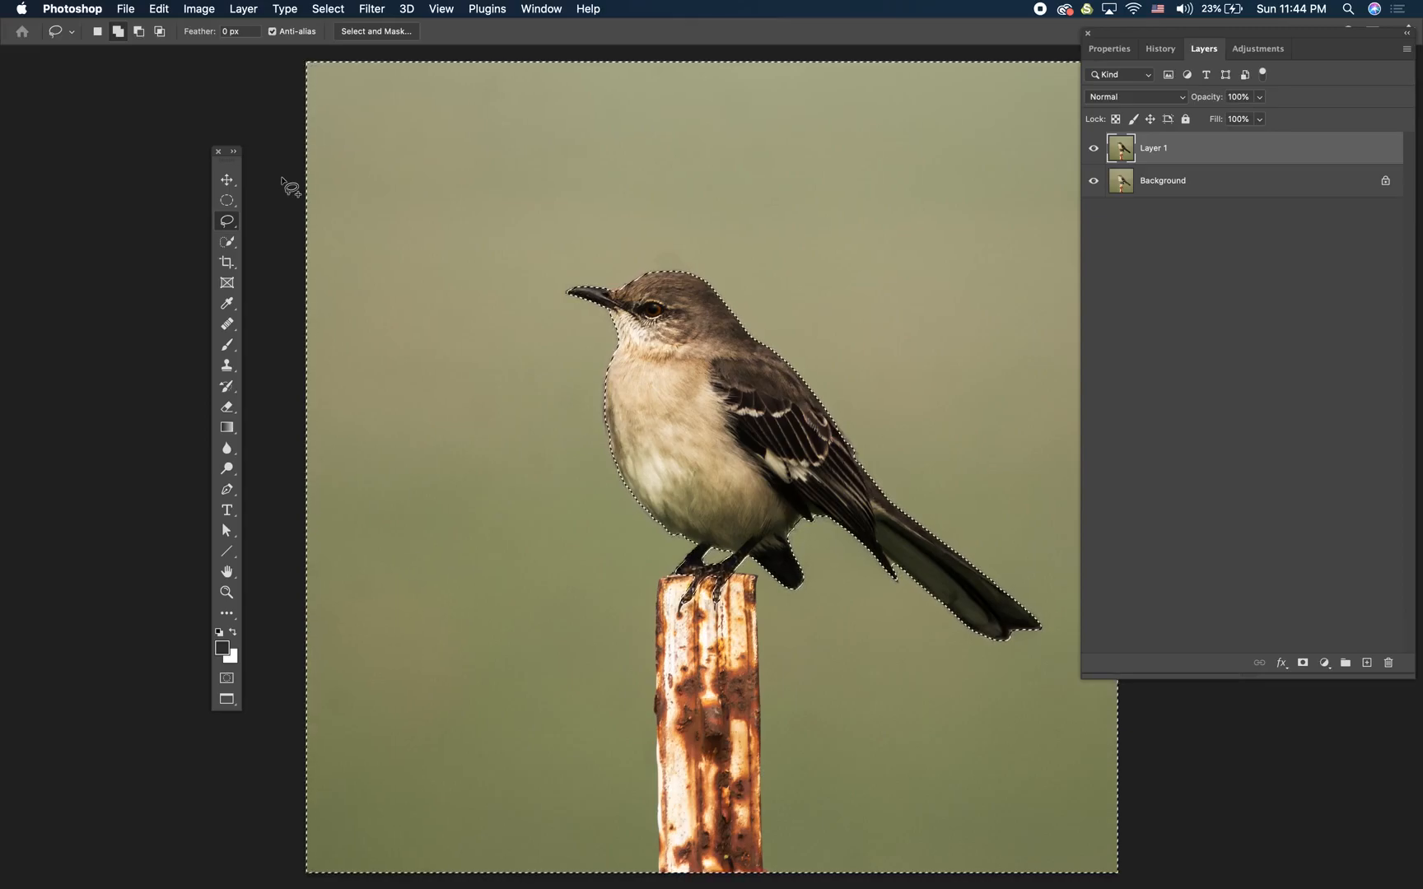
pyautogui.click(199, 8)
pyautogui.moveTo(247, 52)
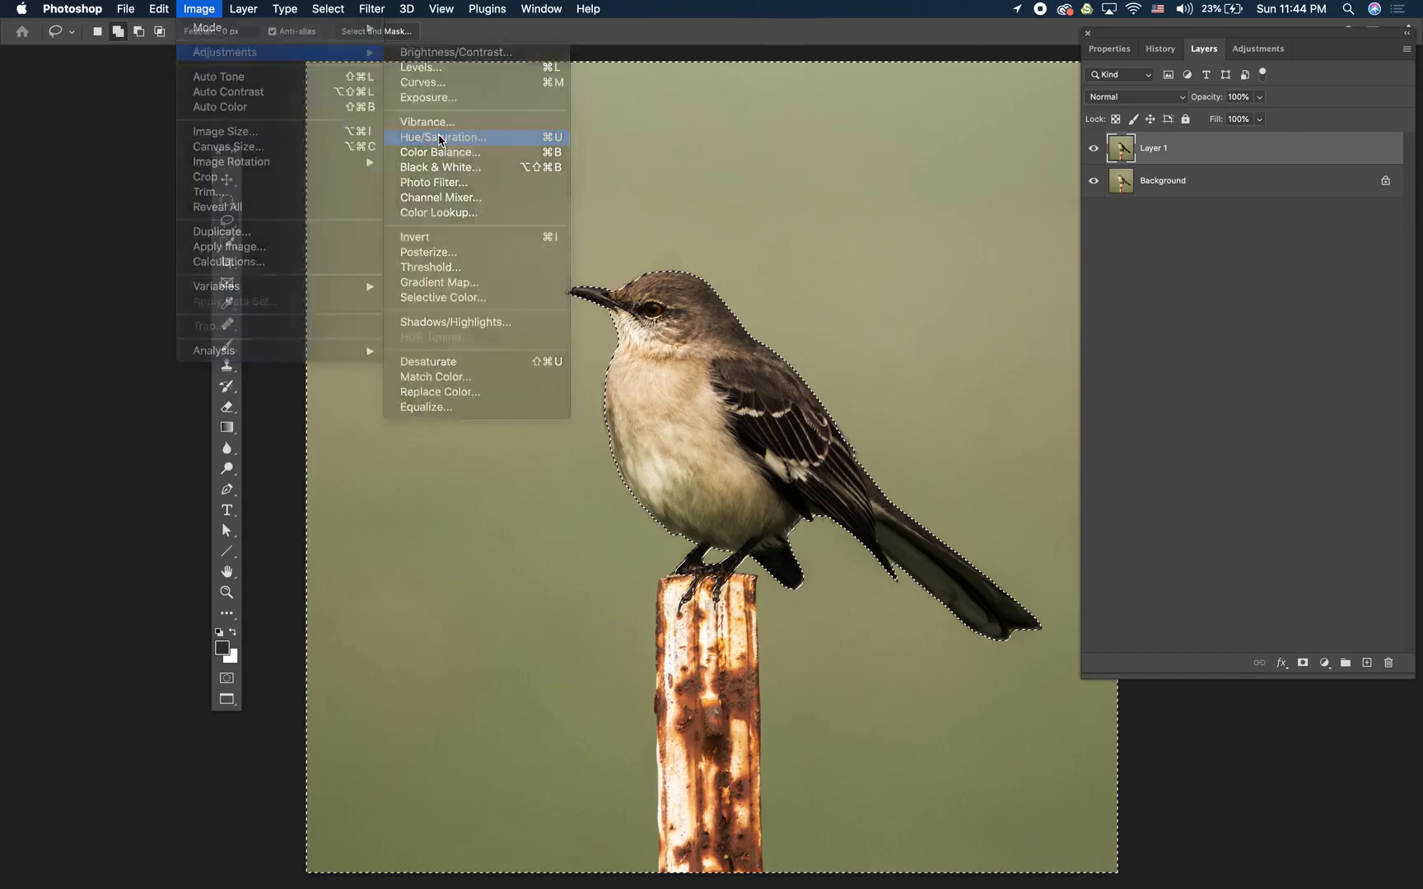
pyautogui.click(443, 139)
pyautogui.moveTo(959, 374); pyautogui.dragTo(1162, 239)
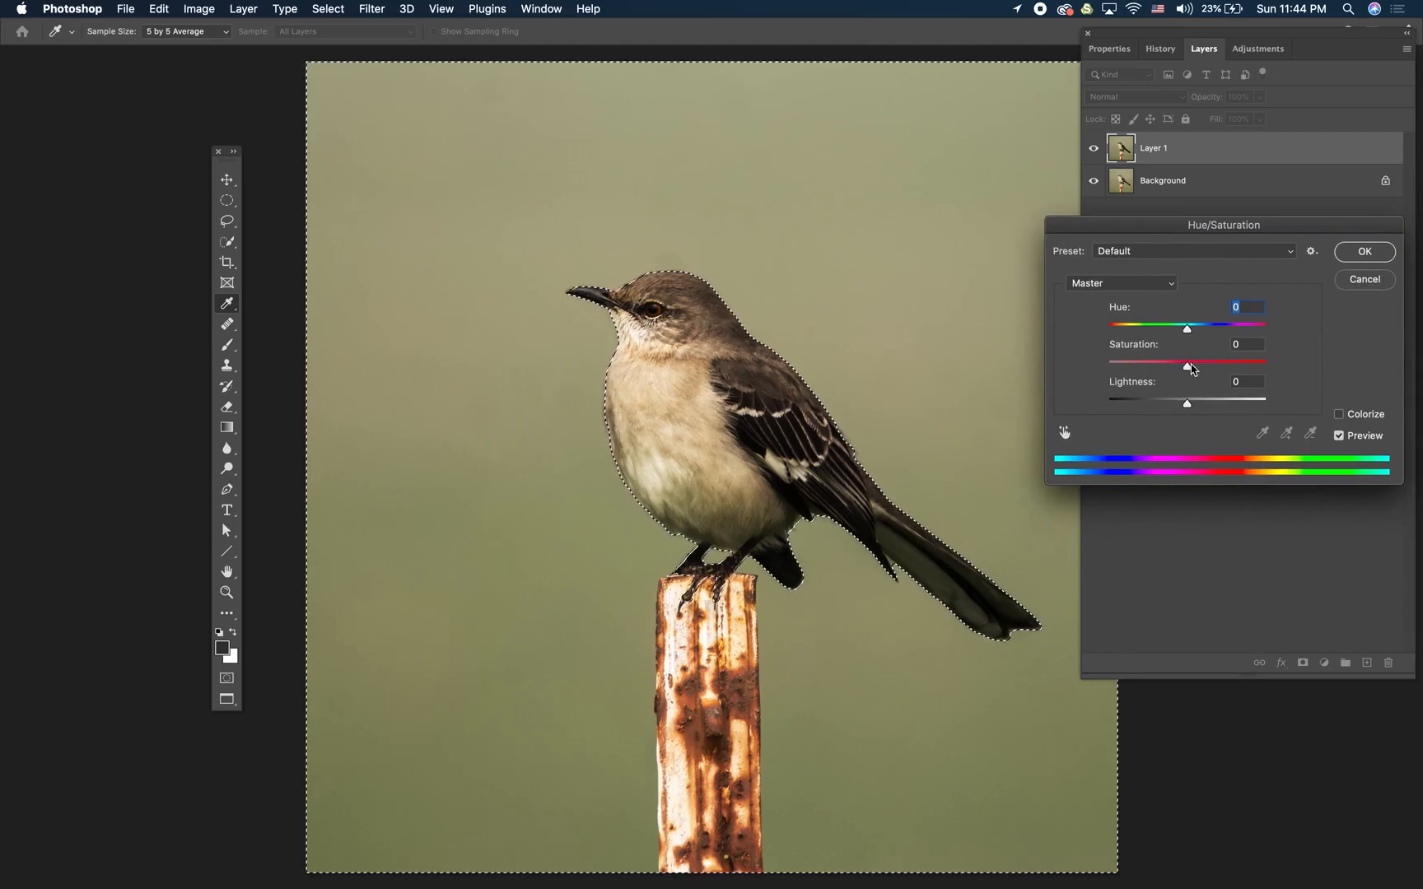
pyautogui.moveTo(1187, 366); pyautogui.dragTo(1228, 369)
pyautogui.click(1228, 367)
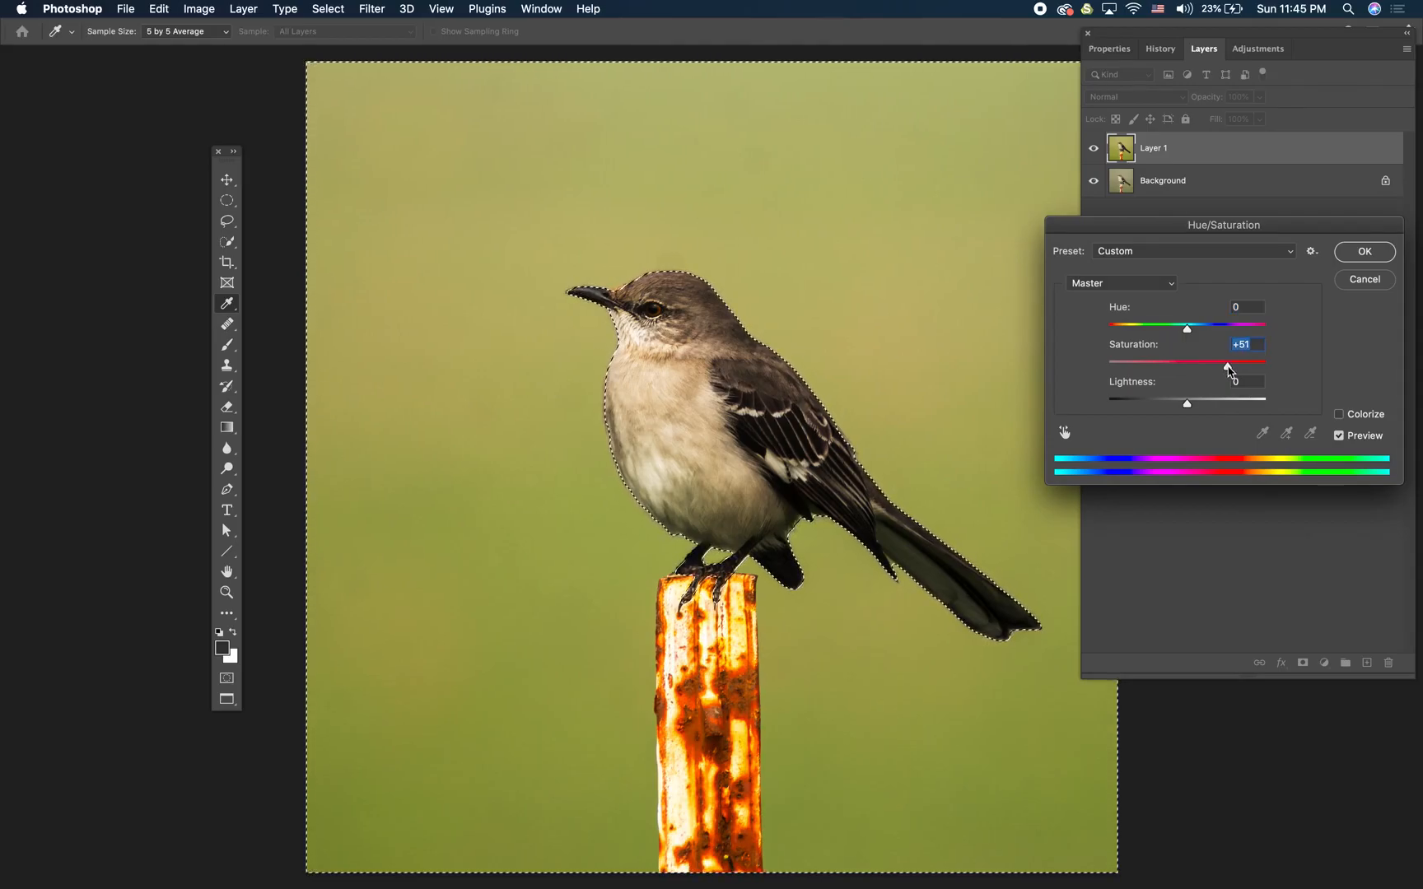
# Set the hue of the area around the bird to -19 and apply the Hue/Saturation adjustment
pyautogui.moveTo(1187, 339)
pyautogui.mouseDown()
pyautogui.moveTo(1162, 338)
pyautogui.moveTo(1175, 340)
pyautogui.mouseUp()
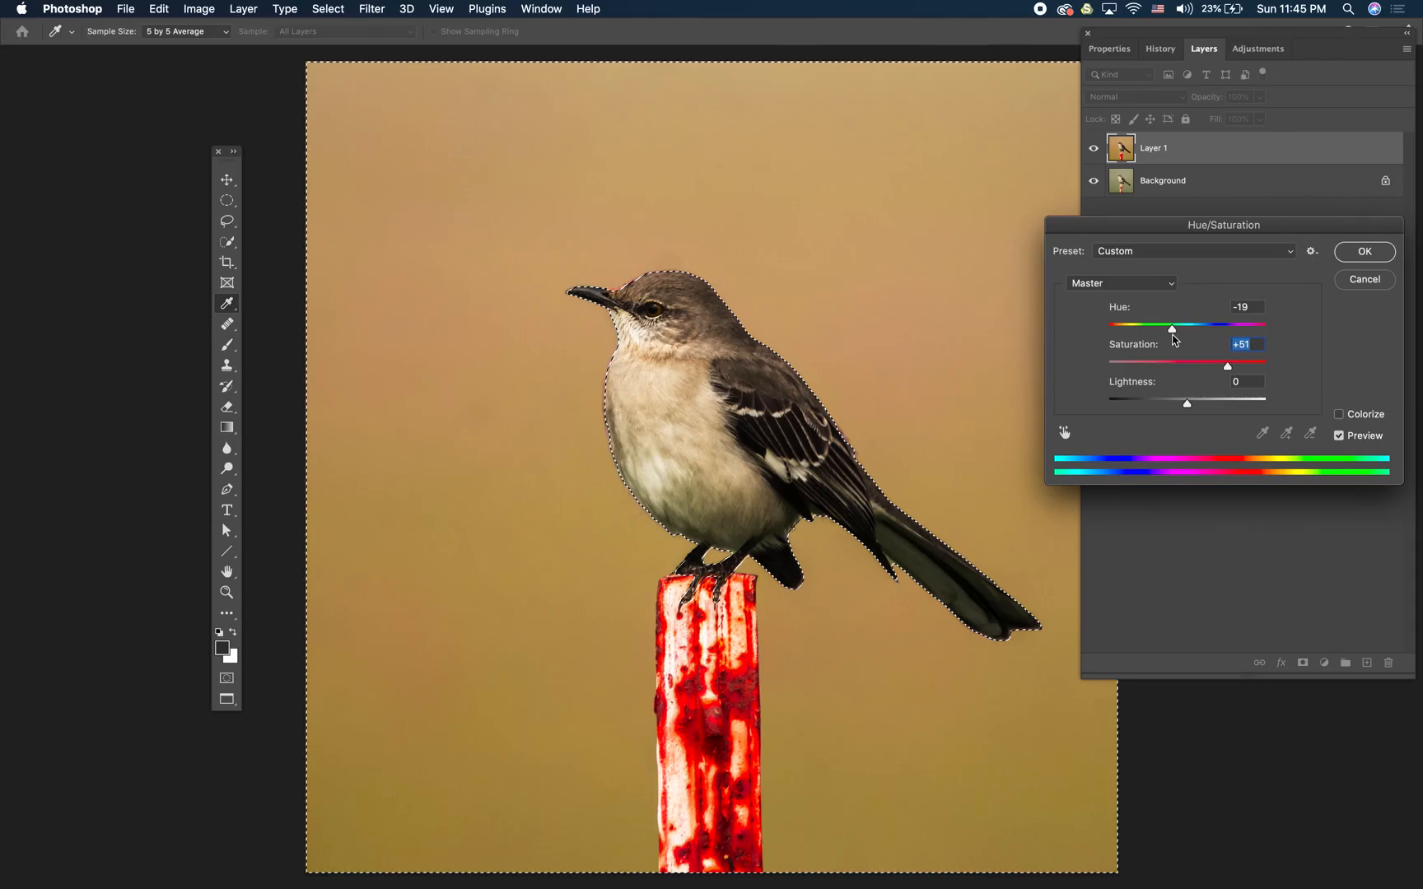
pyautogui.moveTo(1174, 340); pyautogui.dragTo(1174, 340)
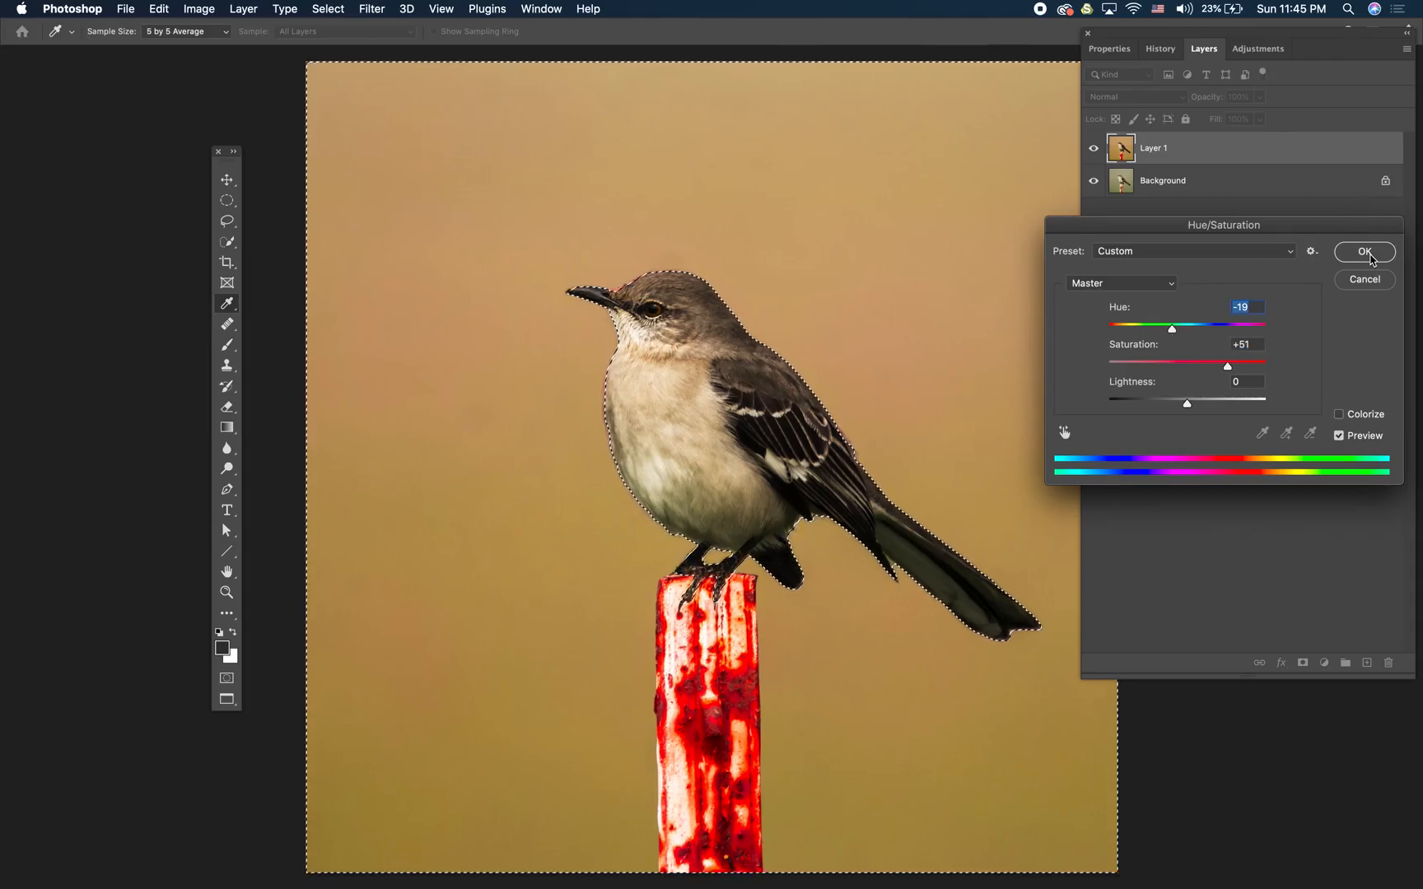
pyautogui.click(1365, 252)
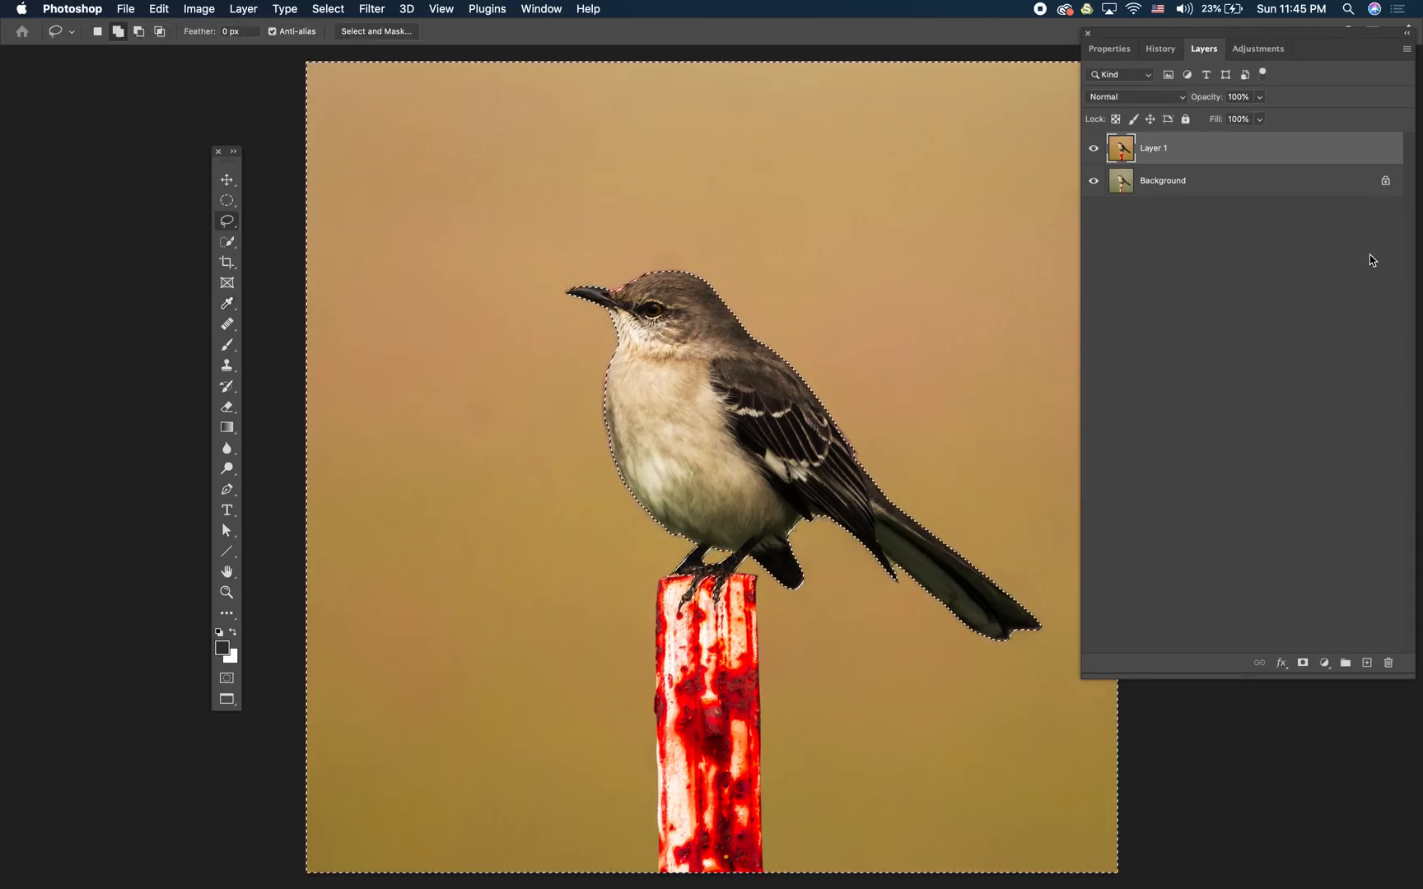
# Clear the selection and select the rusty post below the bird with the Object Selection tool
pyautogui.press('super+d')
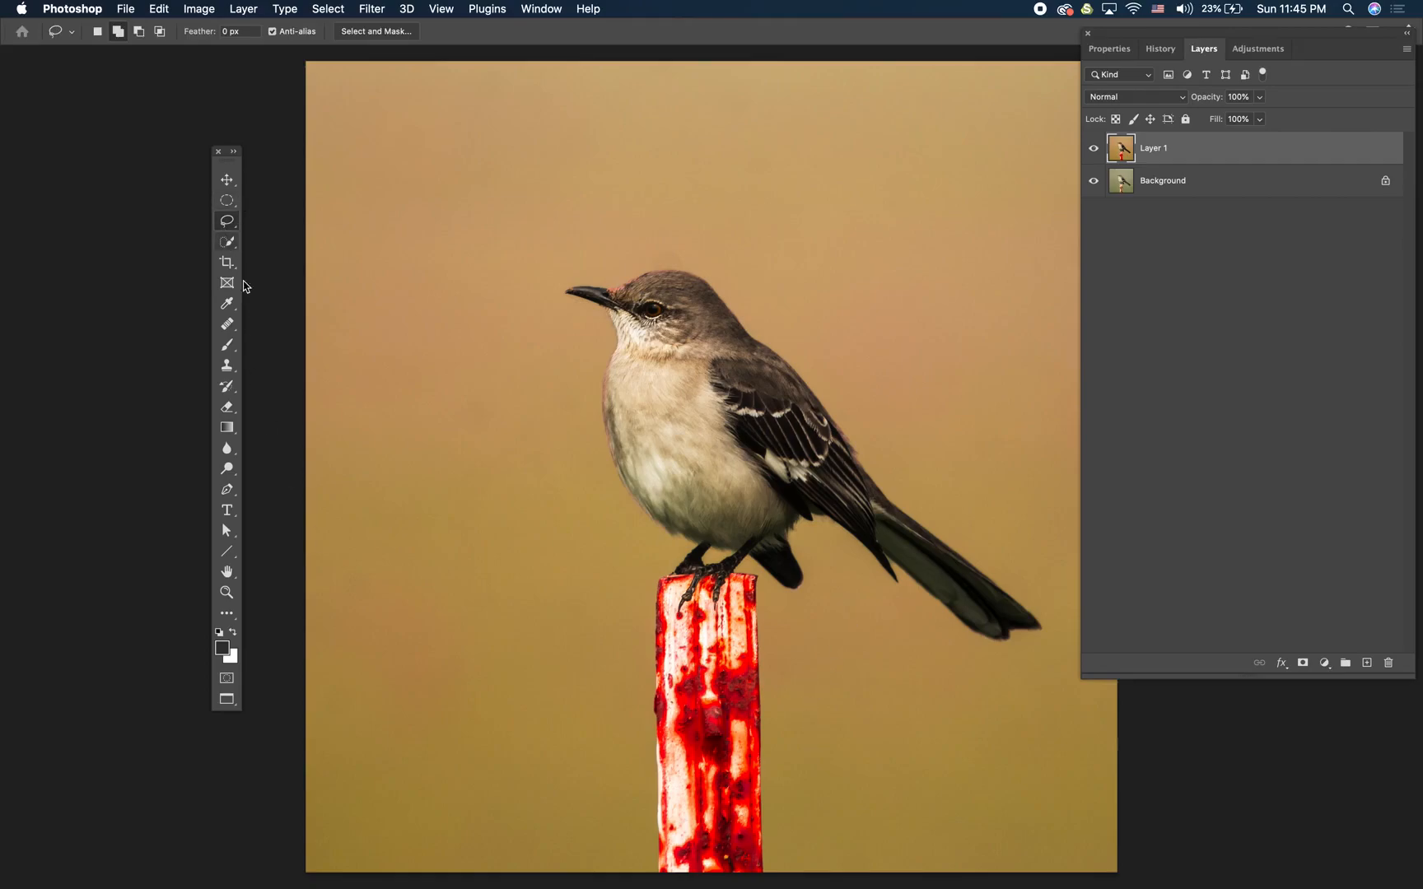
pyautogui.click(228, 222)
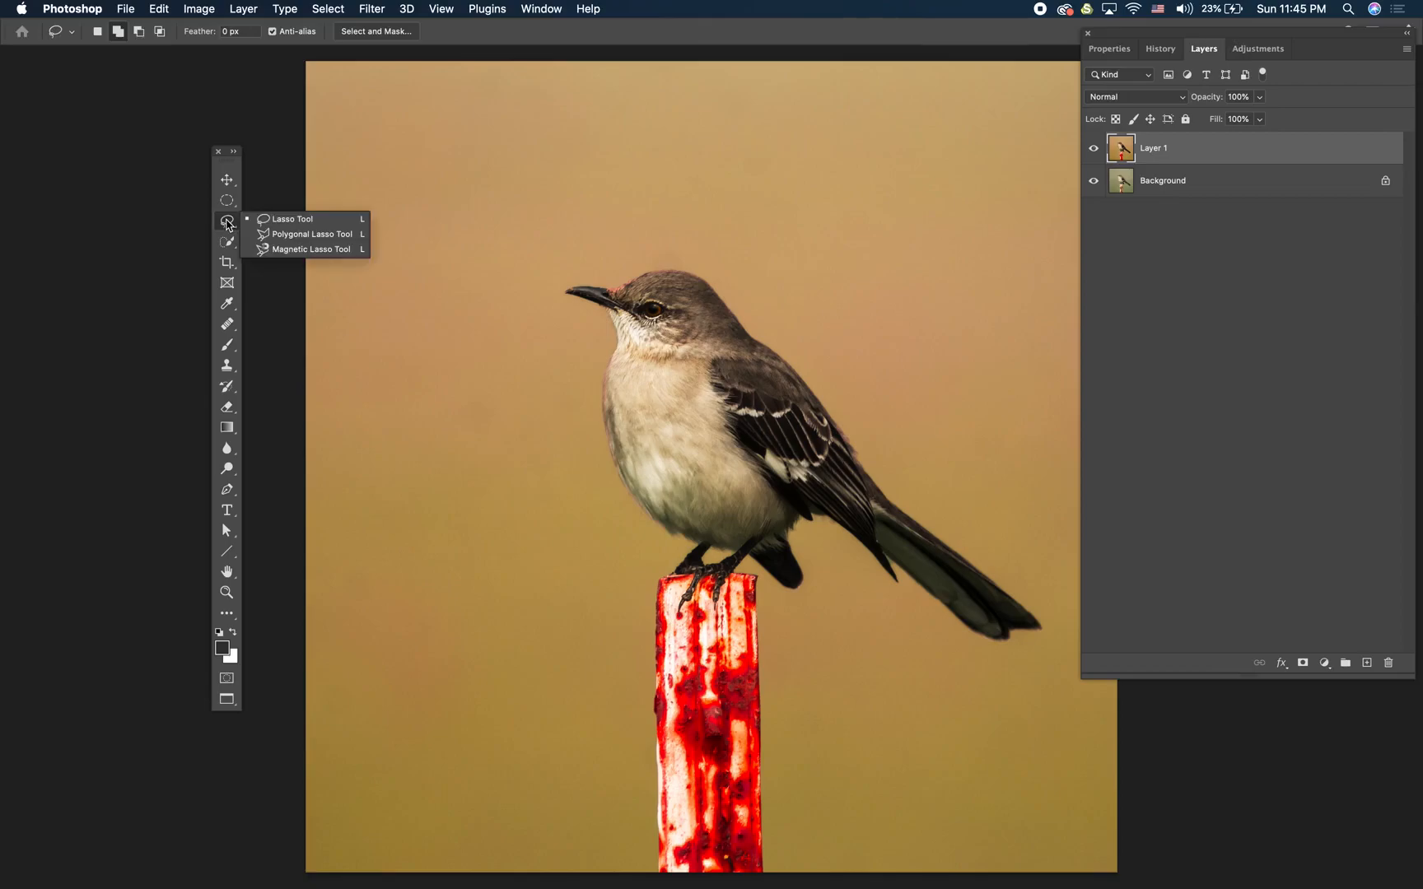
pyautogui.click(226, 242)
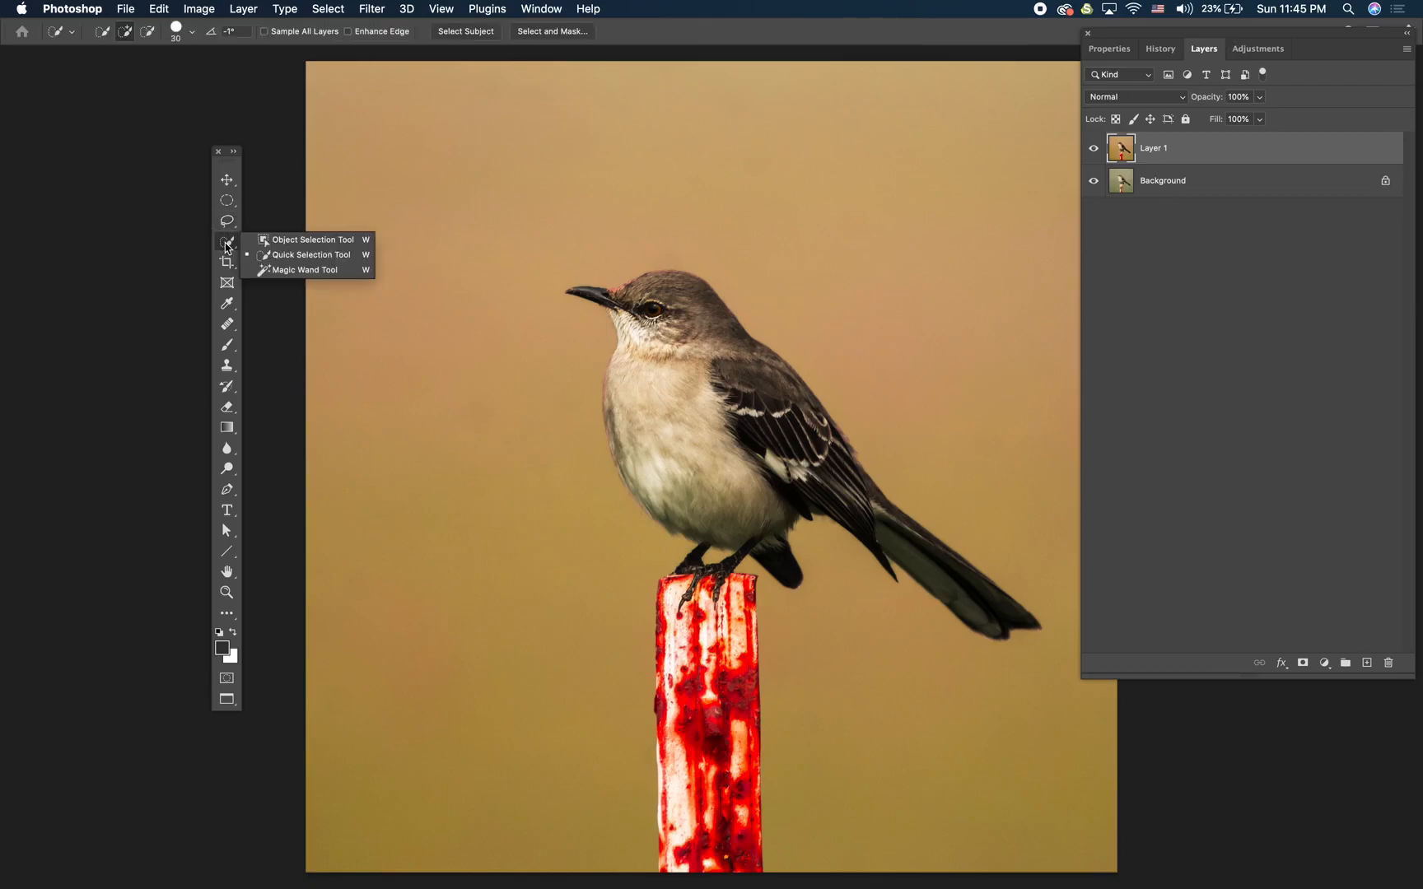
pyautogui.click(305, 240)
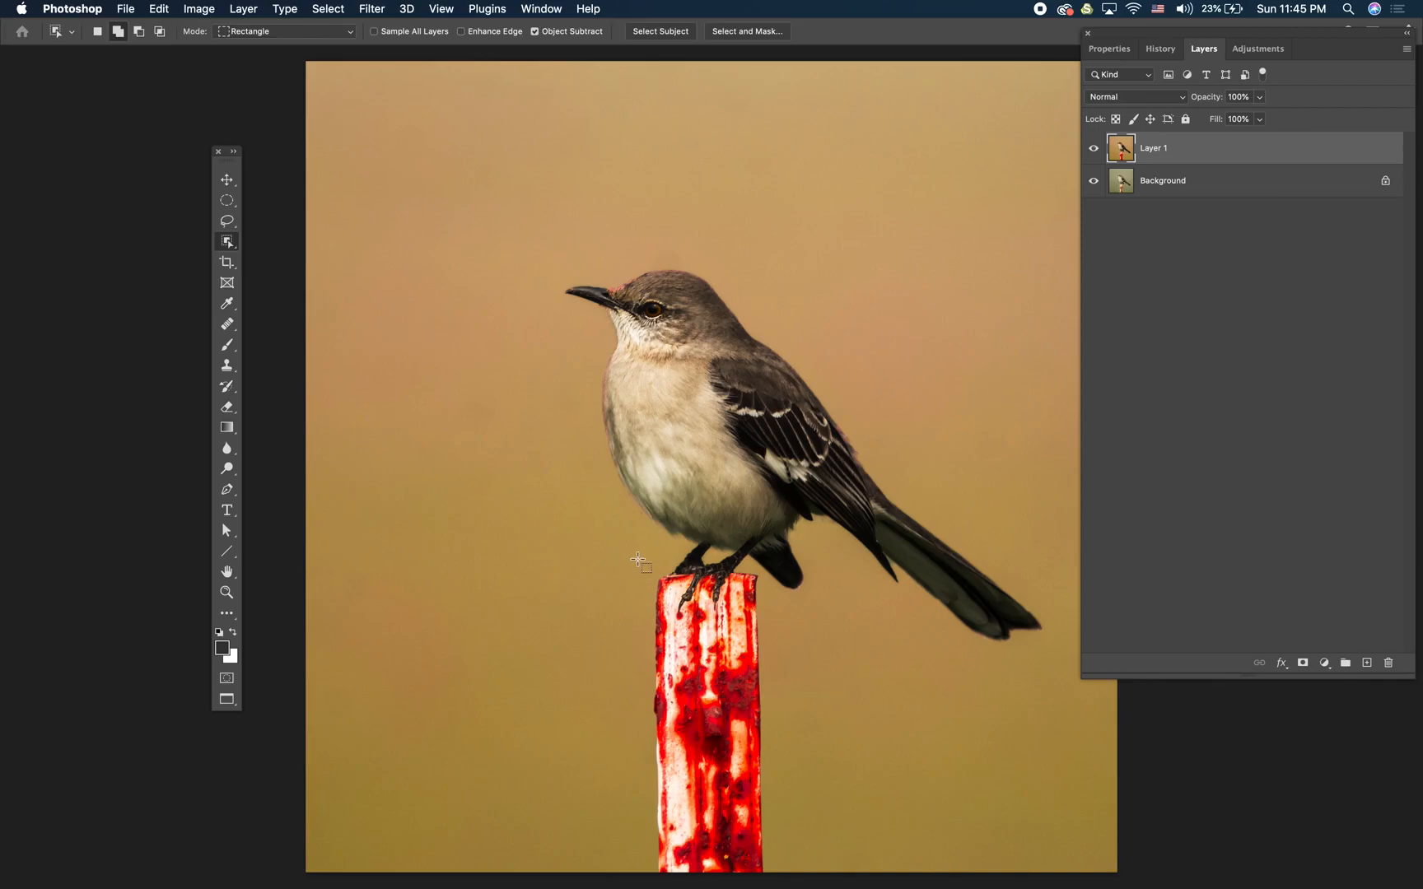
pyautogui.moveTo(630, 558)
pyautogui.mouseDown()
pyautogui.moveTo(712, 548)
pyautogui.moveTo(794, 867)
pyautogui.moveTo(833, 763)
pyautogui.moveTo(788, 805)
pyautogui.mouseUp()
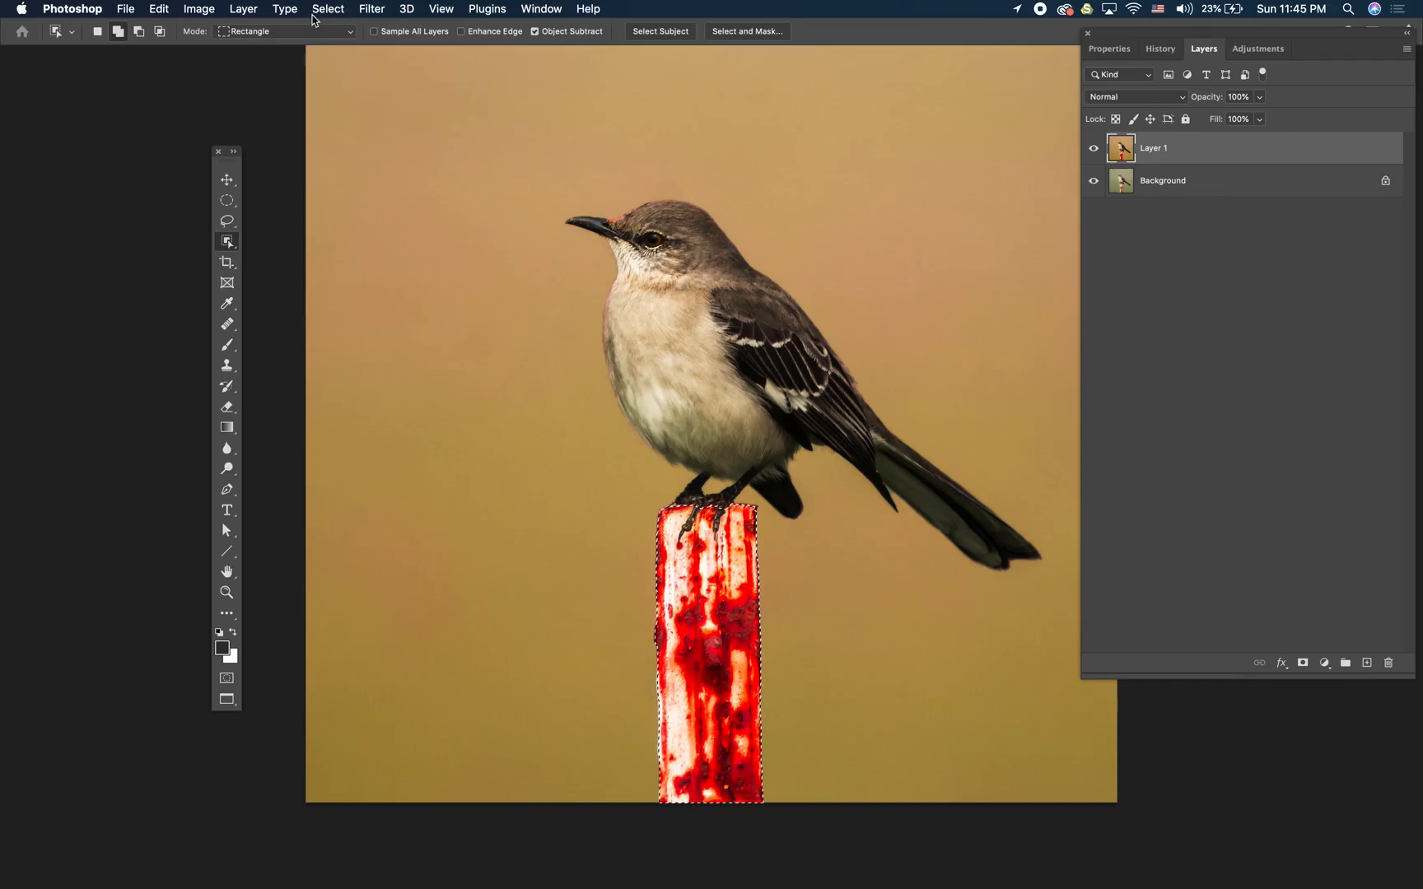
# Apply a Hue/Saturation adjustment to the post with hue +19, saturation -21 and lightness -34
pyautogui.click(209, 15)
pyautogui.moveTo(229, 53)
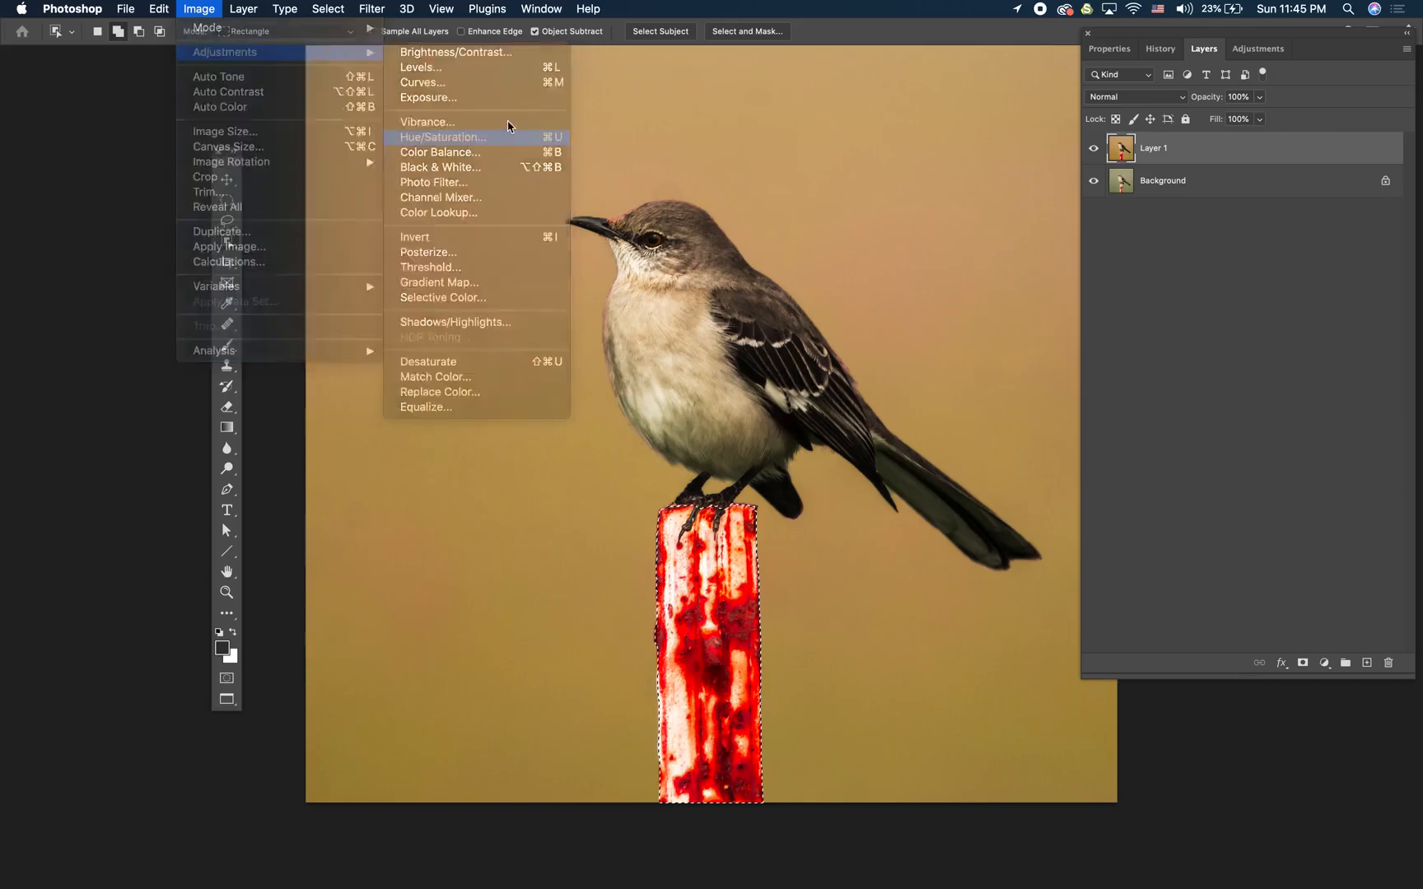
pyautogui.click(469, 143)
pyautogui.moveTo(1186, 369); pyautogui.dragTo(1160, 408)
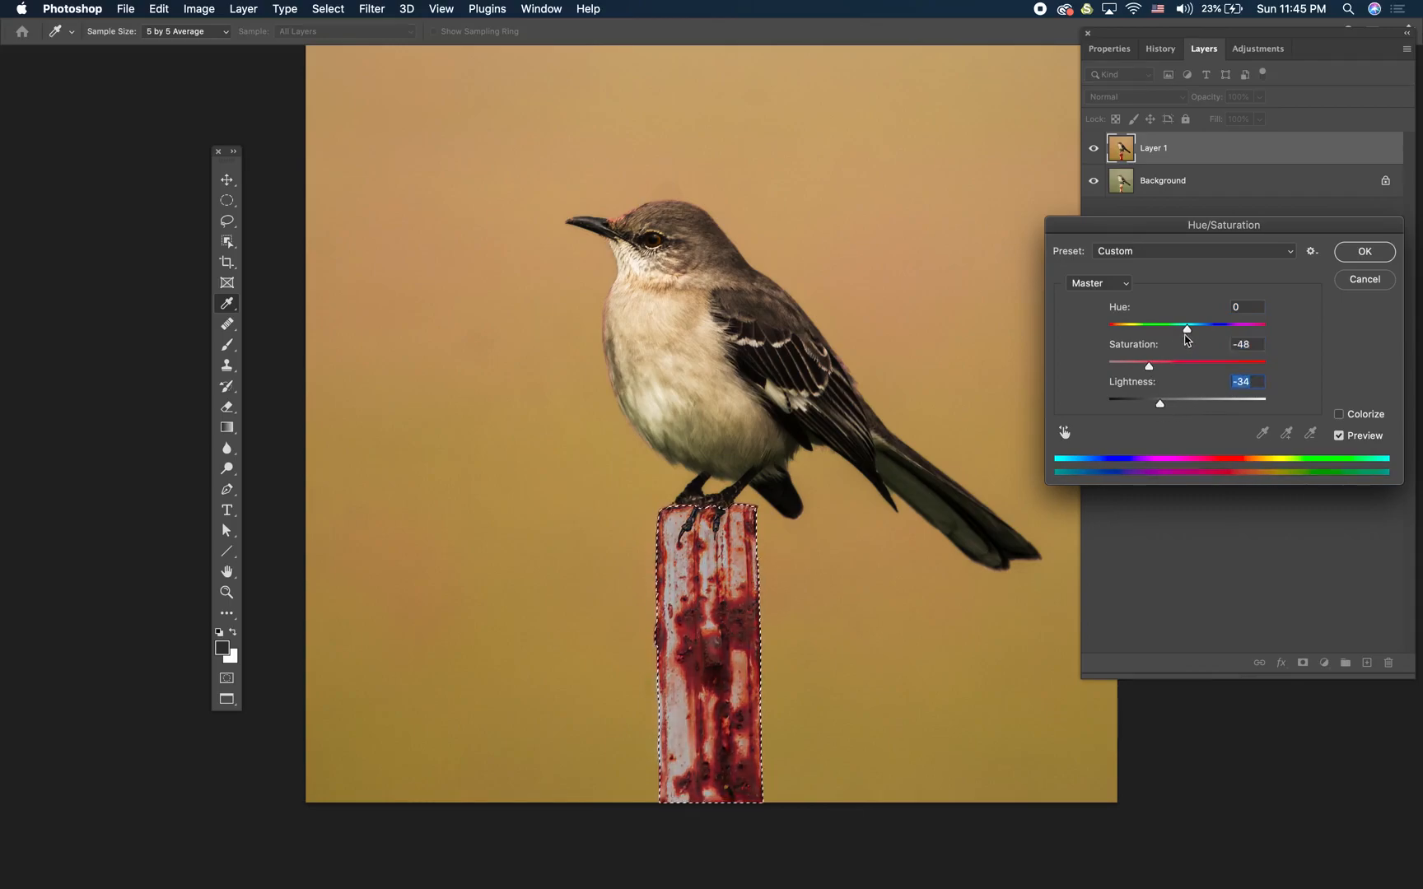
pyautogui.moveTo(1189, 330)
pyautogui.mouseDown()
pyautogui.moveTo(1217, 329)
pyautogui.moveTo(1138, 332)
pyautogui.moveTo(1204, 339)
pyautogui.mouseUp()
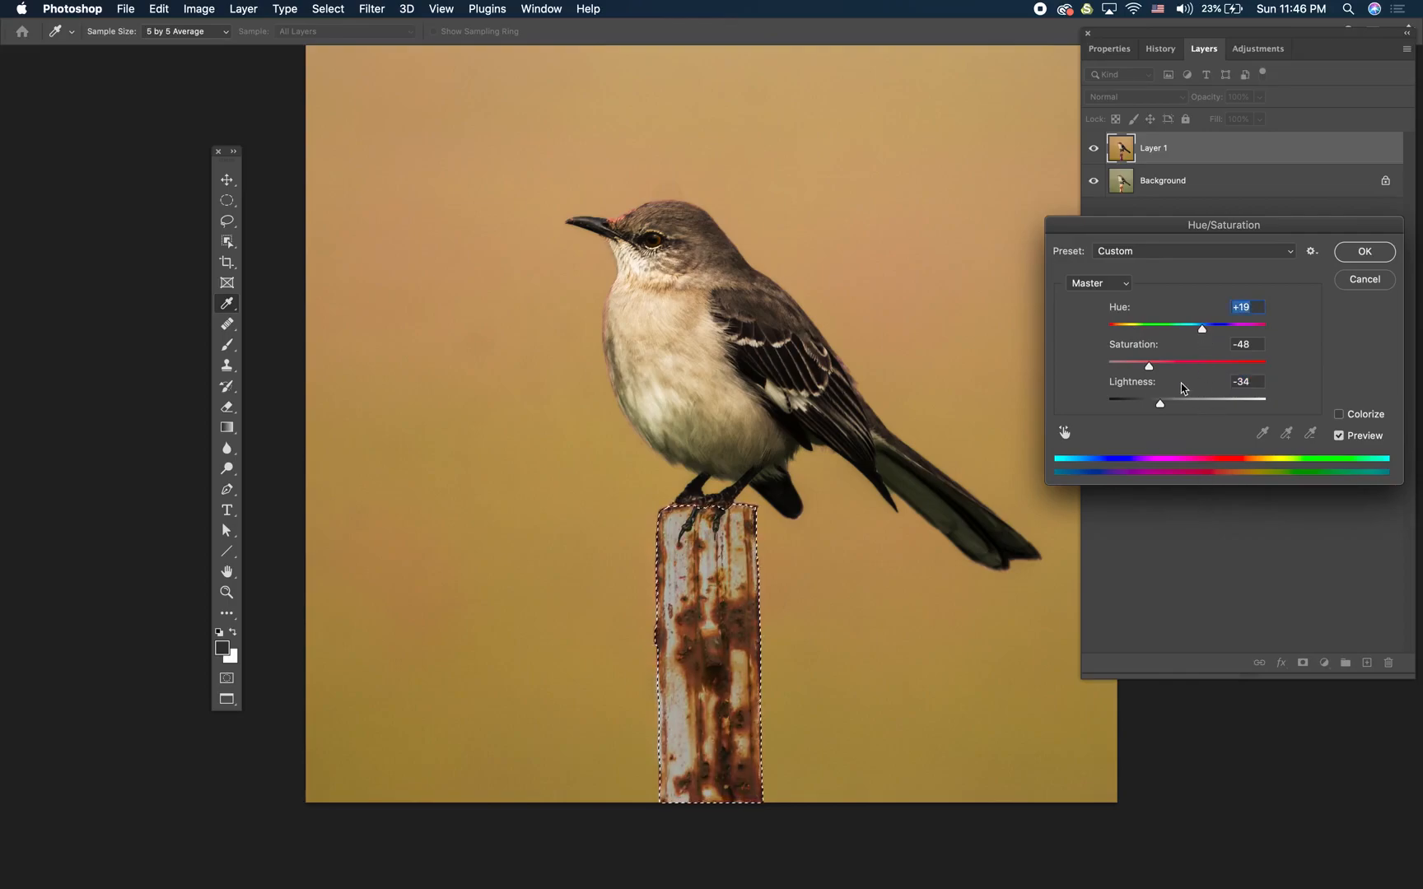
pyautogui.moveTo(1148, 367); pyautogui.dragTo(1173, 372)
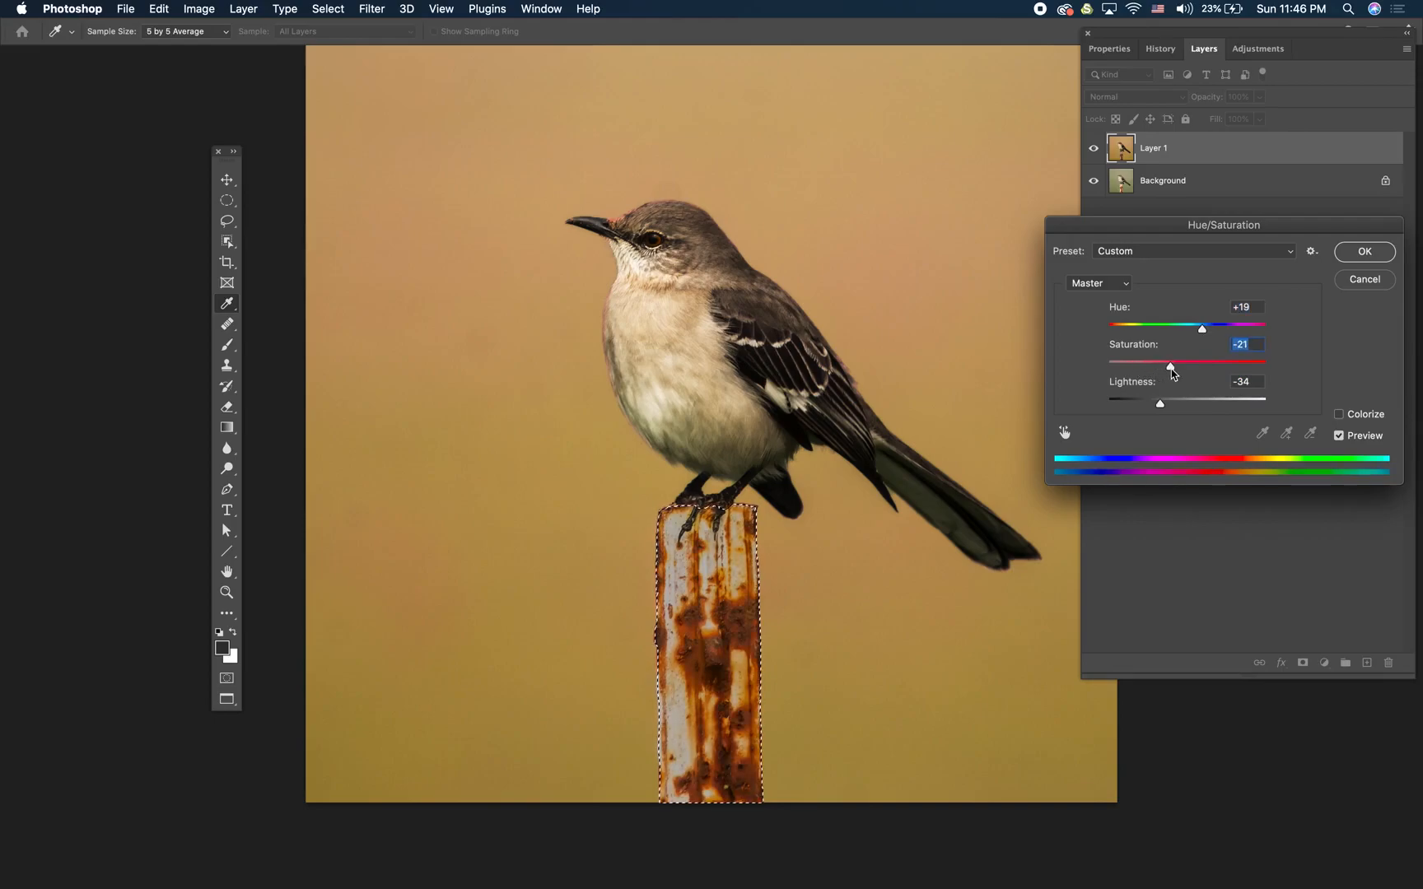
pyautogui.click(1364, 251)
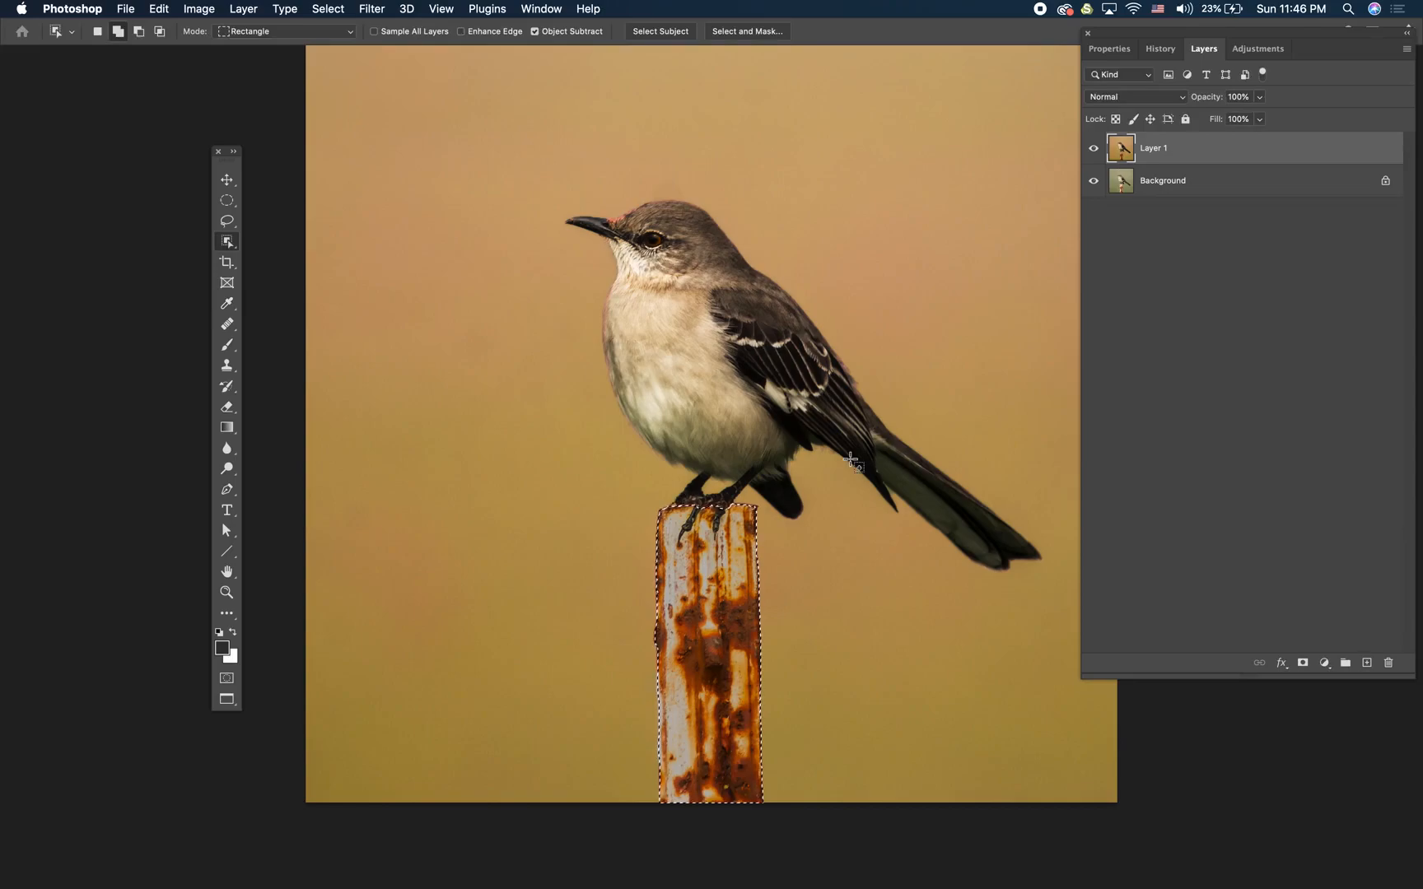
# Deselect the post and switch Layer 1's visibility off and on to compare the edits with the original
pyautogui.press('super+d')
pyautogui.click(1094, 149)
pyautogui.click(1094, 149)
# Tile the two open photos vertically side by side and make the landscape photo sbarsness_01118_2020_Jun.NEF the active document
pyautogui.click(548, 12)
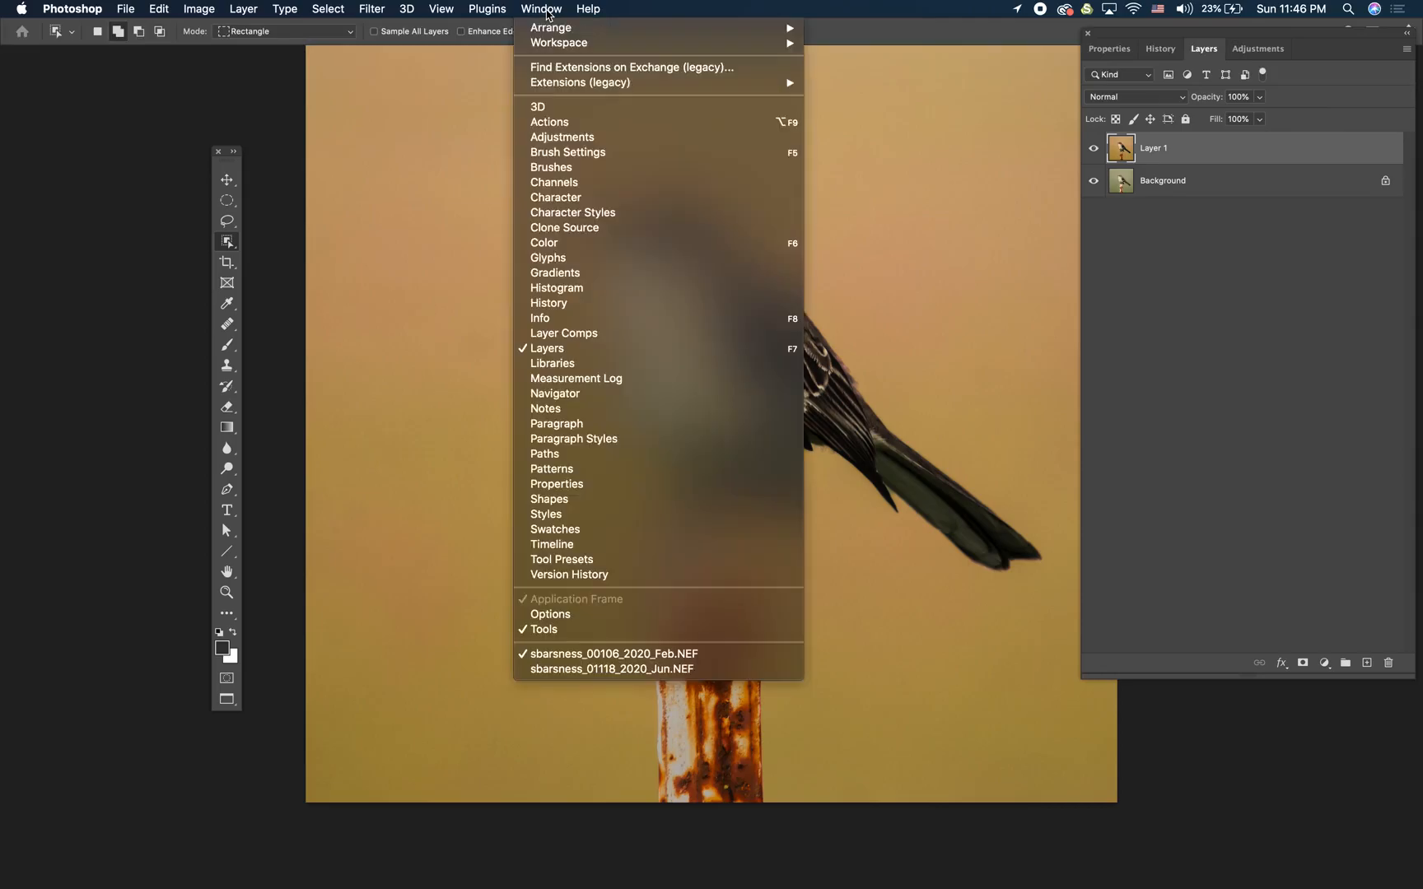
pyautogui.moveTo(557, 31)
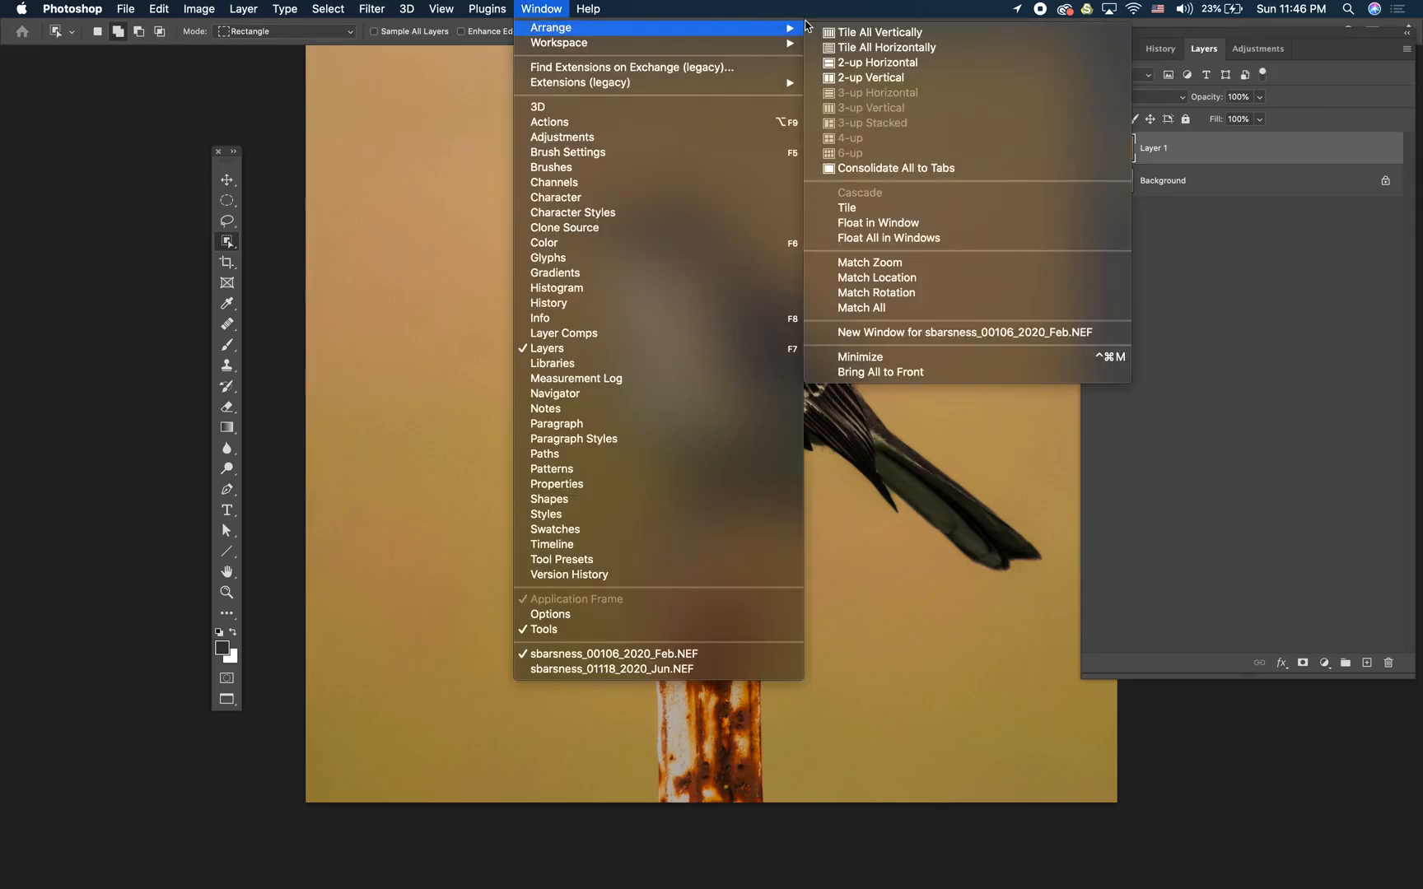
pyautogui.click(875, 33)
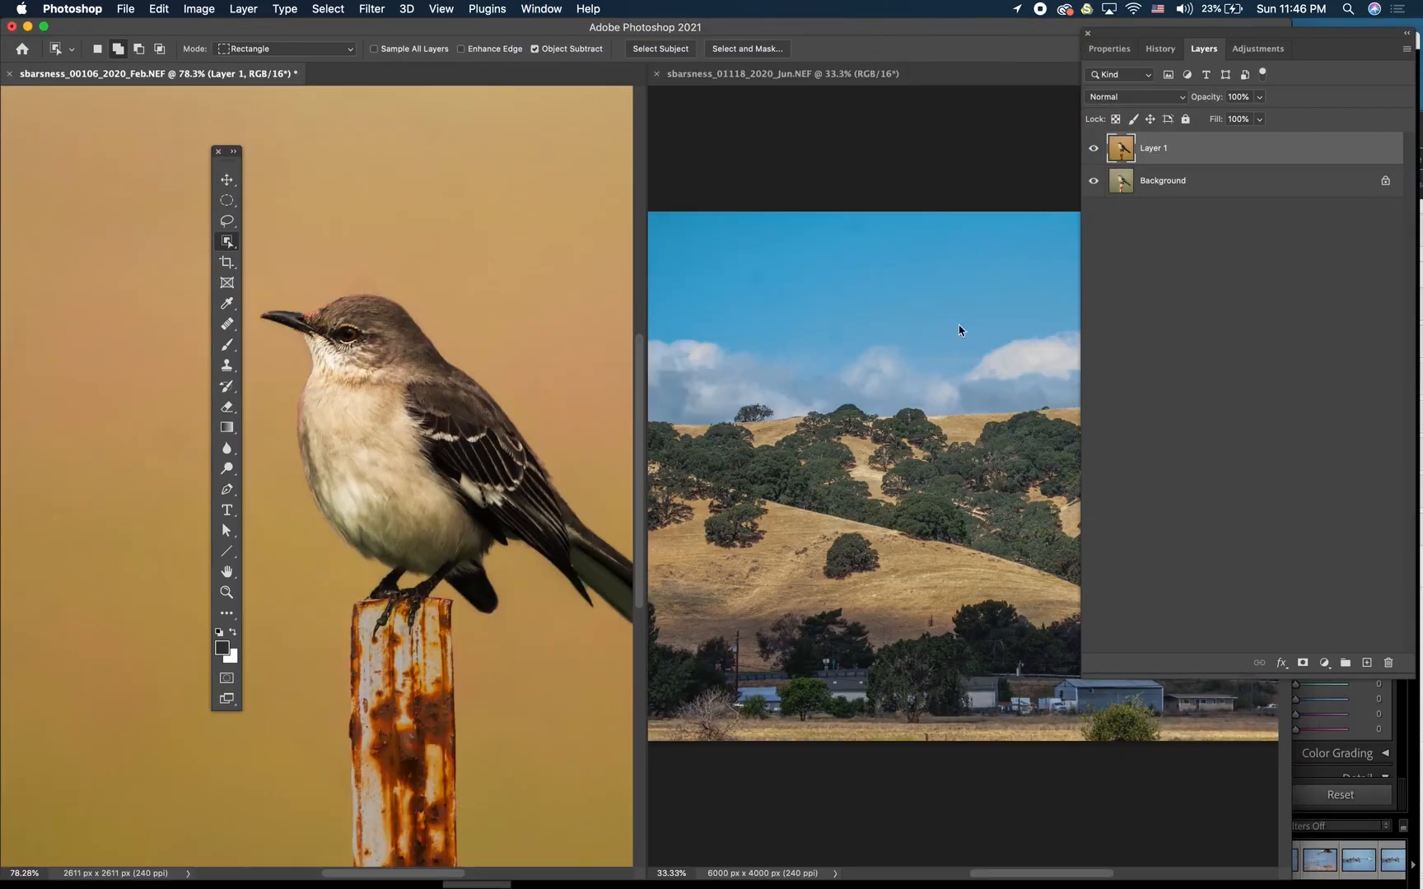
pyautogui.click(931, 178)
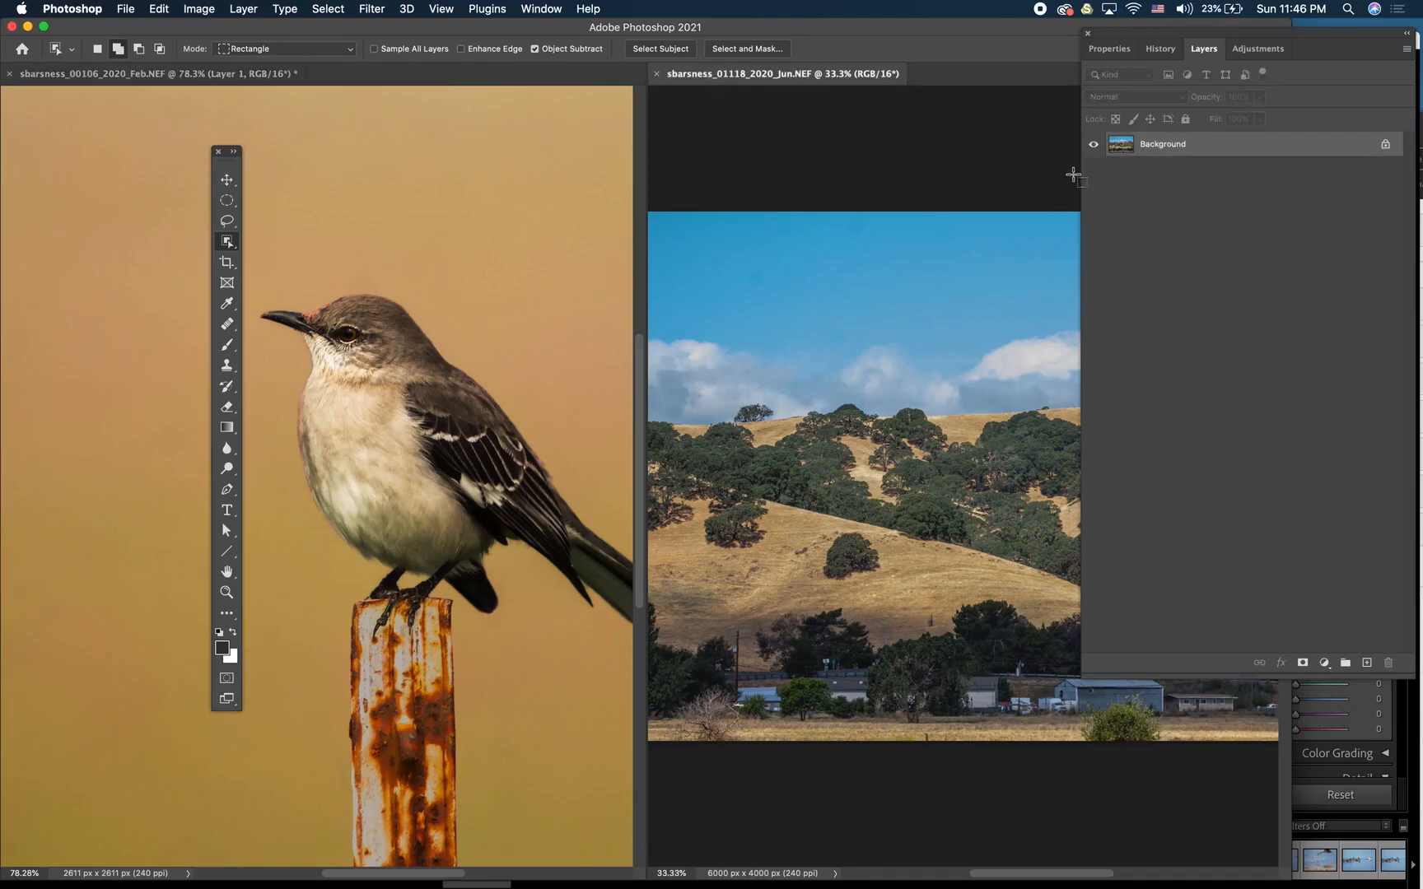
pyautogui.moveTo(861, 30); pyautogui.dragTo(951, 30)
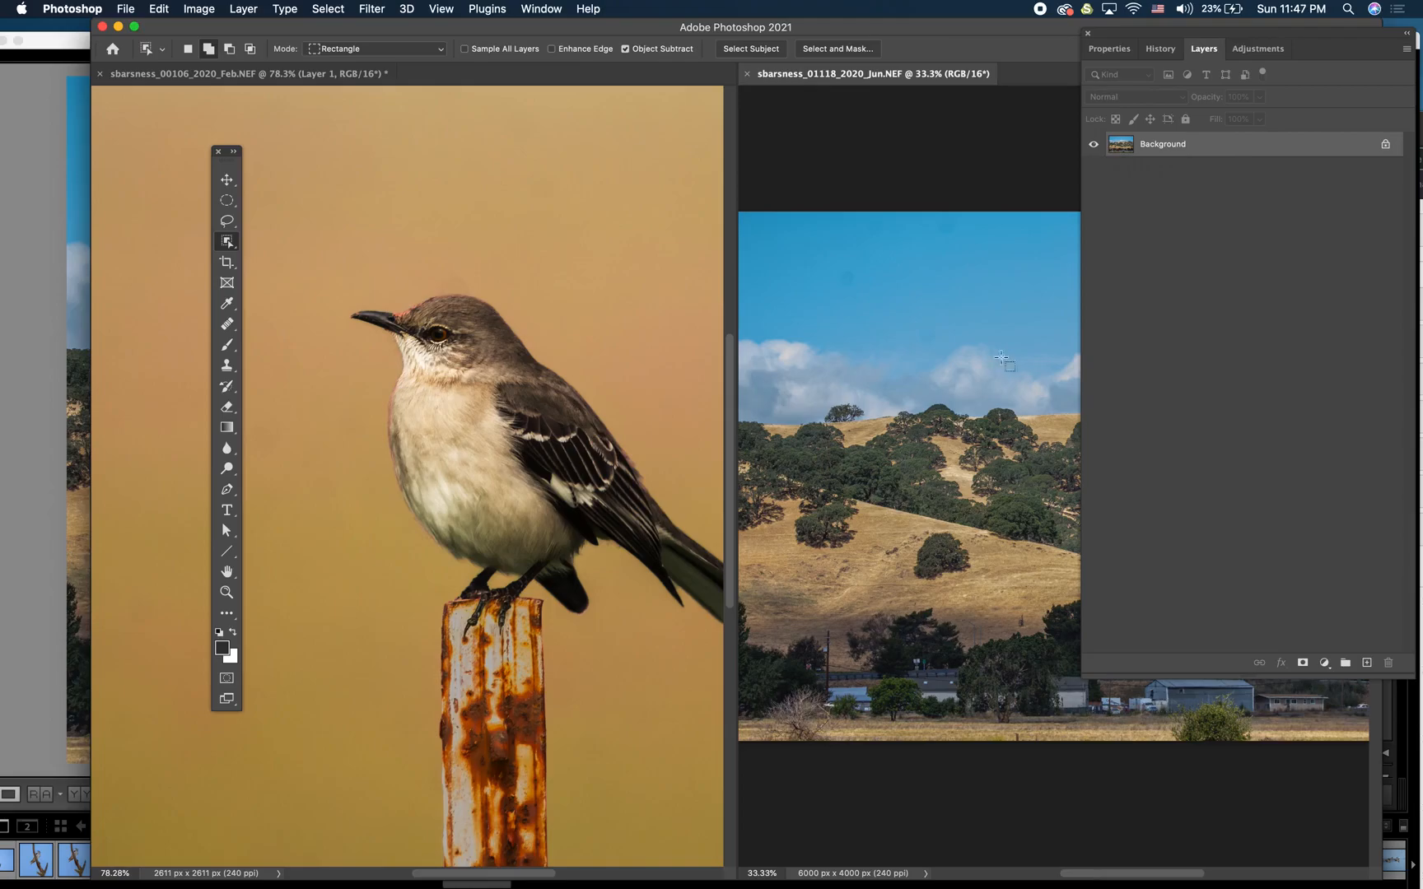
# Copy the landscape photo's Background layer into the bird document and close the landscape document
pyautogui.moveTo(1124, 146); pyautogui.dragTo(336, 507)
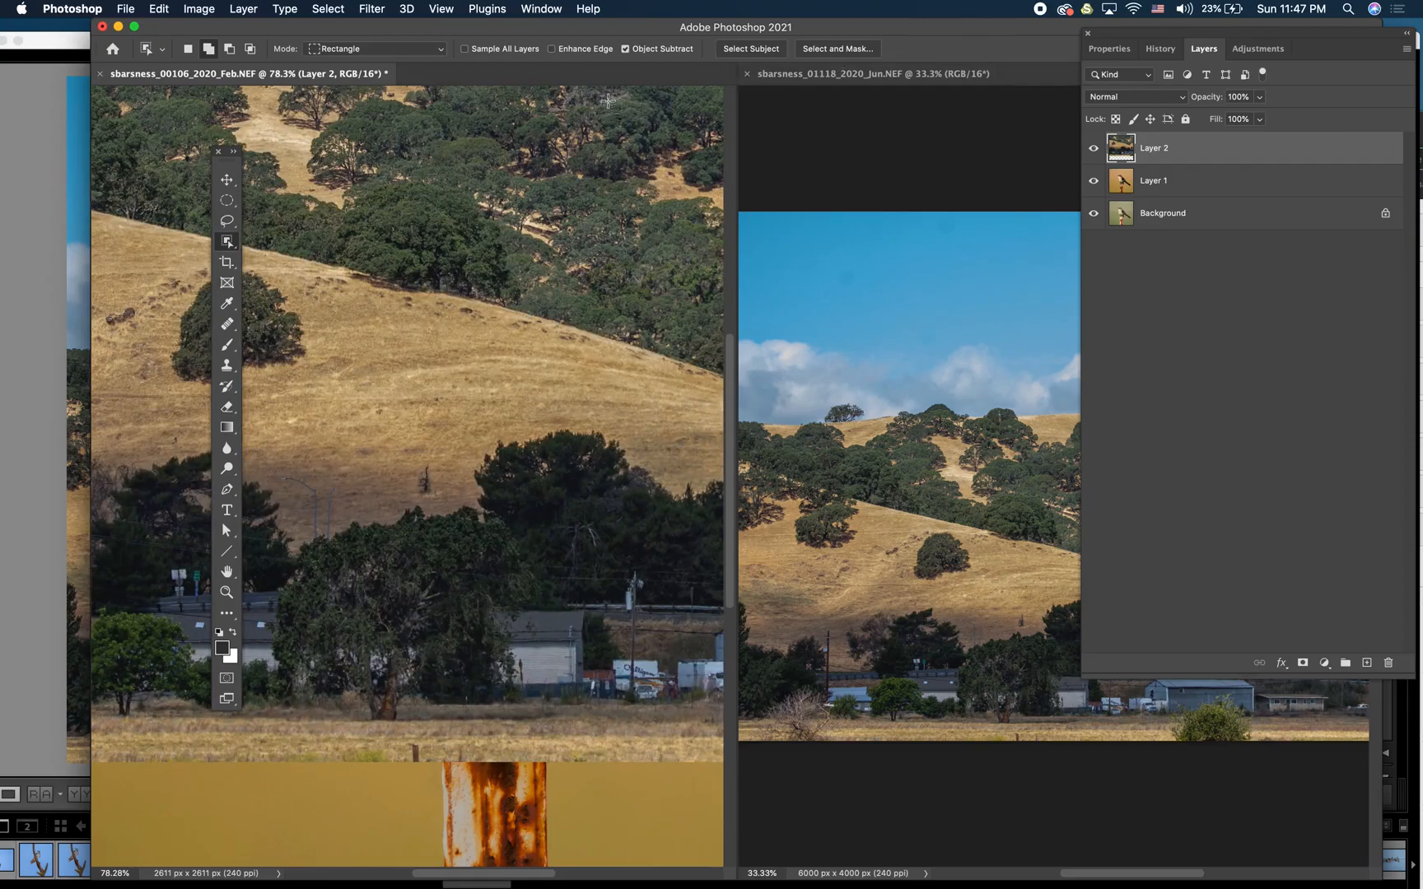
pyautogui.click(746, 73)
pyautogui.click(654, 312)
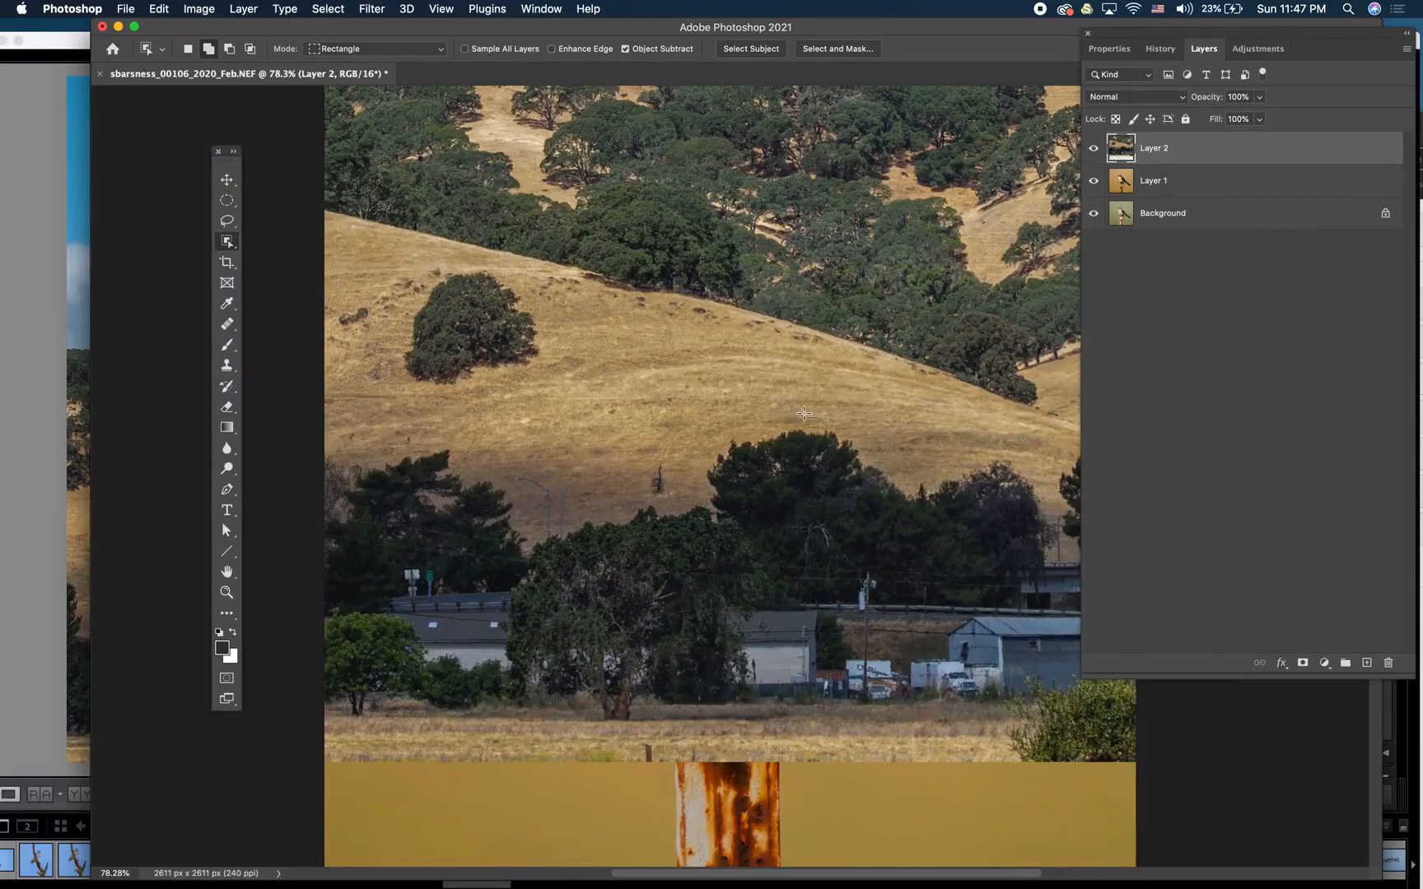
# Move the landscape layer beneath Layer 1 and reposition it to fill the canvas, hiding Layer 1 while aligning it
pyautogui.moveTo(1180, 149); pyautogui.dragTo(1176, 186)
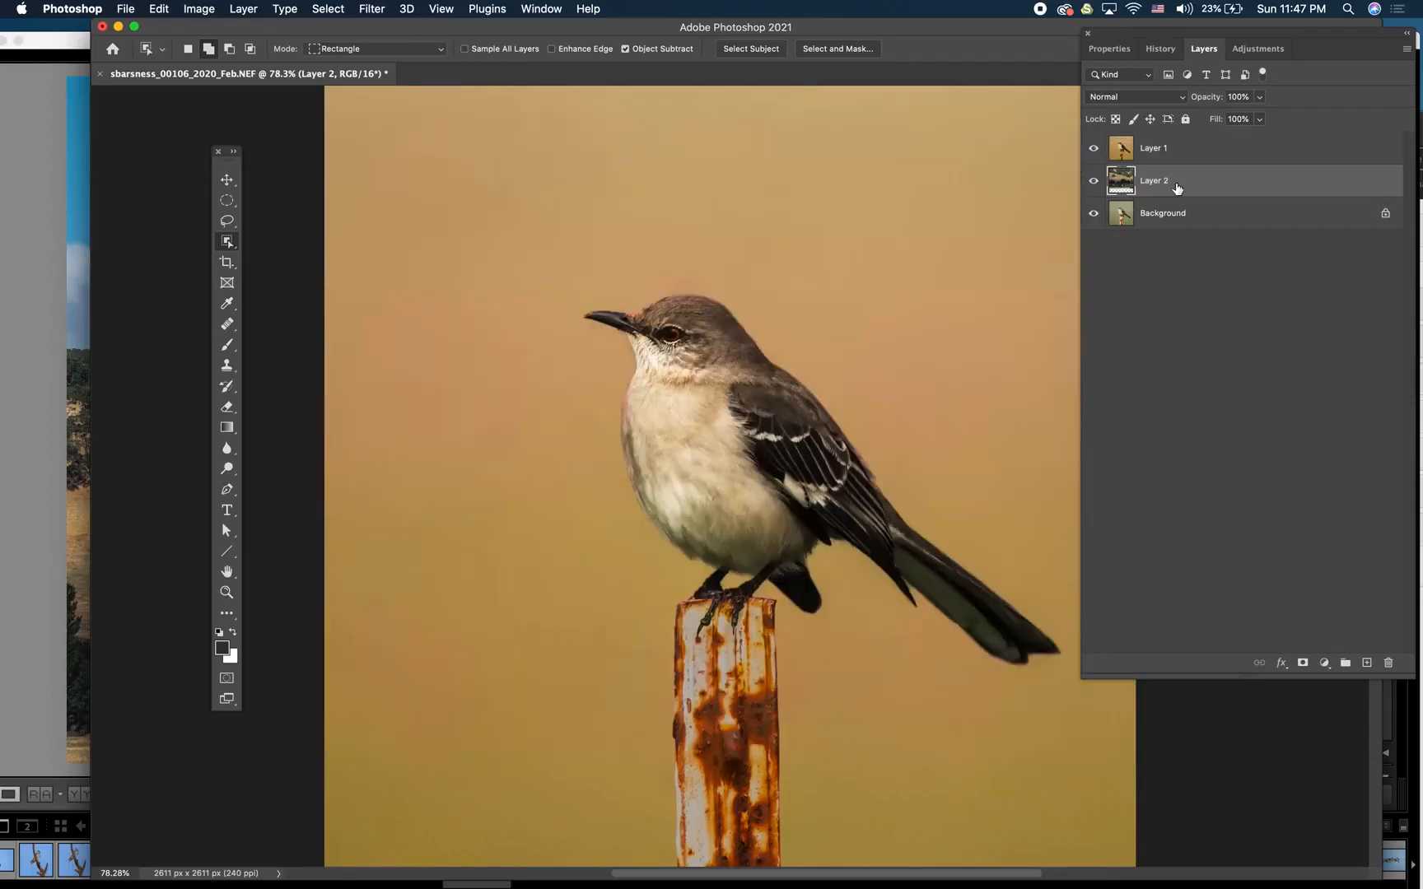
pyautogui.click(1094, 148)
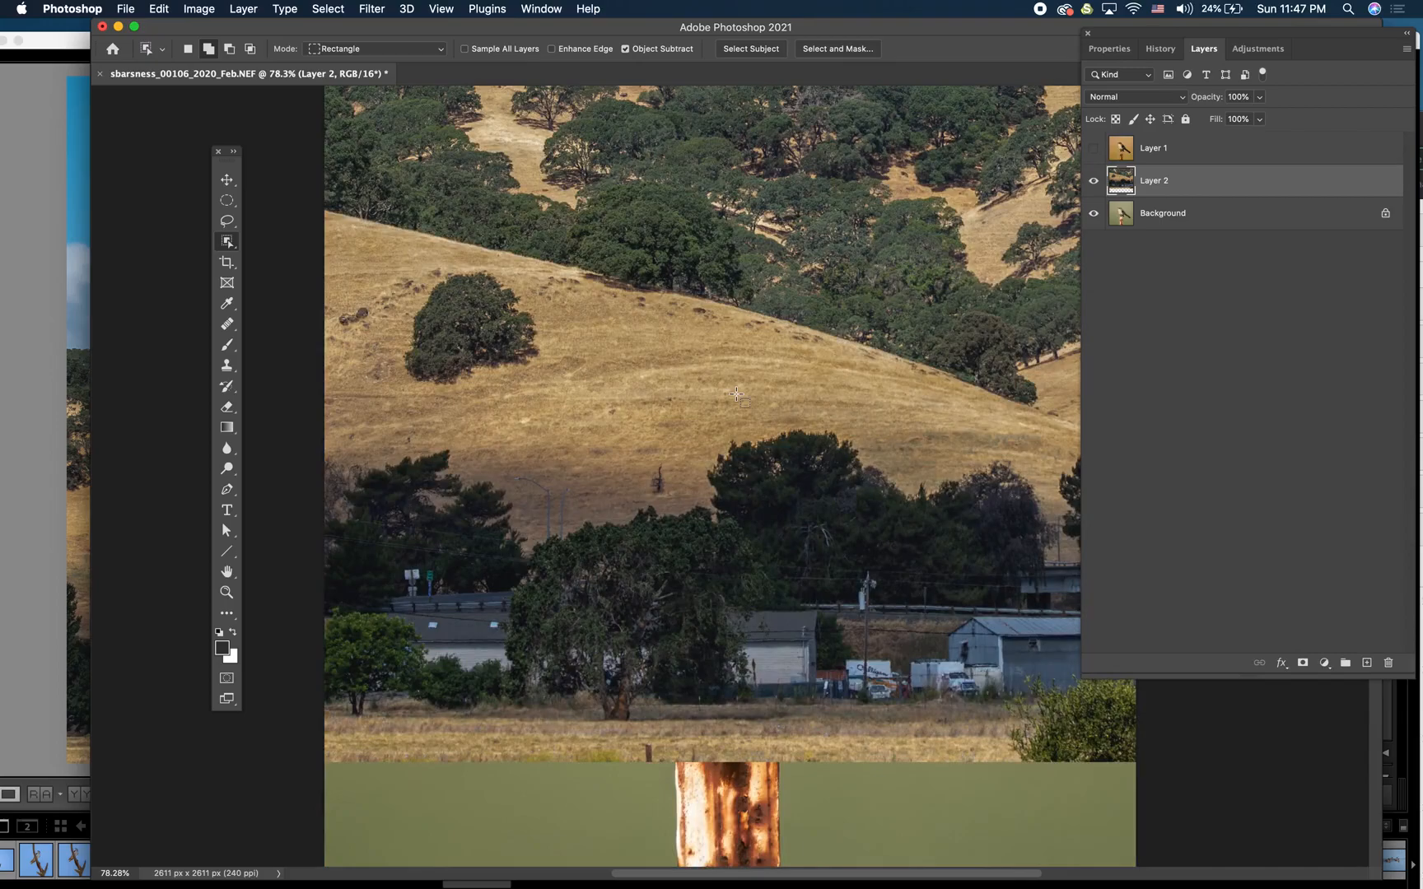
pyautogui.press('v')
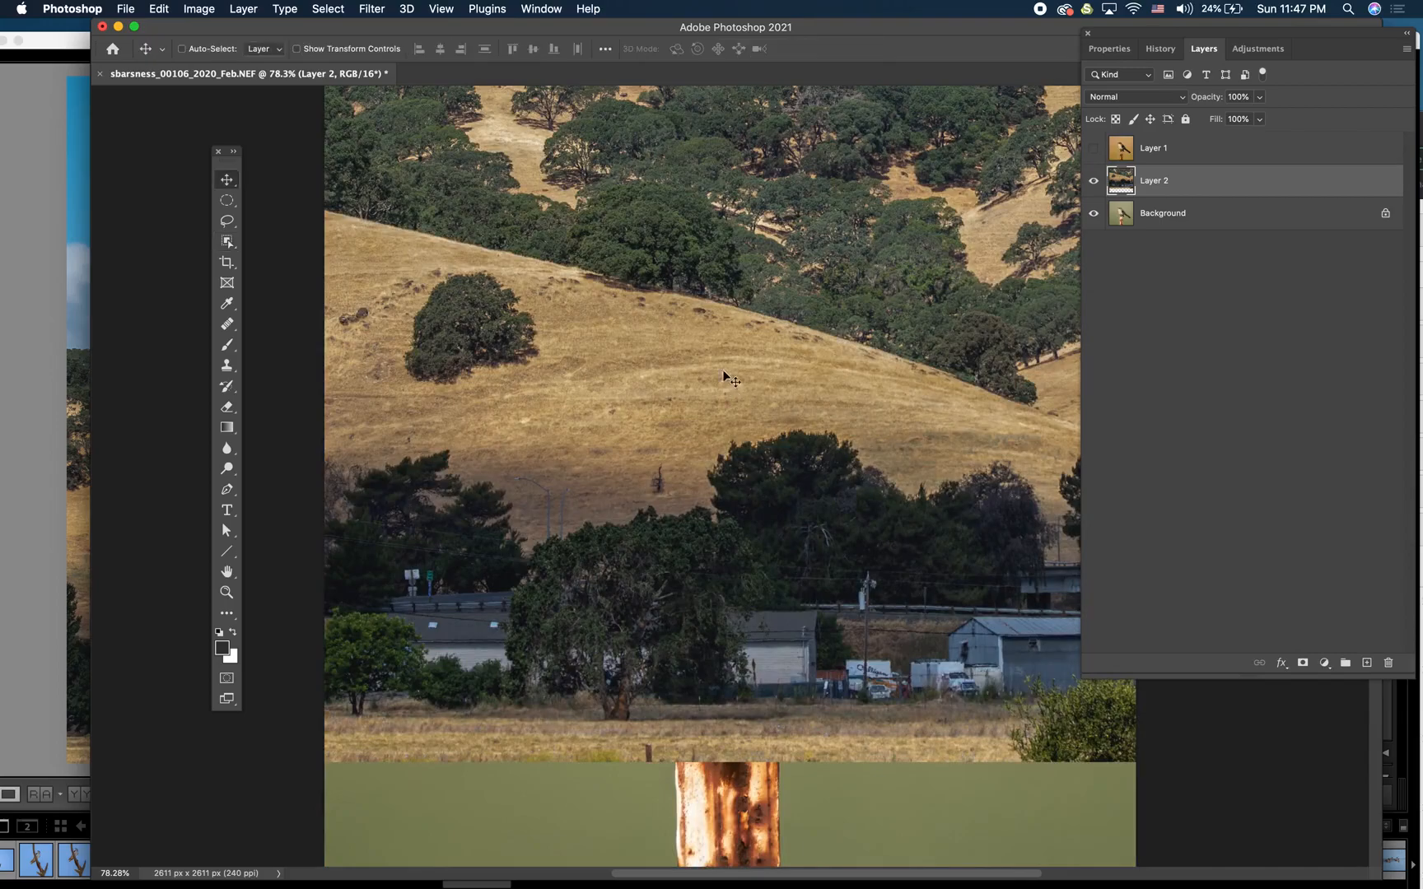
pyautogui.moveTo(701, 353); pyautogui.dragTo(657, 499)
pyautogui.press('super+minus')
pyautogui.press('super+minus')
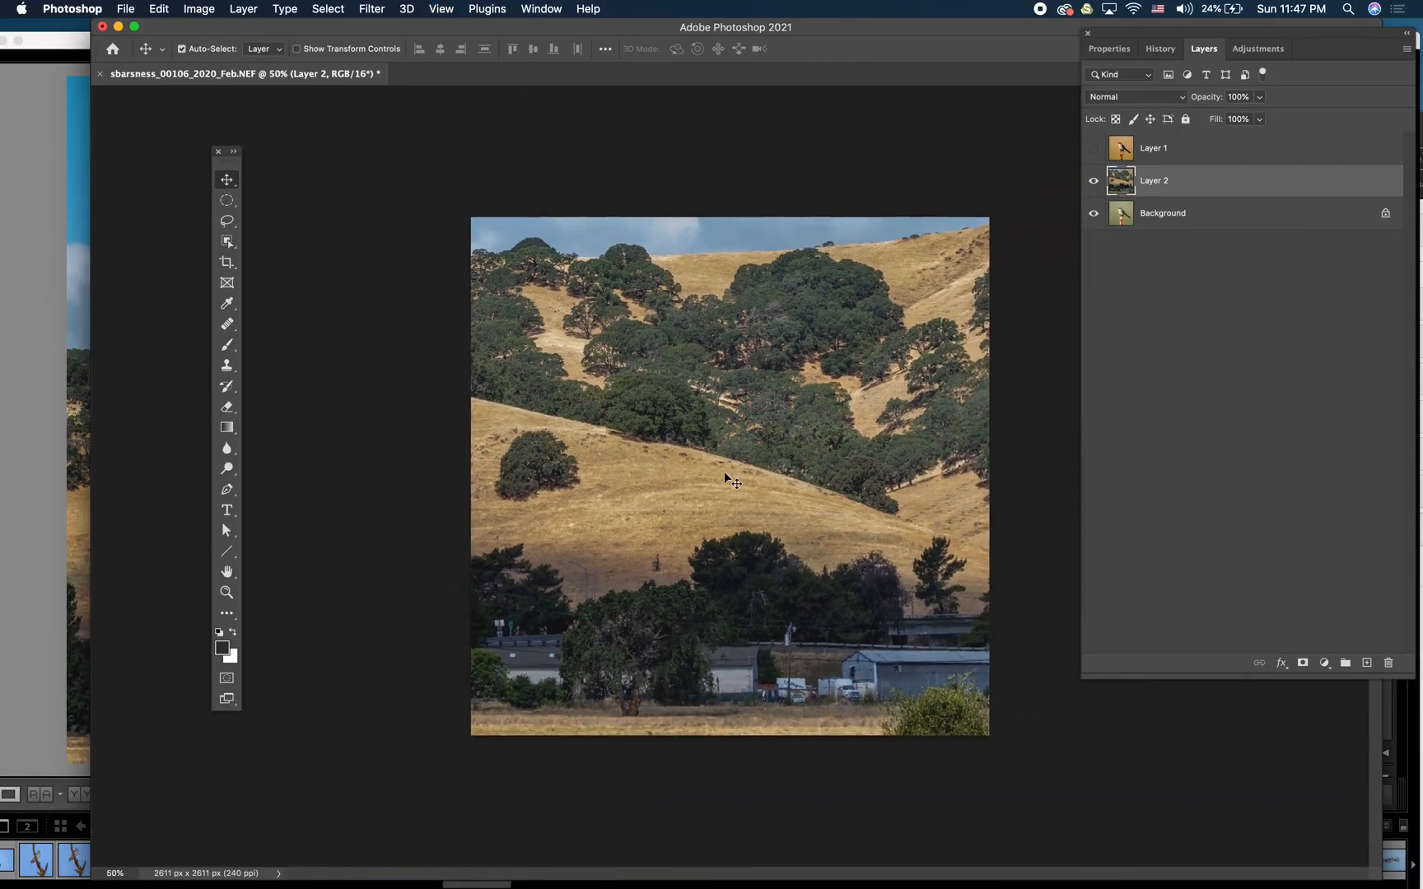
pyautogui.moveTo(611, 454); pyautogui.dragTo(613, 450)
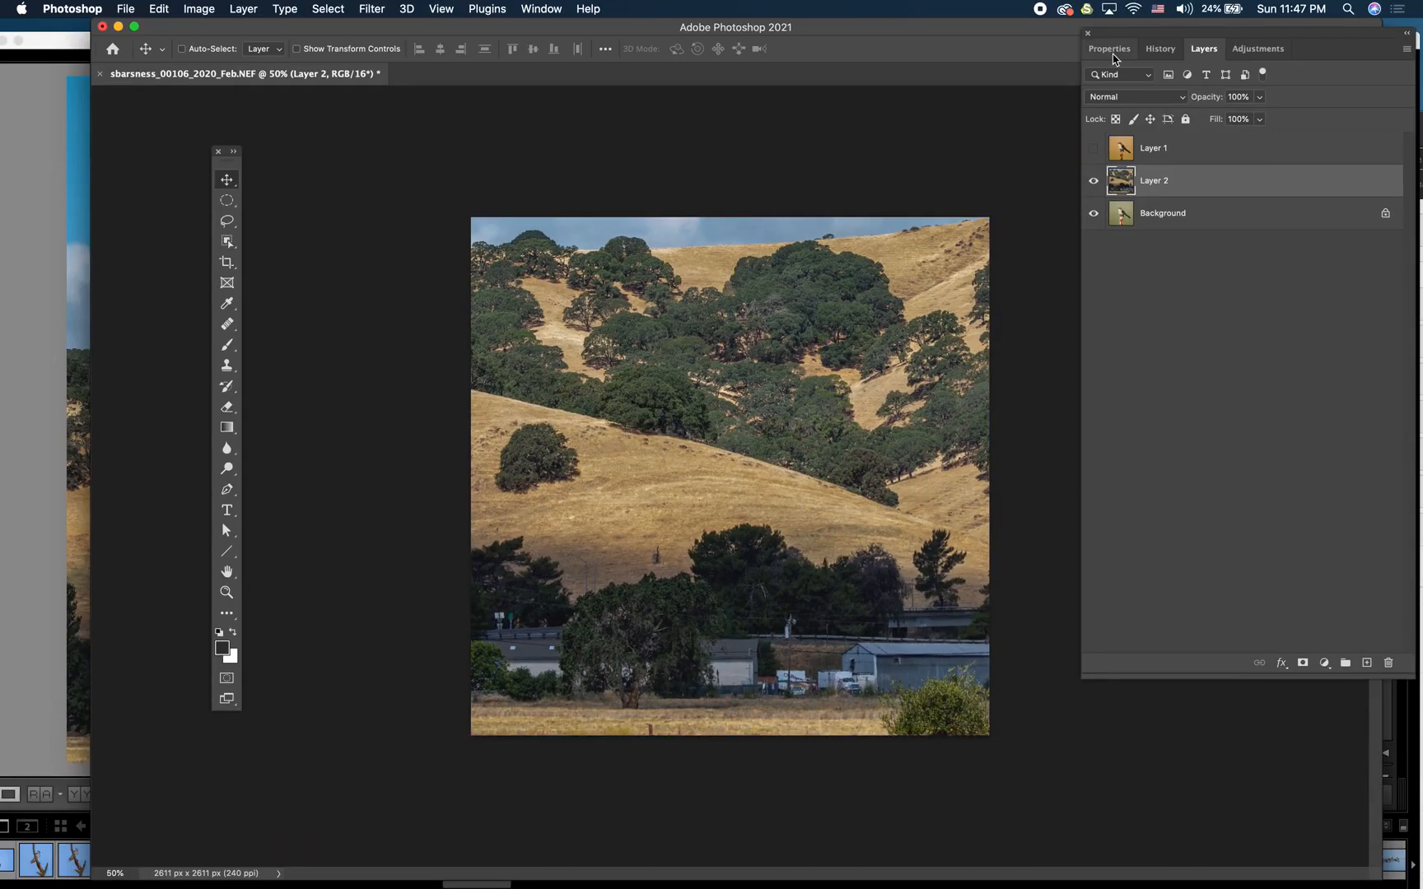
pyautogui.click(1094, 148)
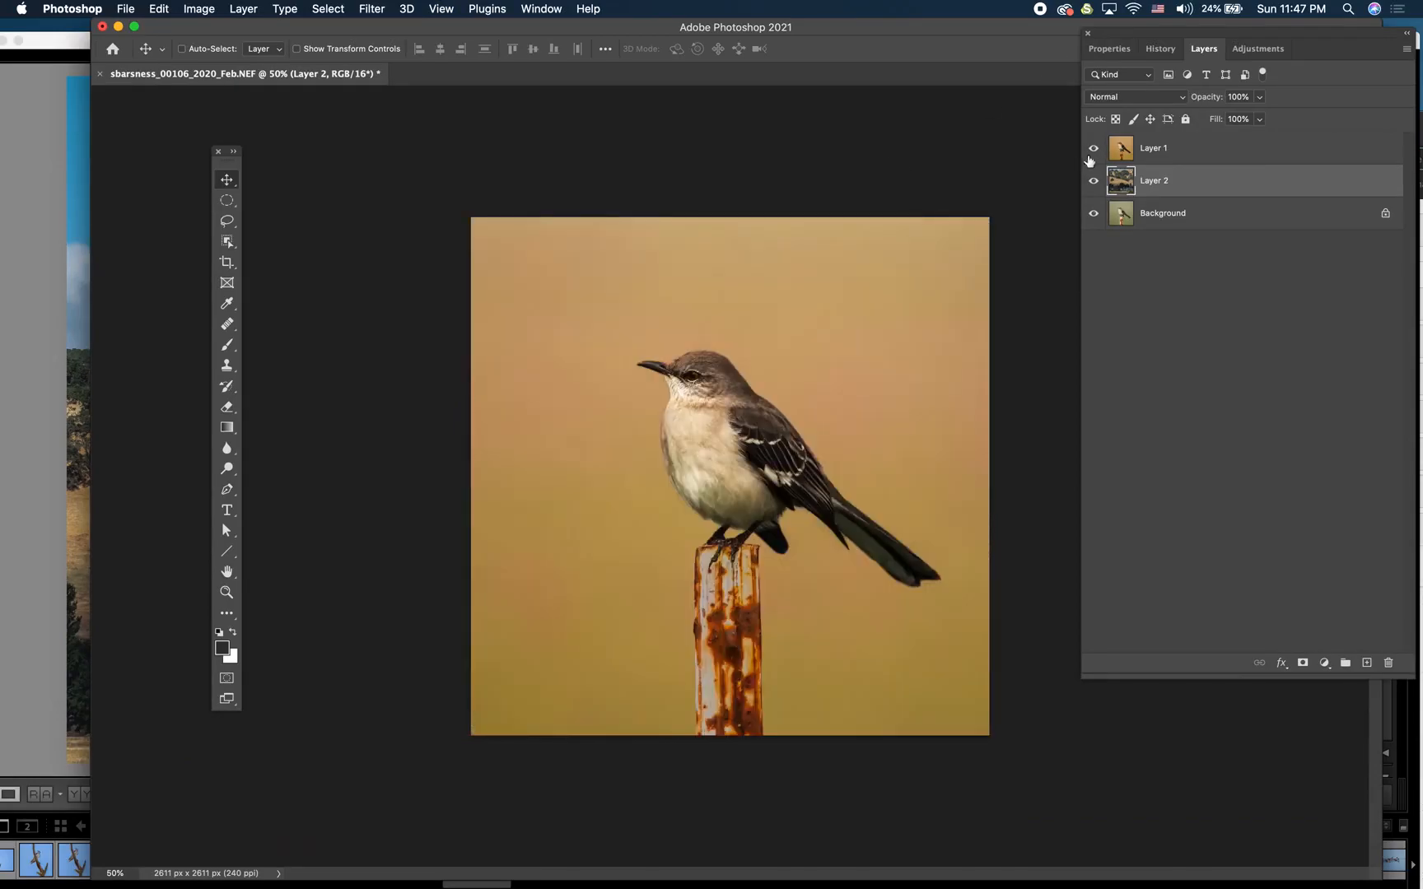
# Select the bird and its post on Layer 1 with the Object Selection tool
pyautogui.click(1170, 147)
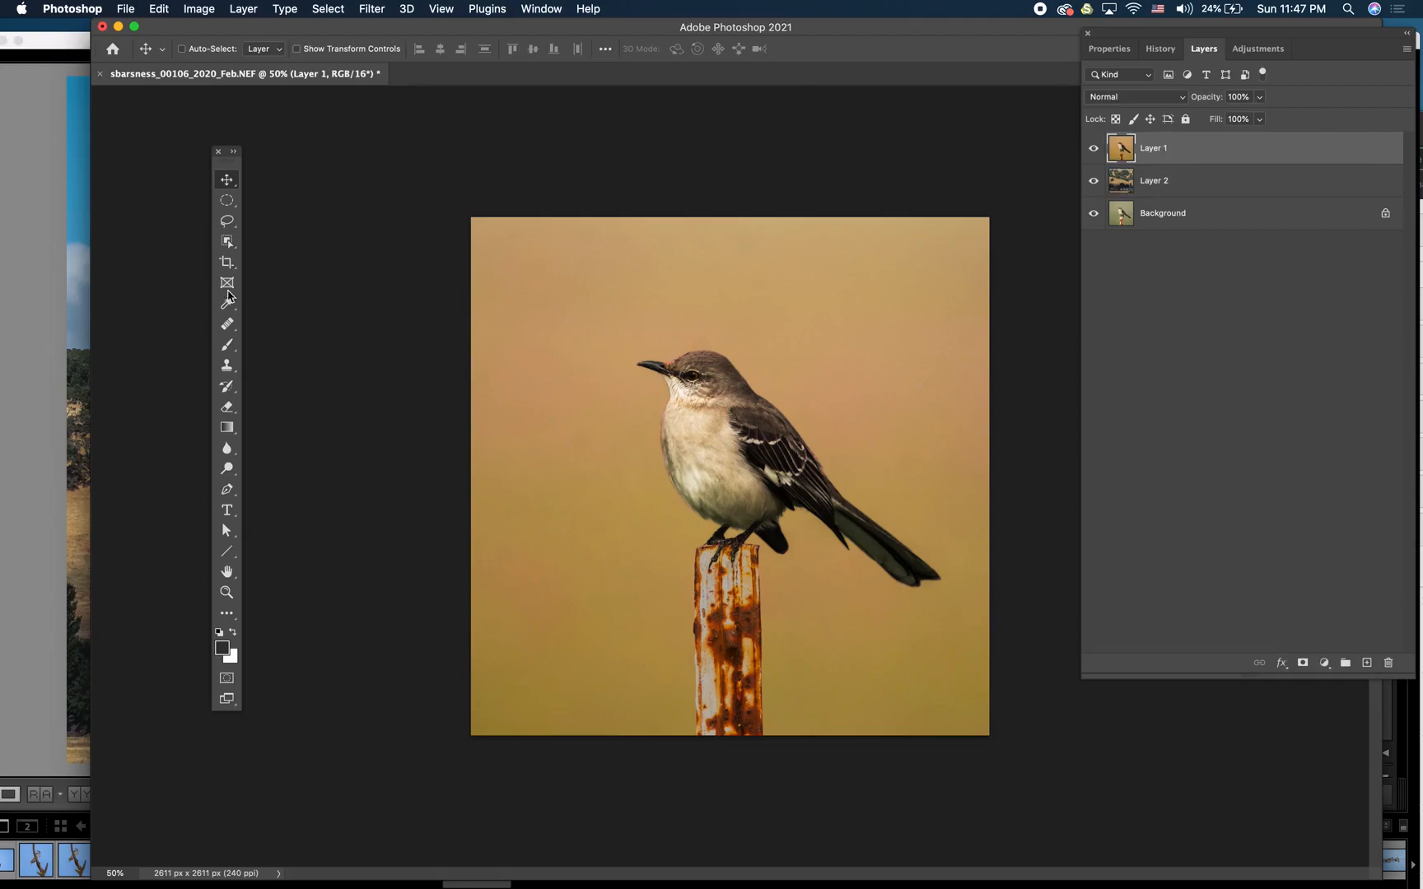
pyautogui.click(228, 242)
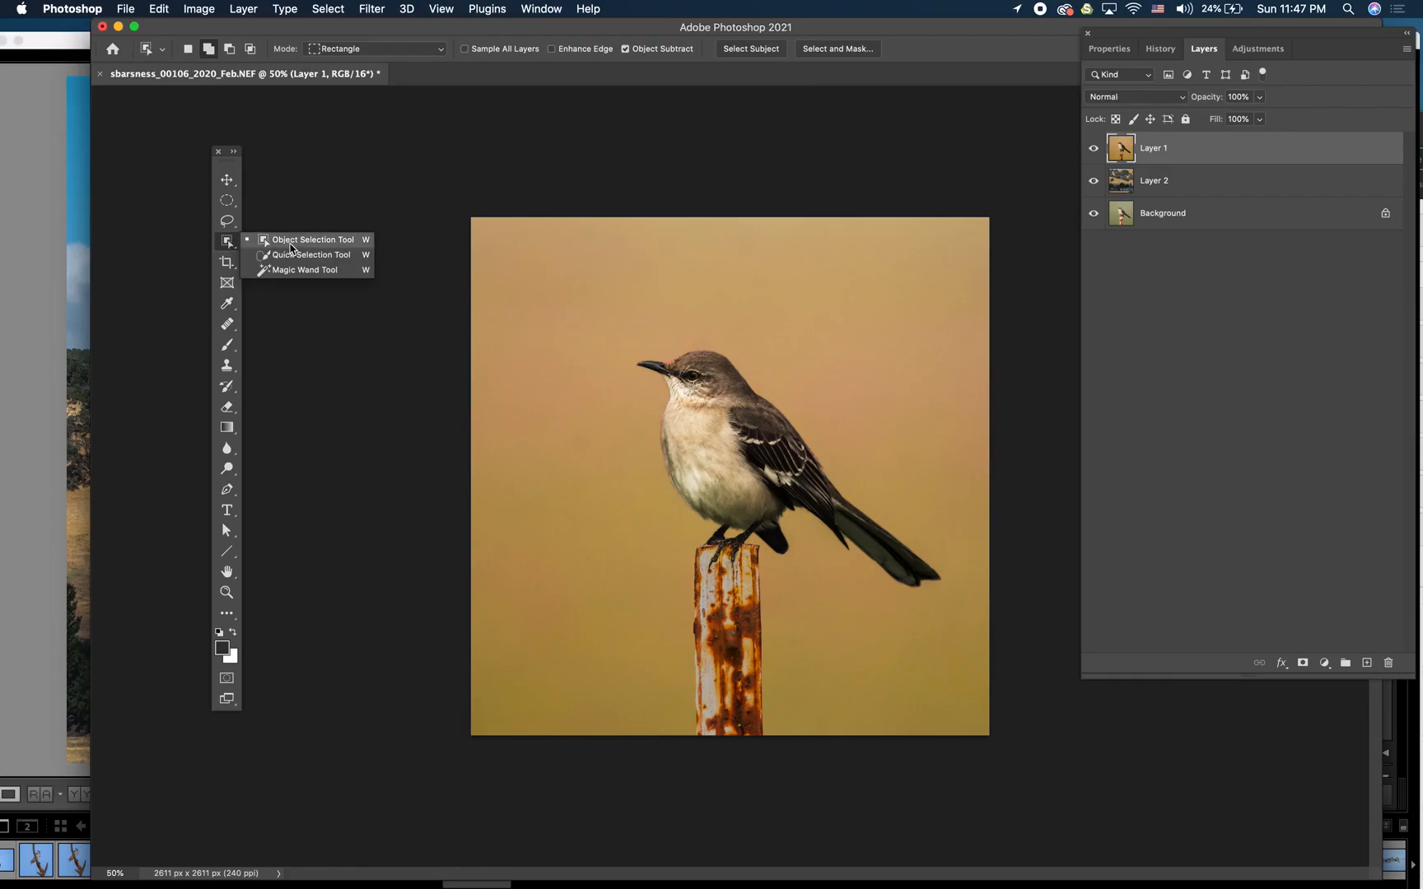
pyautogui.click(291, 244)
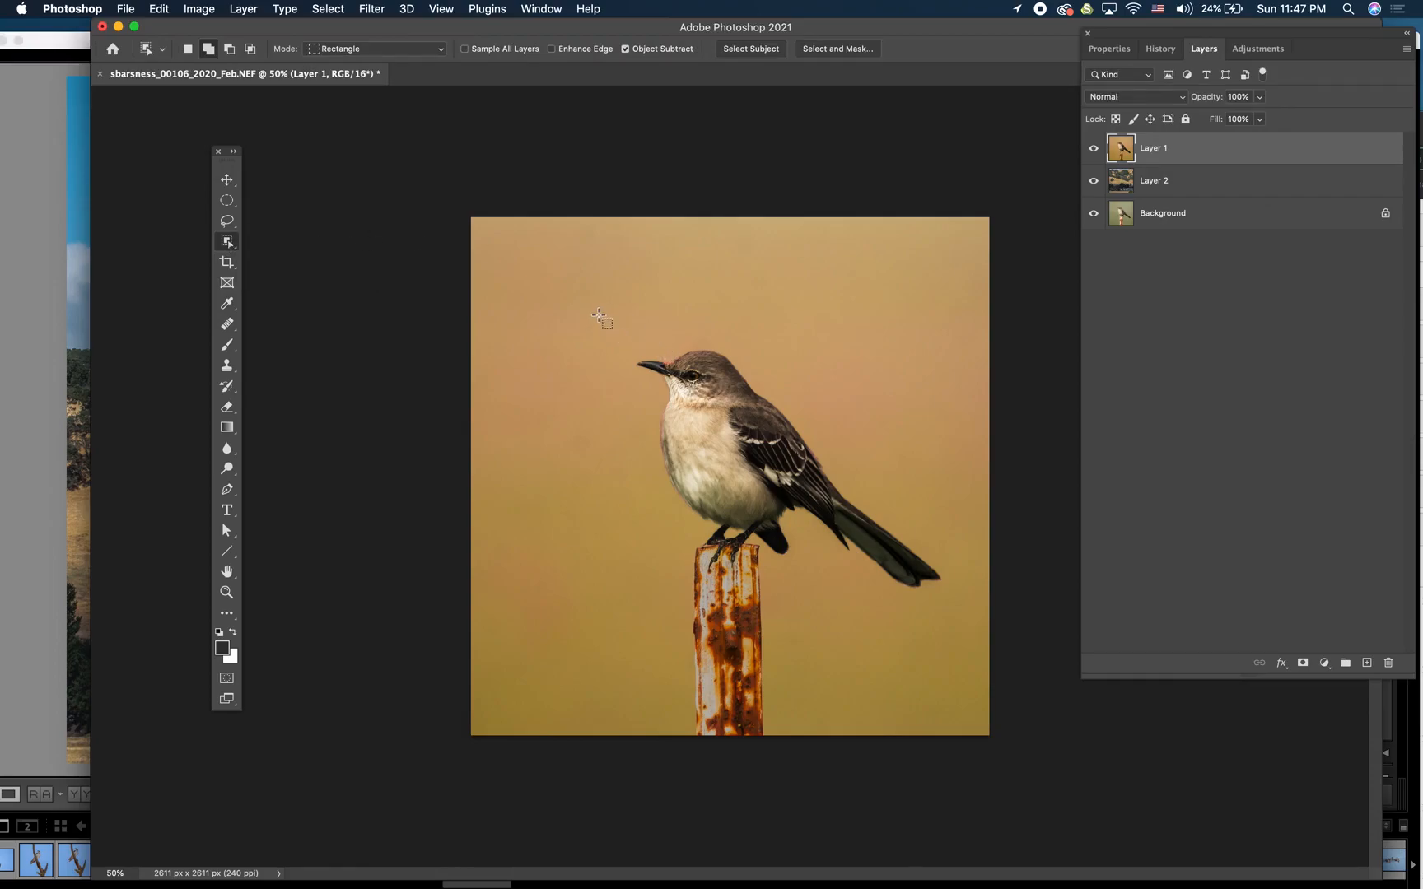
pyautogui.moveTo(602, 316); pyautogui.dragTo(951, 767)
# Add the missed area along the whole left side of the post to the selection with the Lasso tool
pyautogui.press('super+equal')
pyautogui.press('super+equal')
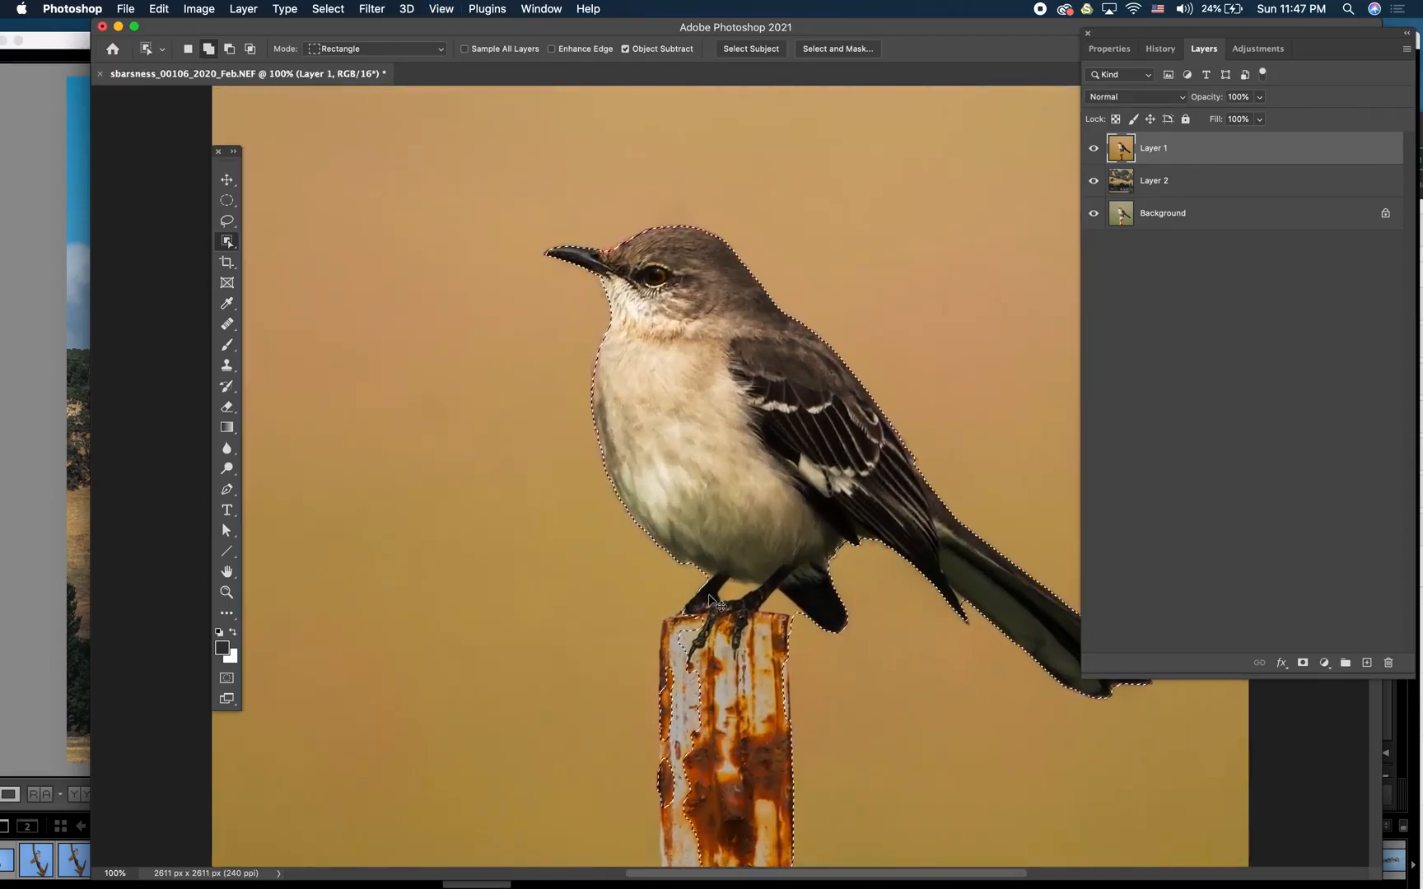
pyautogui.press('super+equal')
pyautogui.moveTo(688, 613); pyautogui.dragTo(700, 313)
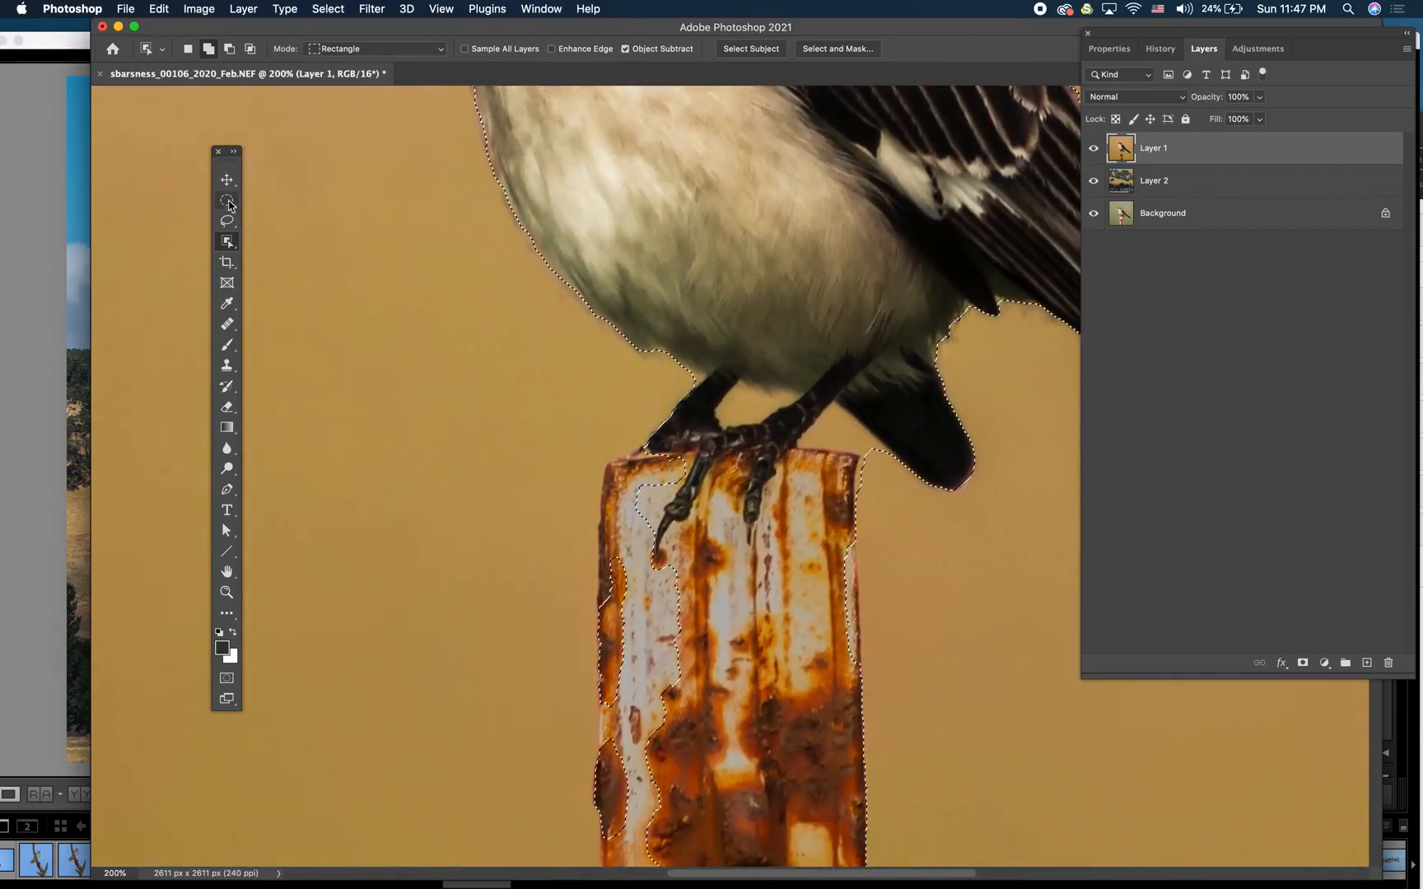
pyautogui.press('l')
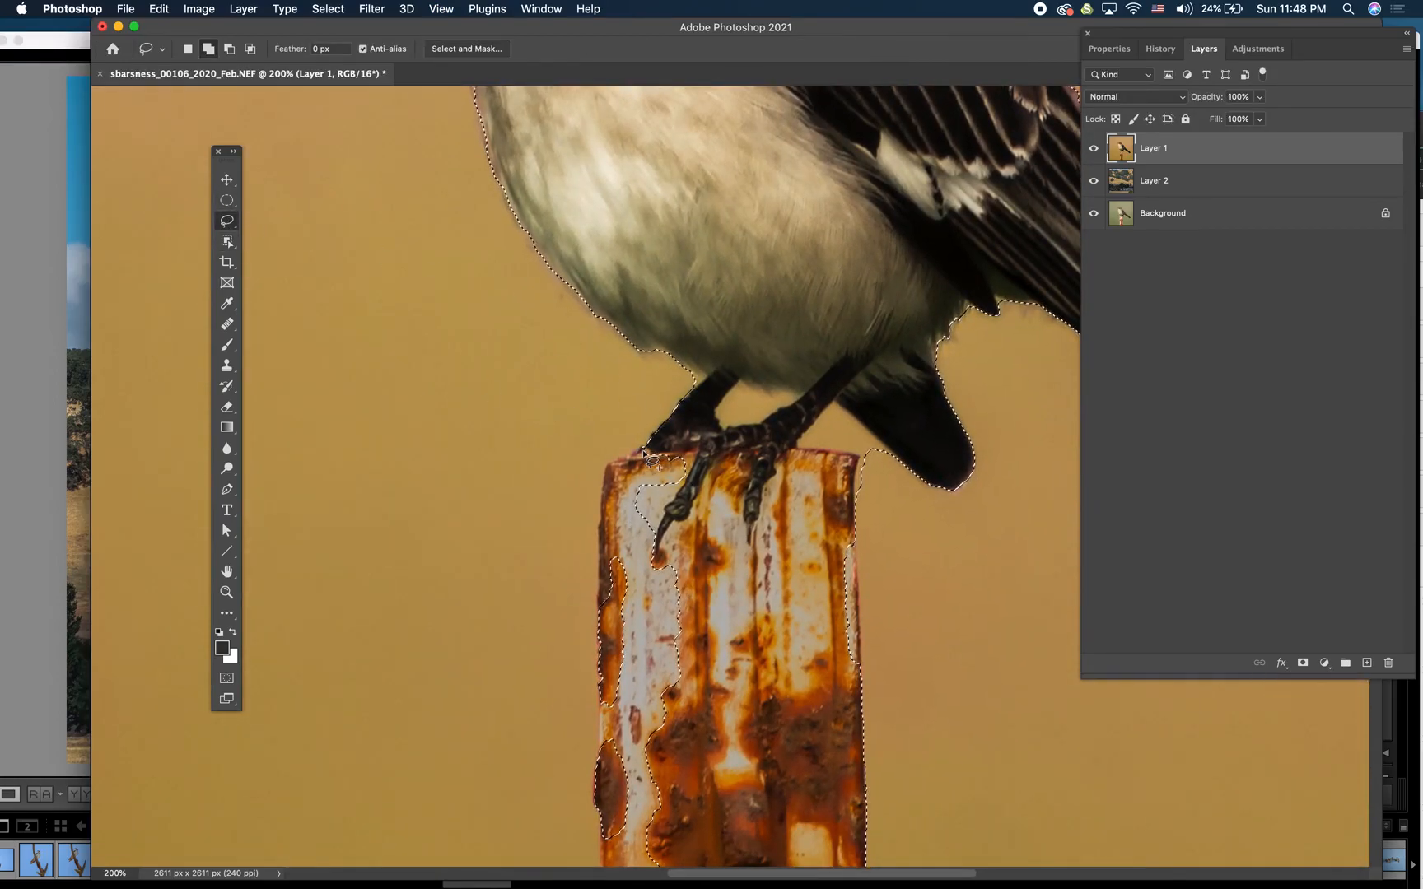
pyautogui.moveTo(642, 452)
pyautogui.mouseDown()
pyautogui.moveTo(608, 484)
pyautogui.moveTo(606, 677)
pyautogui.moveTo(619, 791)
pyautogui.moveTo(666, 846)
pyautogui.moveTo(634, 819)
pyautogui.mouseUp()
pyautogui.scroll(-5, 624, 799)
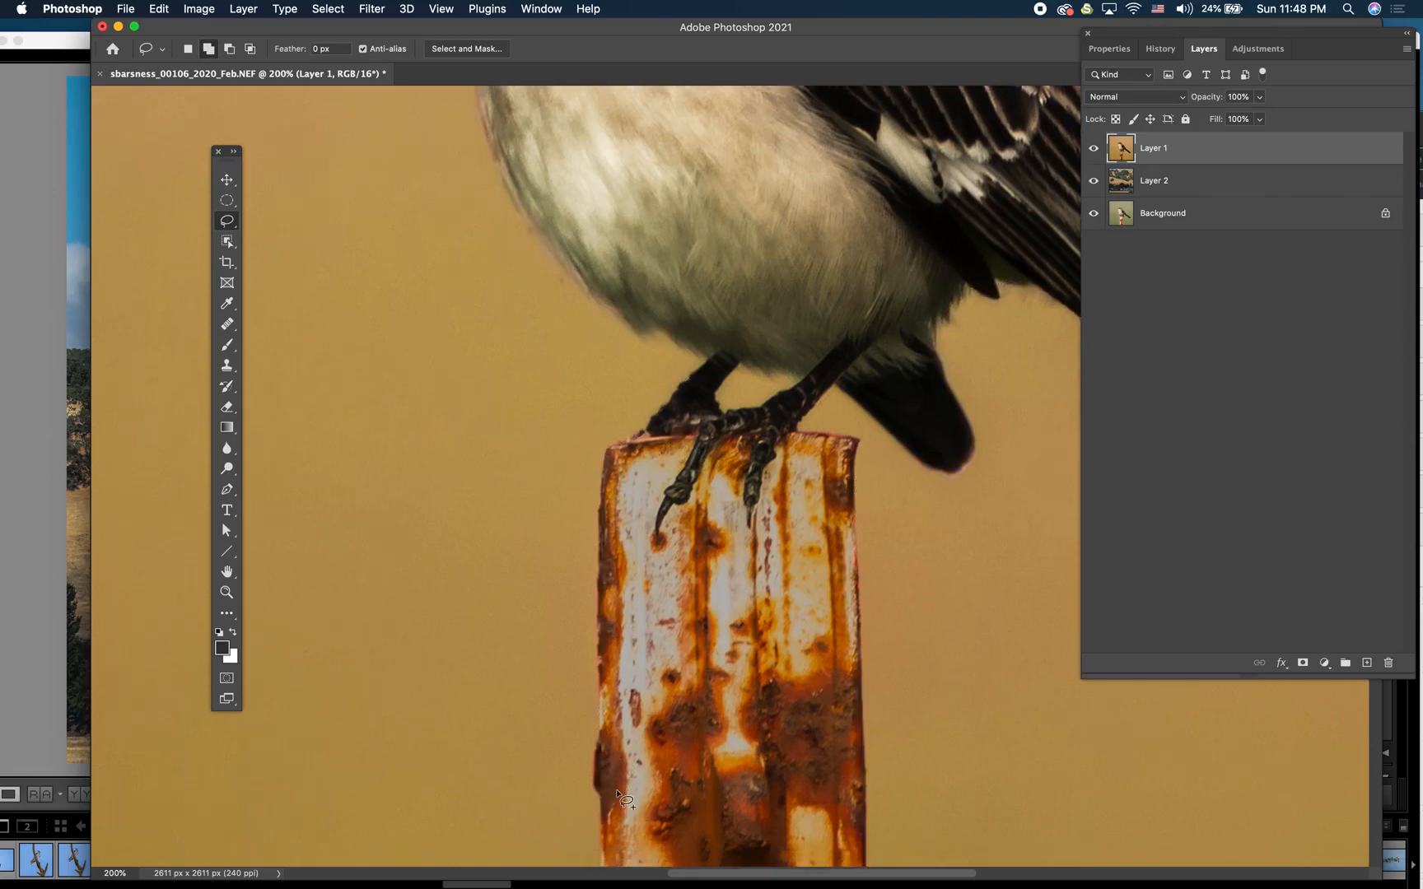
pyautogui.scroll(-4, 632, 632)
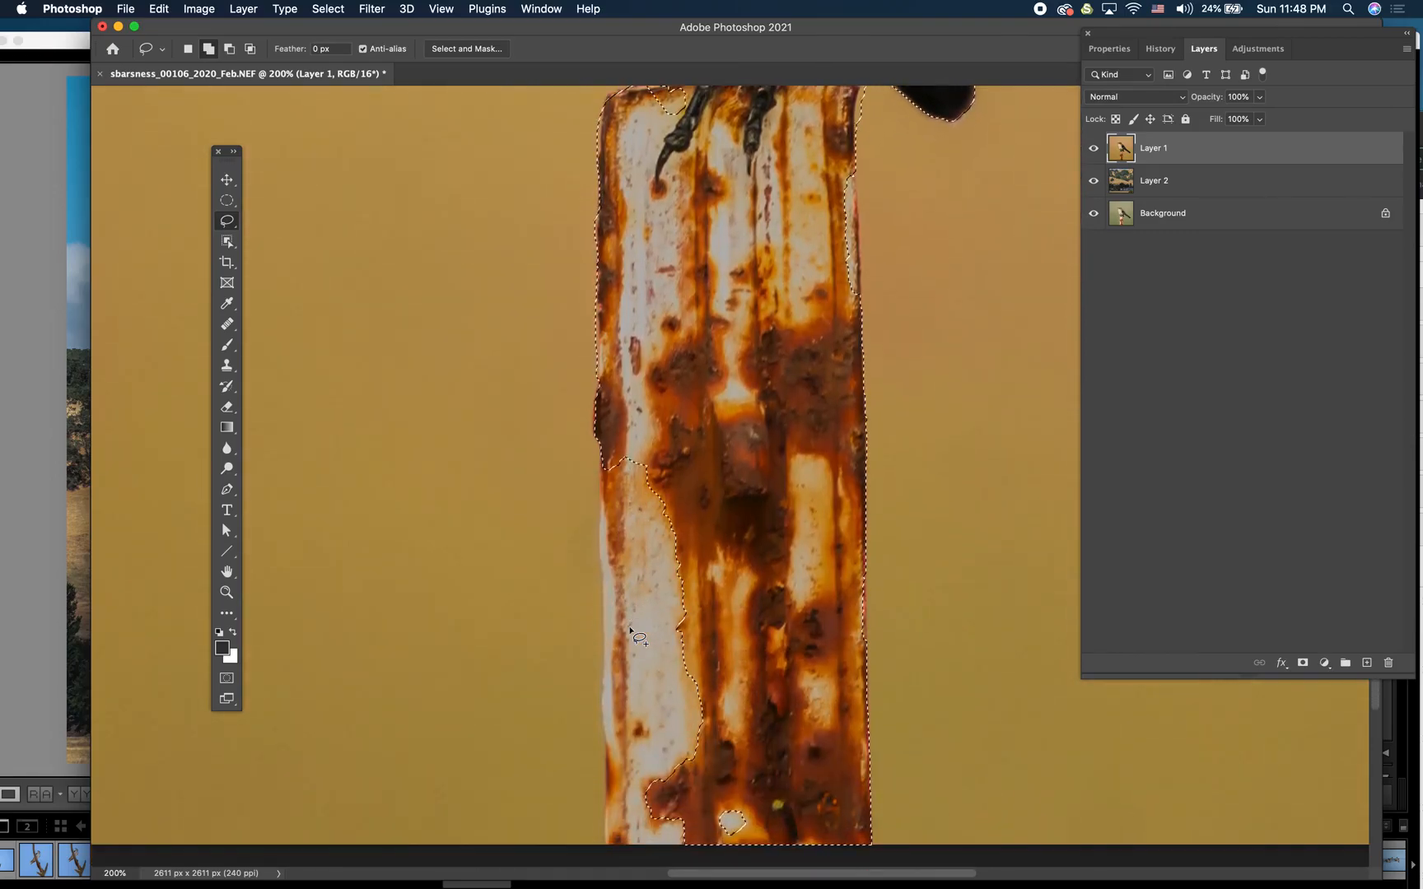
pyautogui.moveTo(604, 454)
pyautogui.mouseDown()
pyautogui.moveTo(610, 868)
pyautogui.moveTo(731, 851)
pyautogui.moveTo(756, 453)
pyautogui.moveTo(669, 368)
pyautogui.mouseUp()
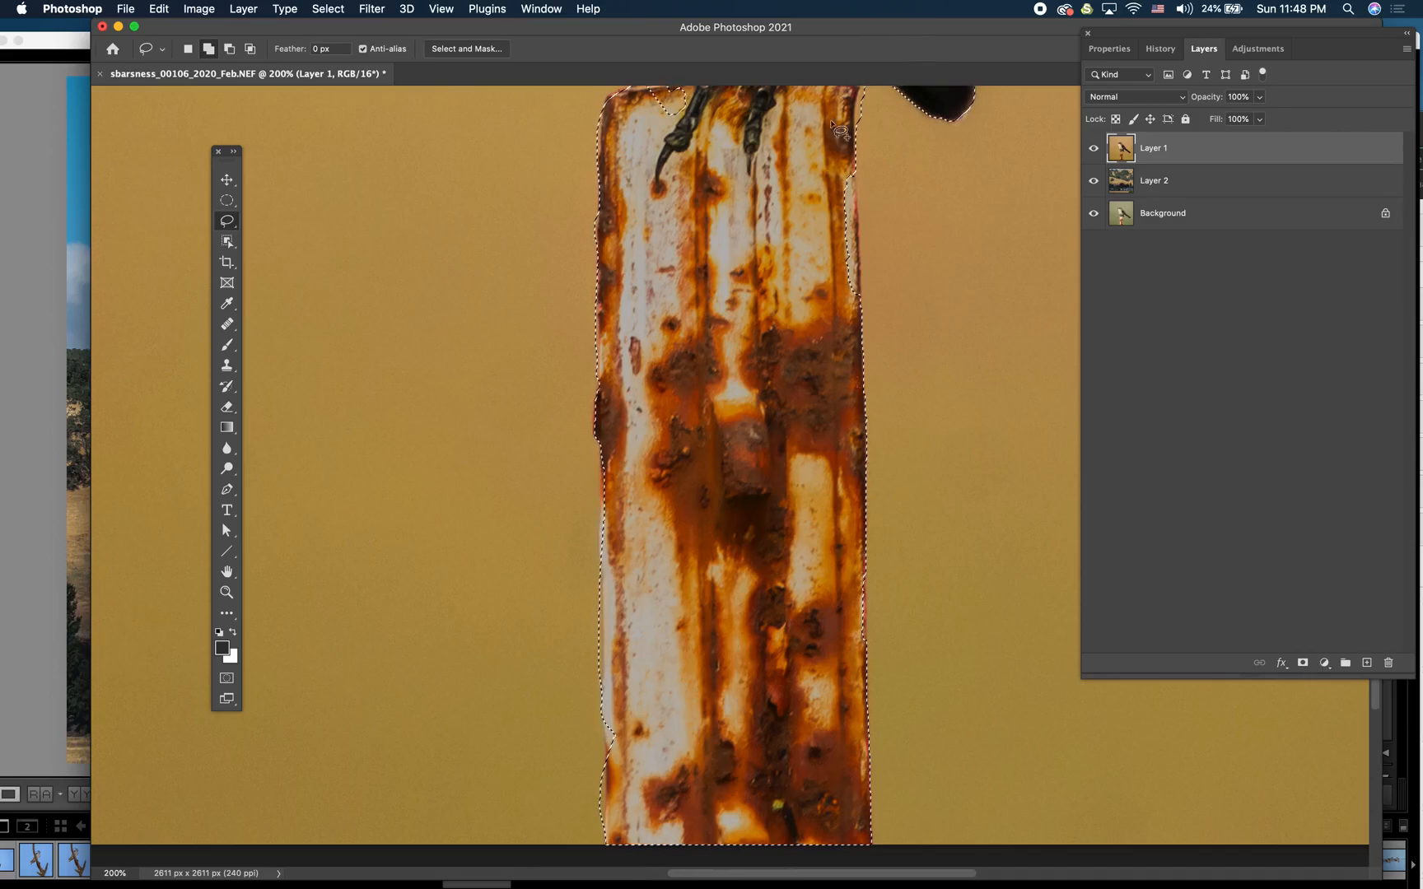
# Add the missed strip on the post's upper right edge and the notch at its top to the selection
pyautogui.moveTo(849, 164)
pyautogui.mouseDown()
pyautogui.moveTo(847, 319)
pyautogui.moveTo(761, 270)
pyautogui.mouseUp()
pyautogui.scroll(1, 791, 197)
pyautogui.scroll(5, 792, 197)
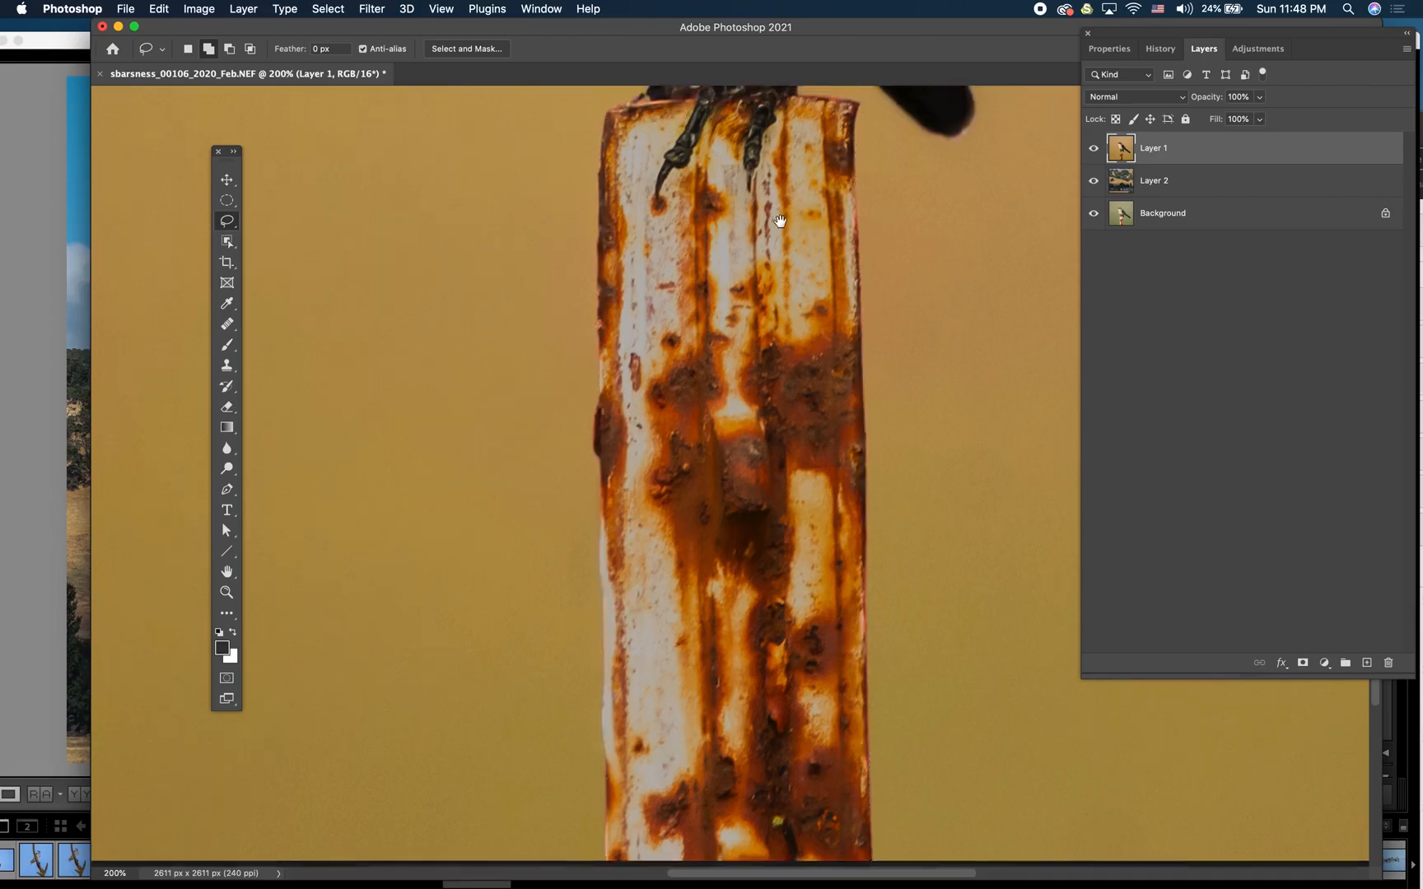
pyautogui.moveTo(659, 216)
pyautogui.mouseDown()
pyautogui.moveTo(648, 257)
pyautogui.moveTo(726, 269)
pyautogui.moveTo(707, 212)
pyautogui.moveTo(662, 218)
pyautogui.mouseUp()
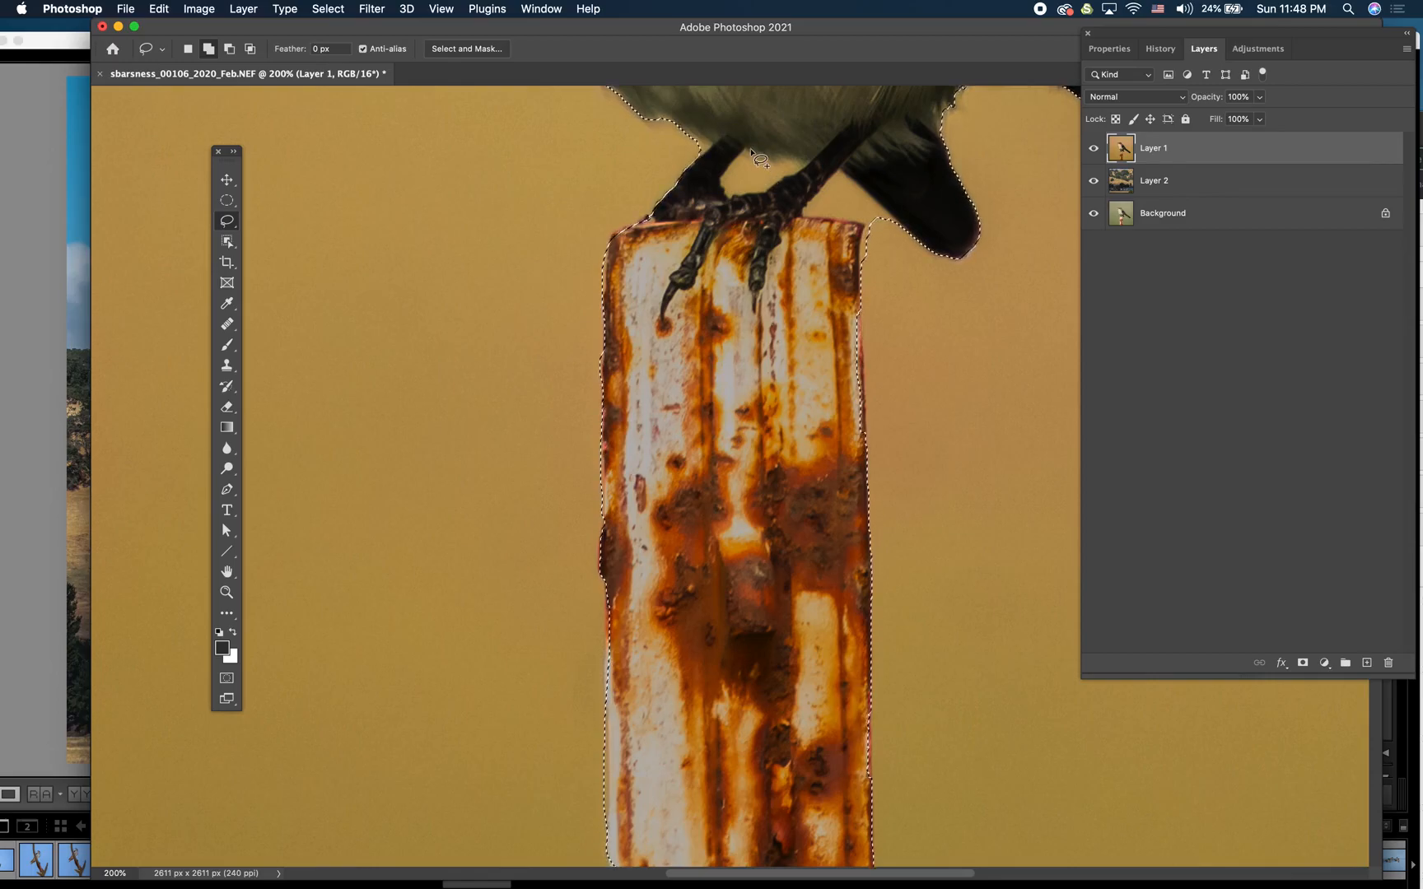
# Subtract the background gaps between the bird's legs and between the post and tail from the selection
pyautogui.press('alt')
pyautogui.moveTo(751, 153)
pyautogui.mouseDown()
pyautogui.moveTo(736, 187)
pyautogui.moveTo(789, 163)
pyautogui.mouseUp()
pyautogui.moveTo(892, 218)
pyautogui.mouseDown()
pyautogui.moveTo(841, 175)
pyautogui.moveTo(808, 219)
pyautogui.moveTo(867, 223)
pyautogui.moveTo(869, 258)
pyautogui.moveTo(932, 252)
pyautogui.mouseUp()
# Expand the bird and post selection by 5 pixels
pyautogui.click(327, 10)
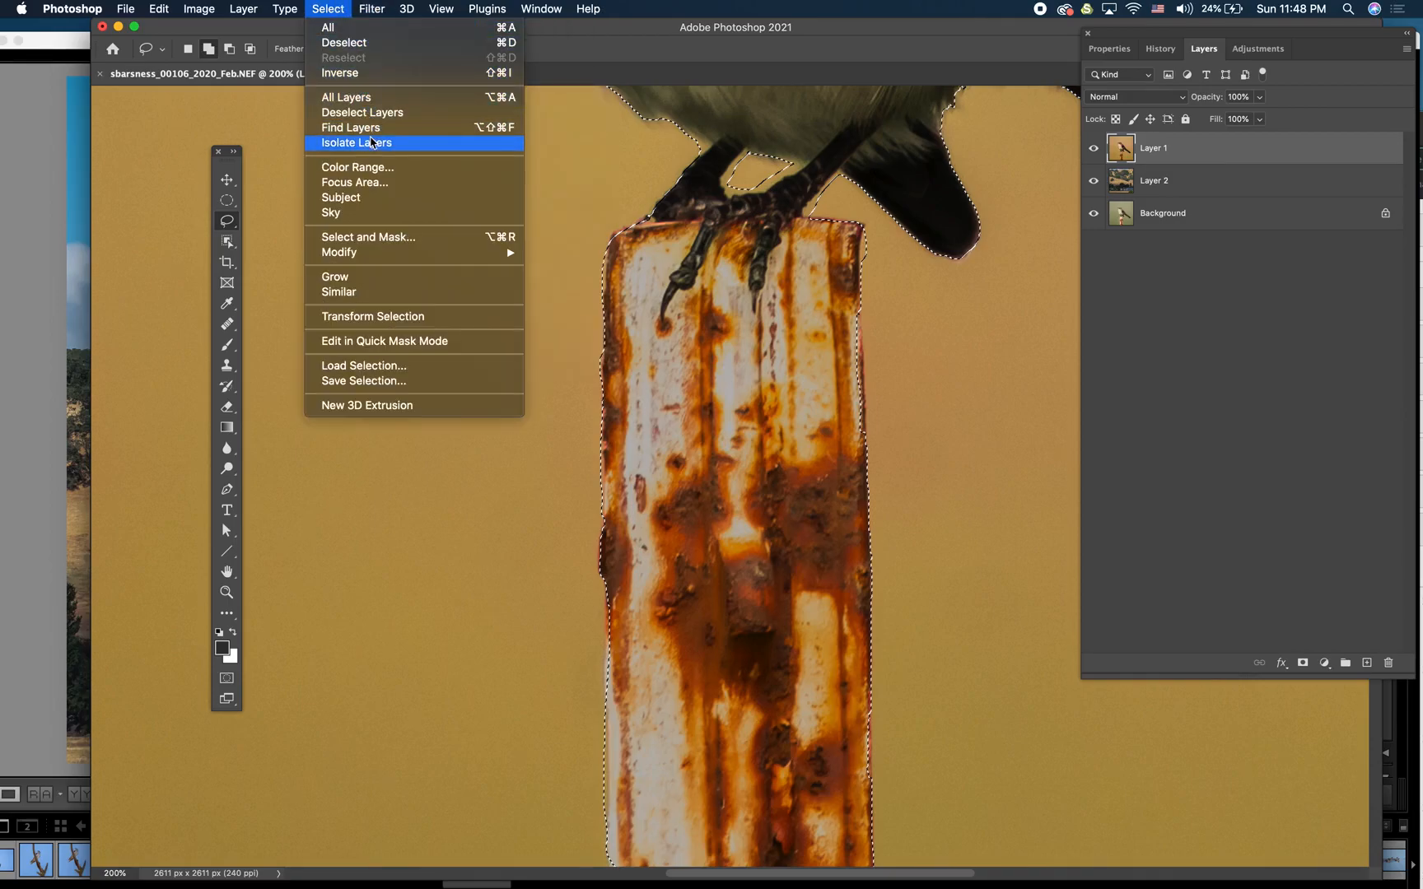
pyautogui.moveTo(380, 253)
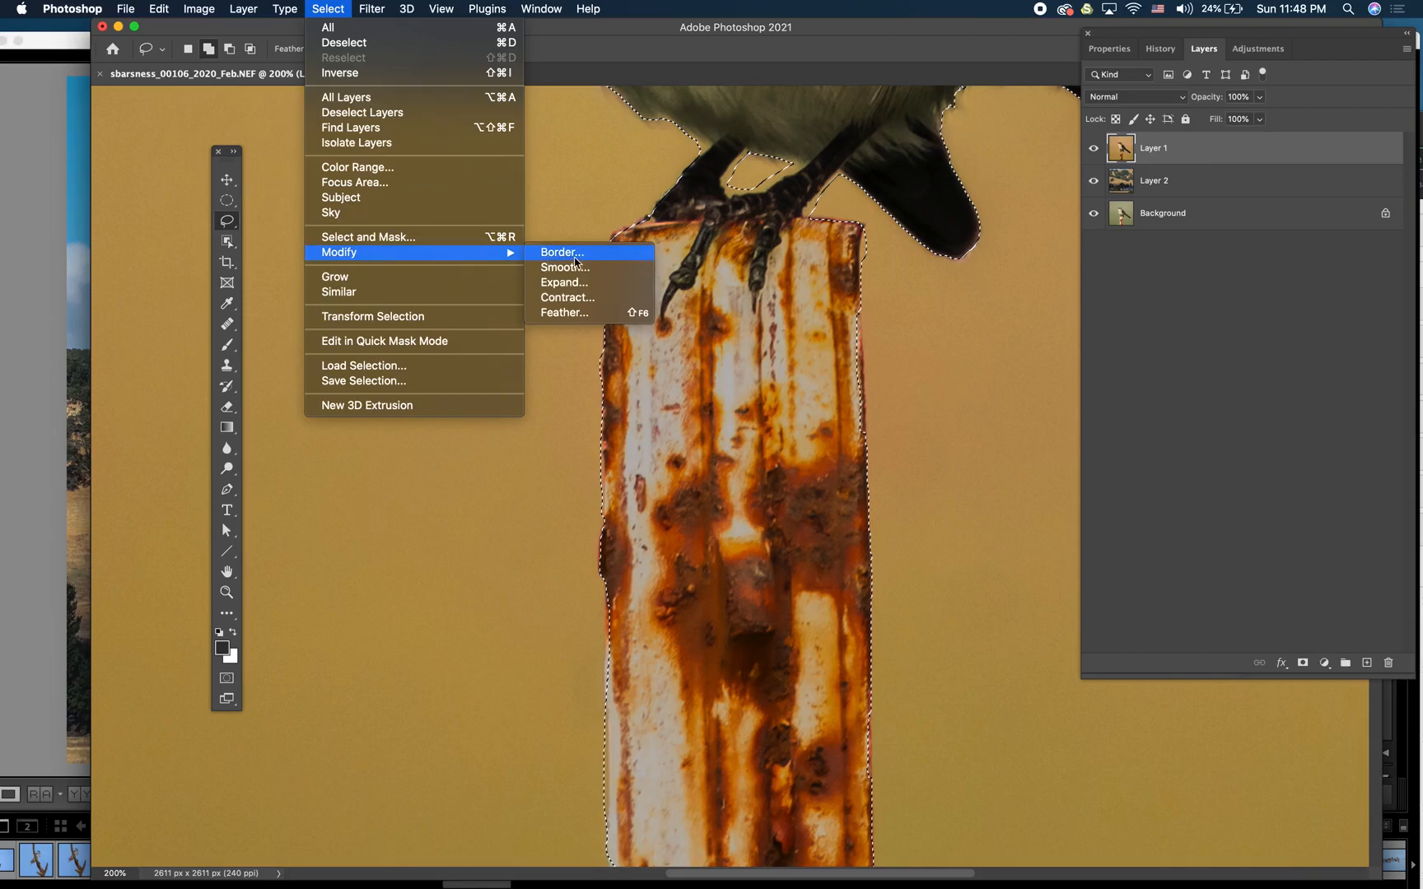
pyautogui.click(568, 284)
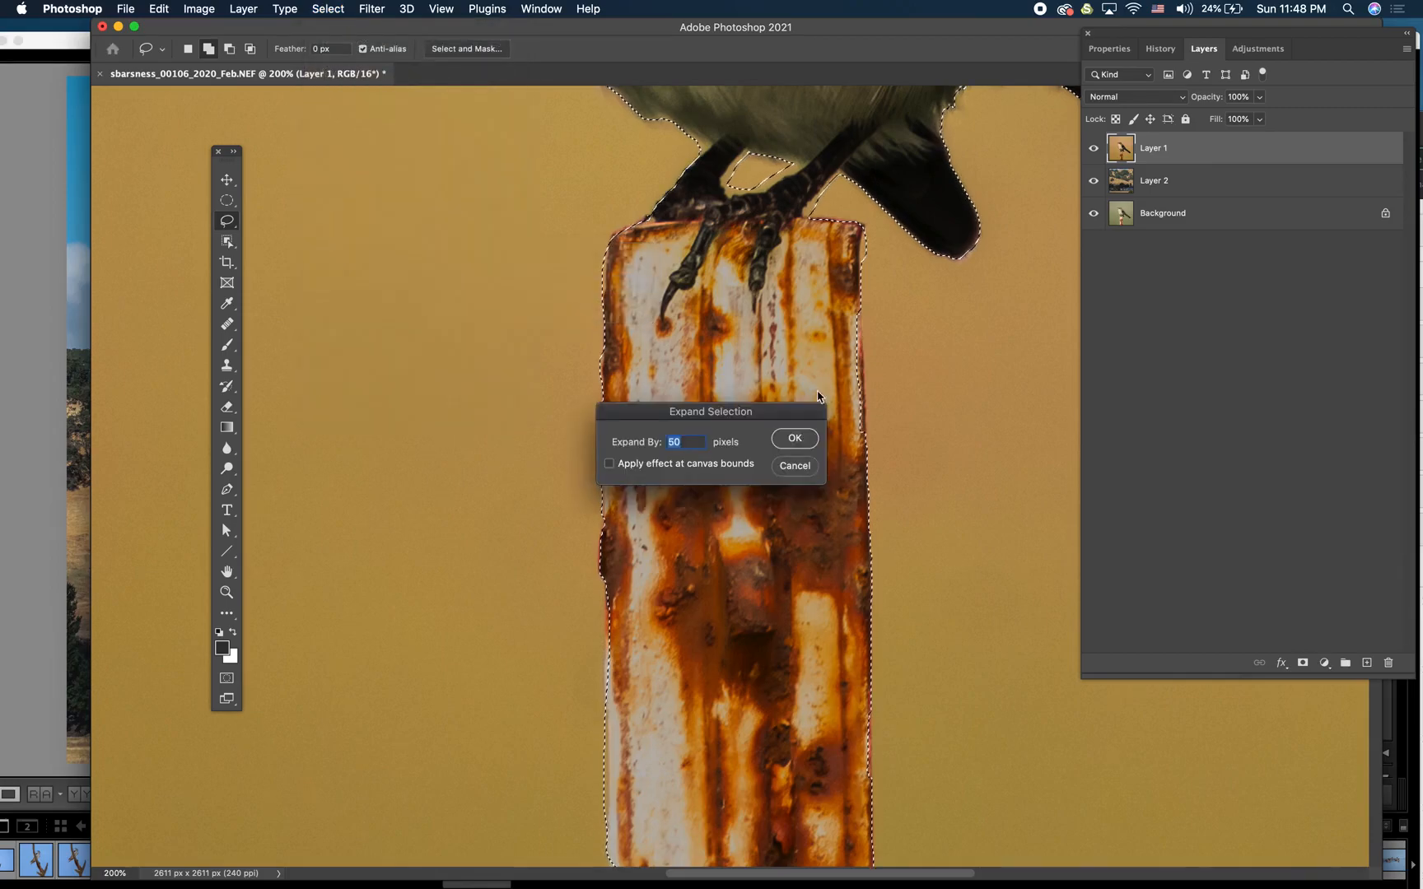
pyautogui.write('5')
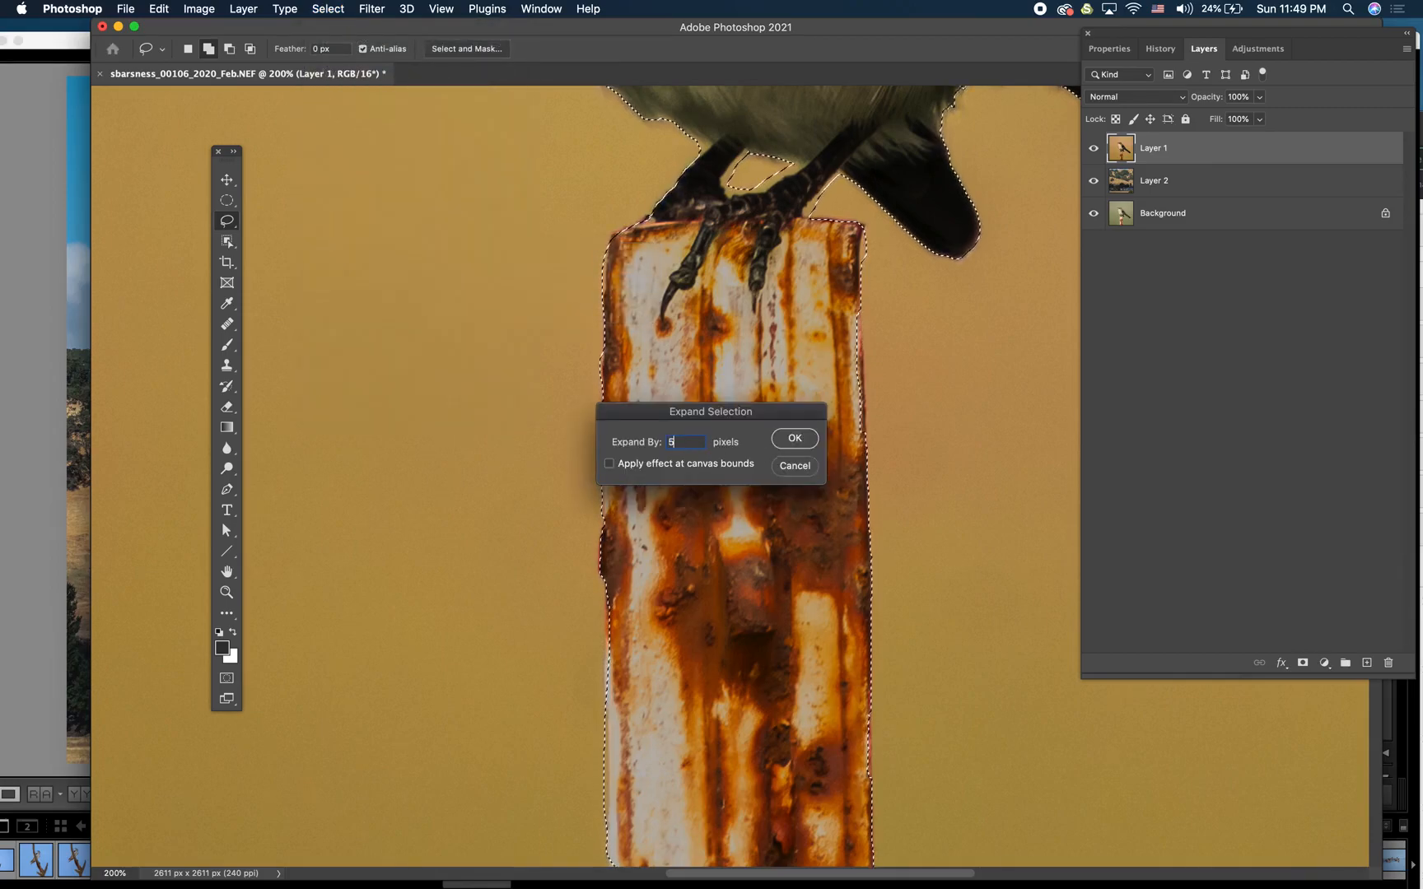
pyautogui.click(795, 439)
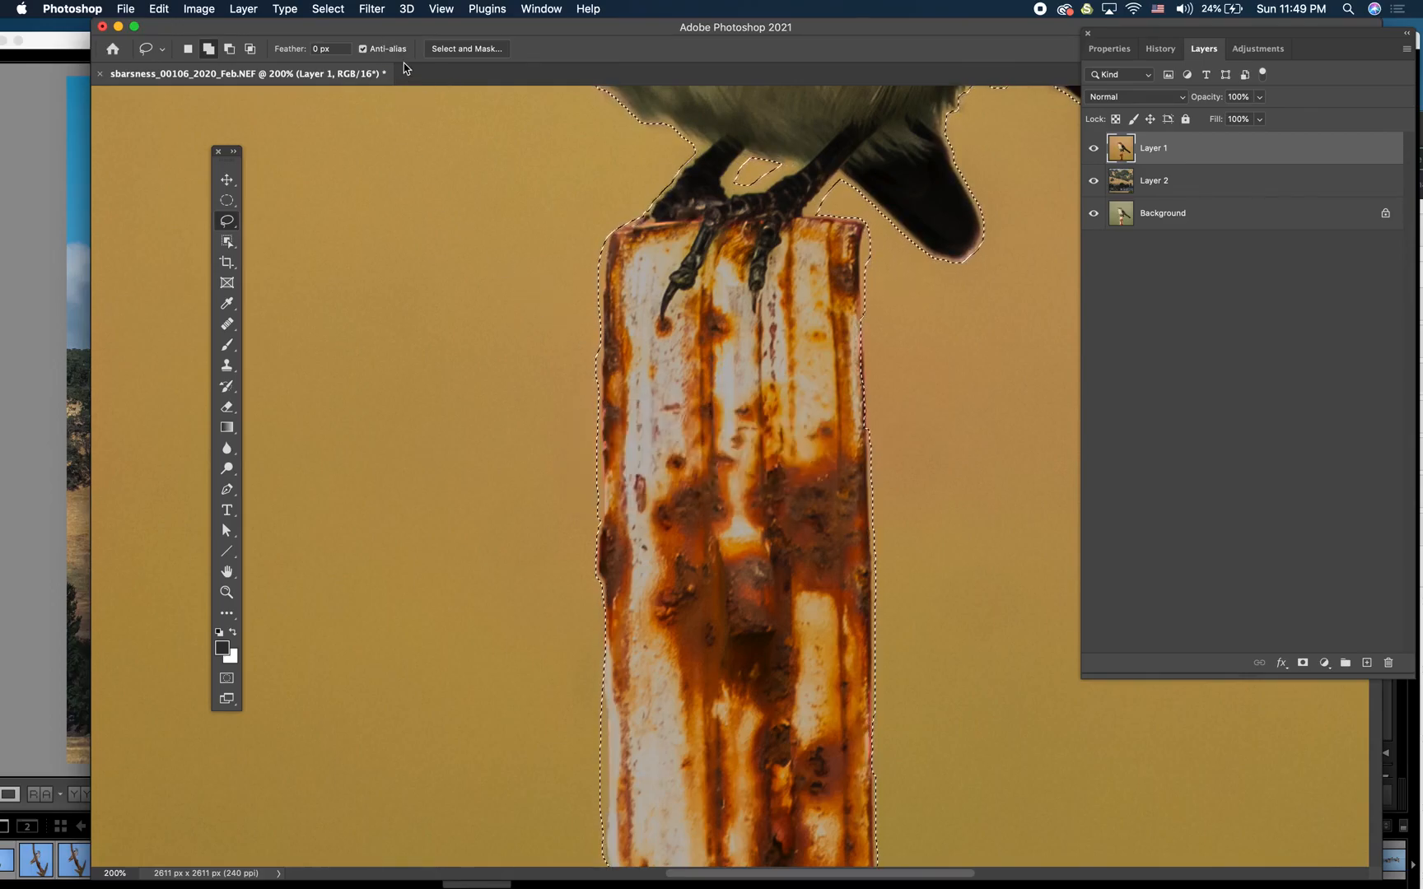
# Feather the edges of the expanded bird and post selection
pyautogui.click(328, 9)
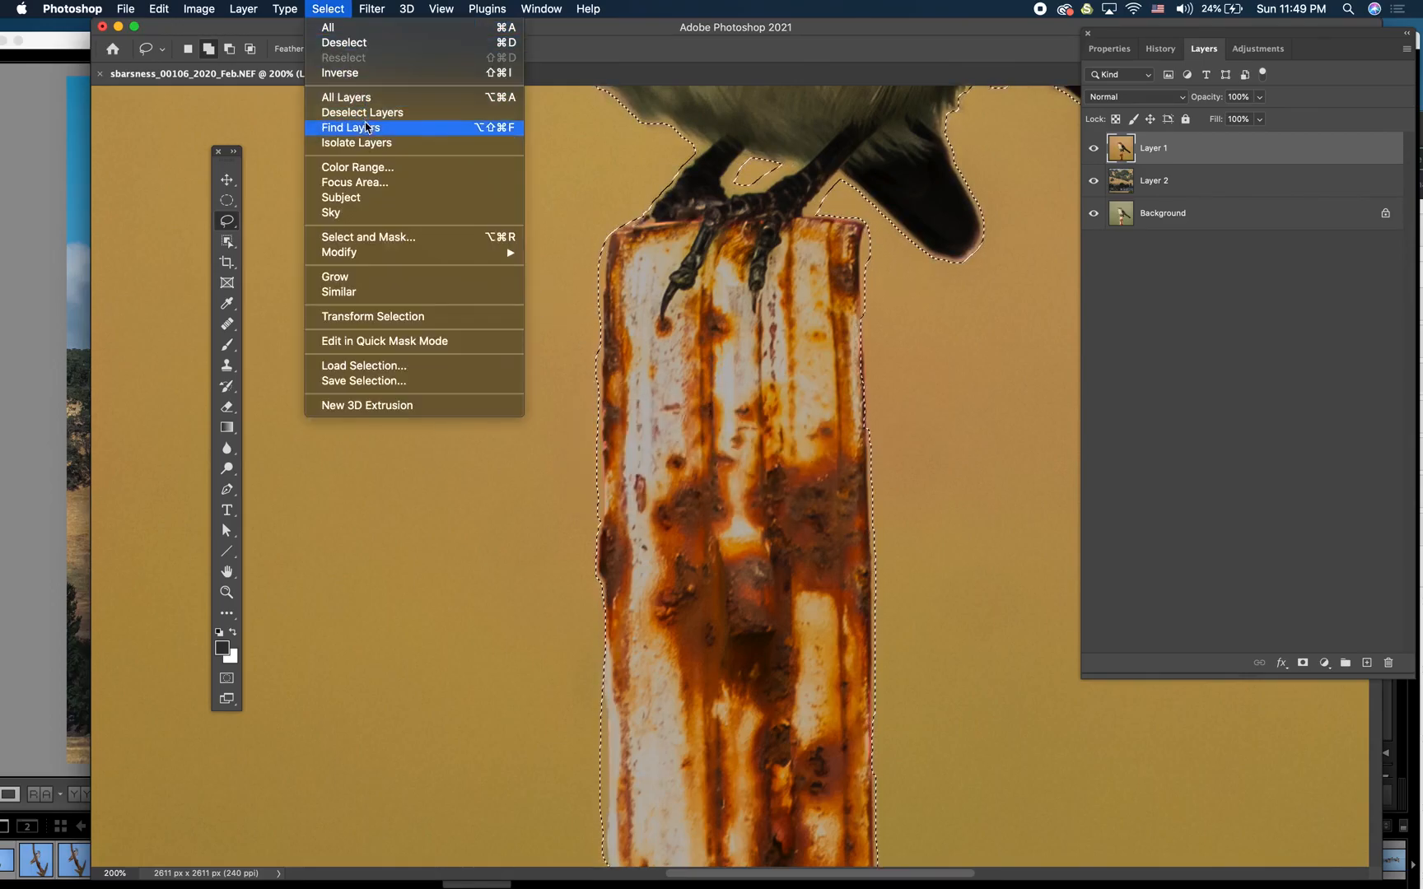
pyautogui.moveTo(407, 253)
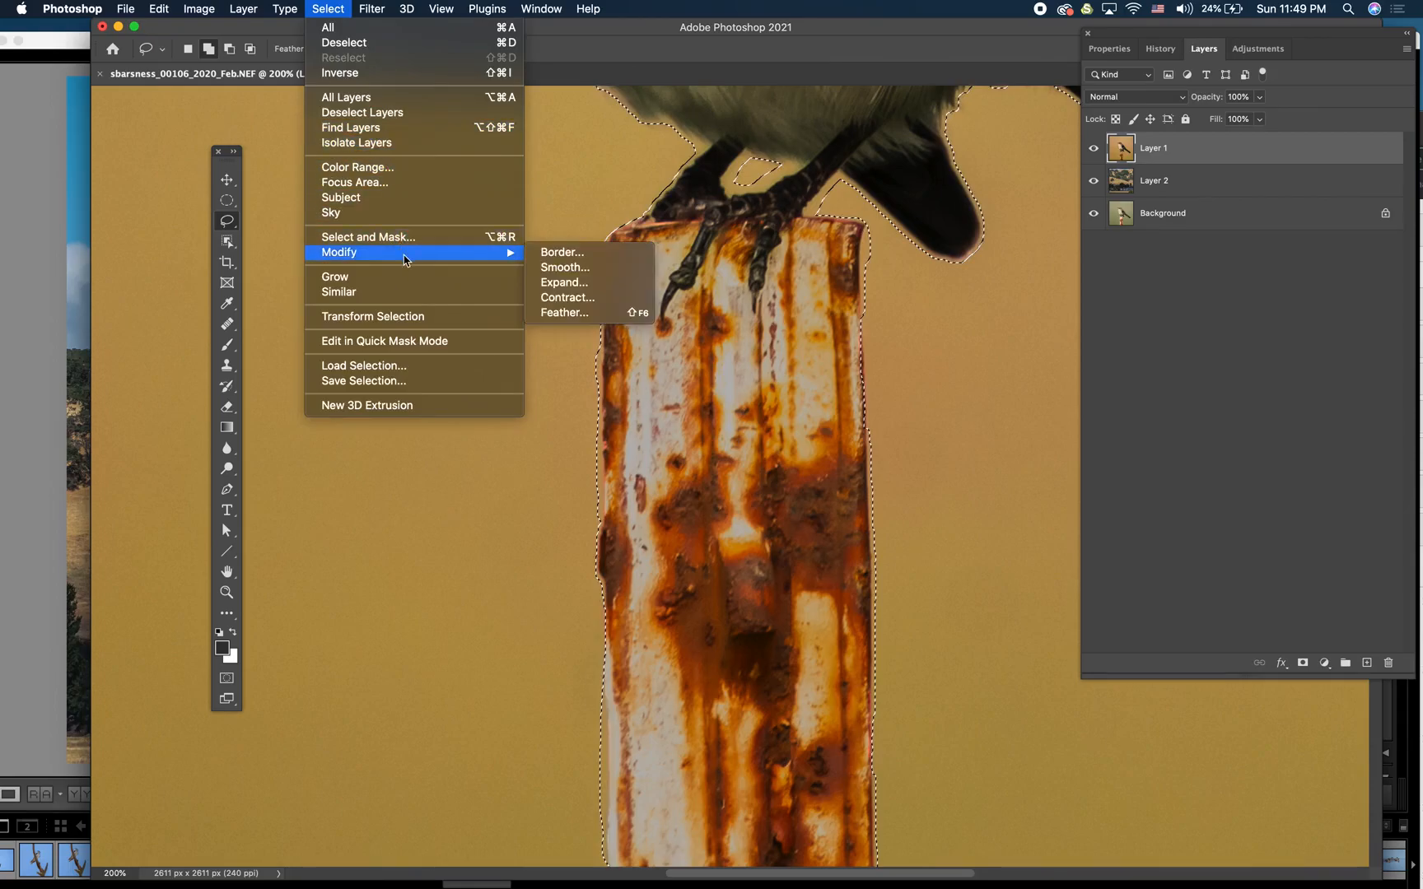
pyautogui.click(604, 313)
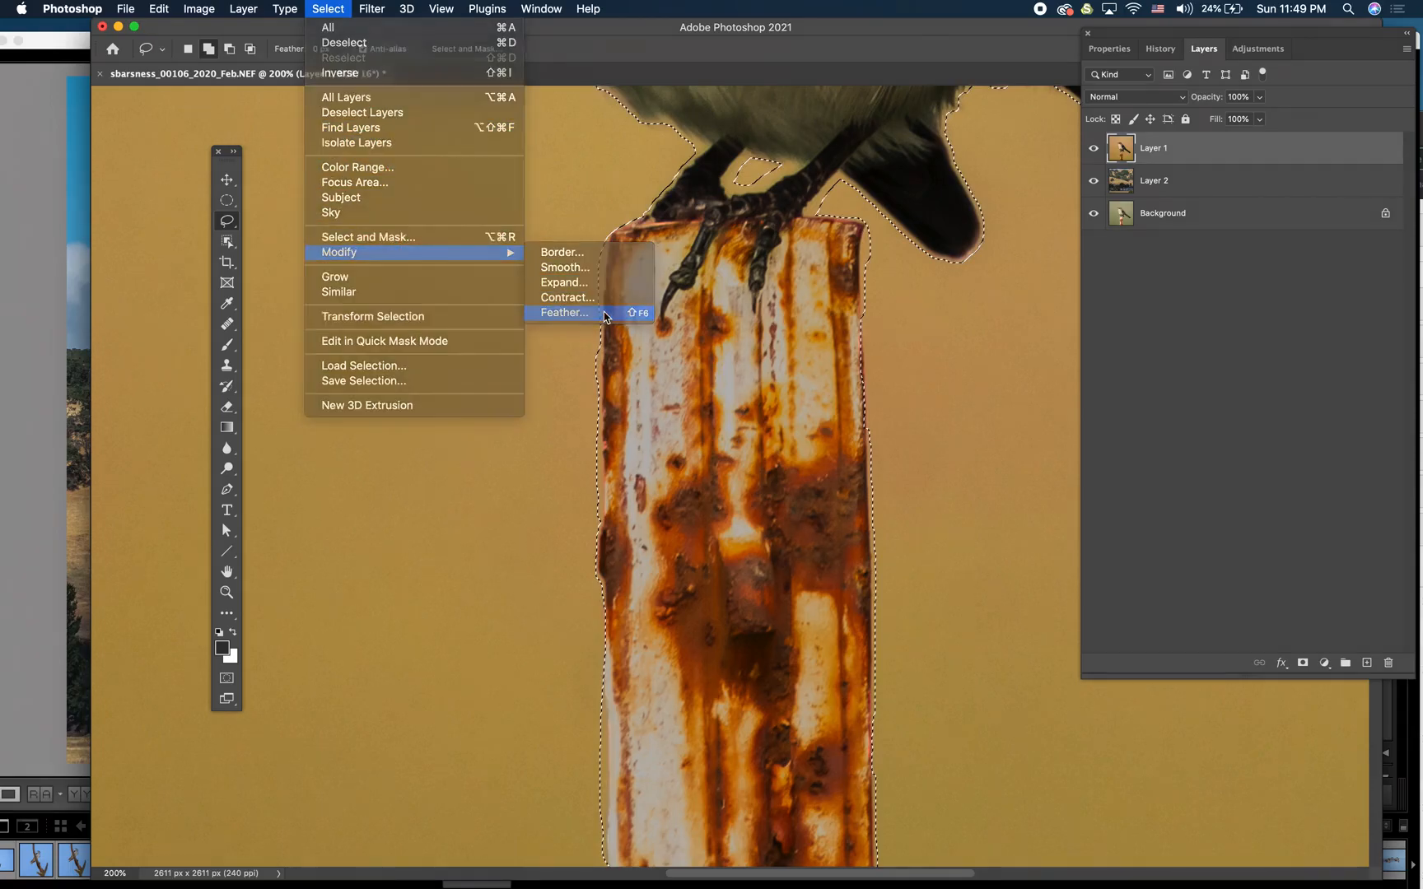
pyautogui.click(988, 153)
# Invert the selection and cut the surrounding background out of Layer 1
pyautogui.click(322, 10)
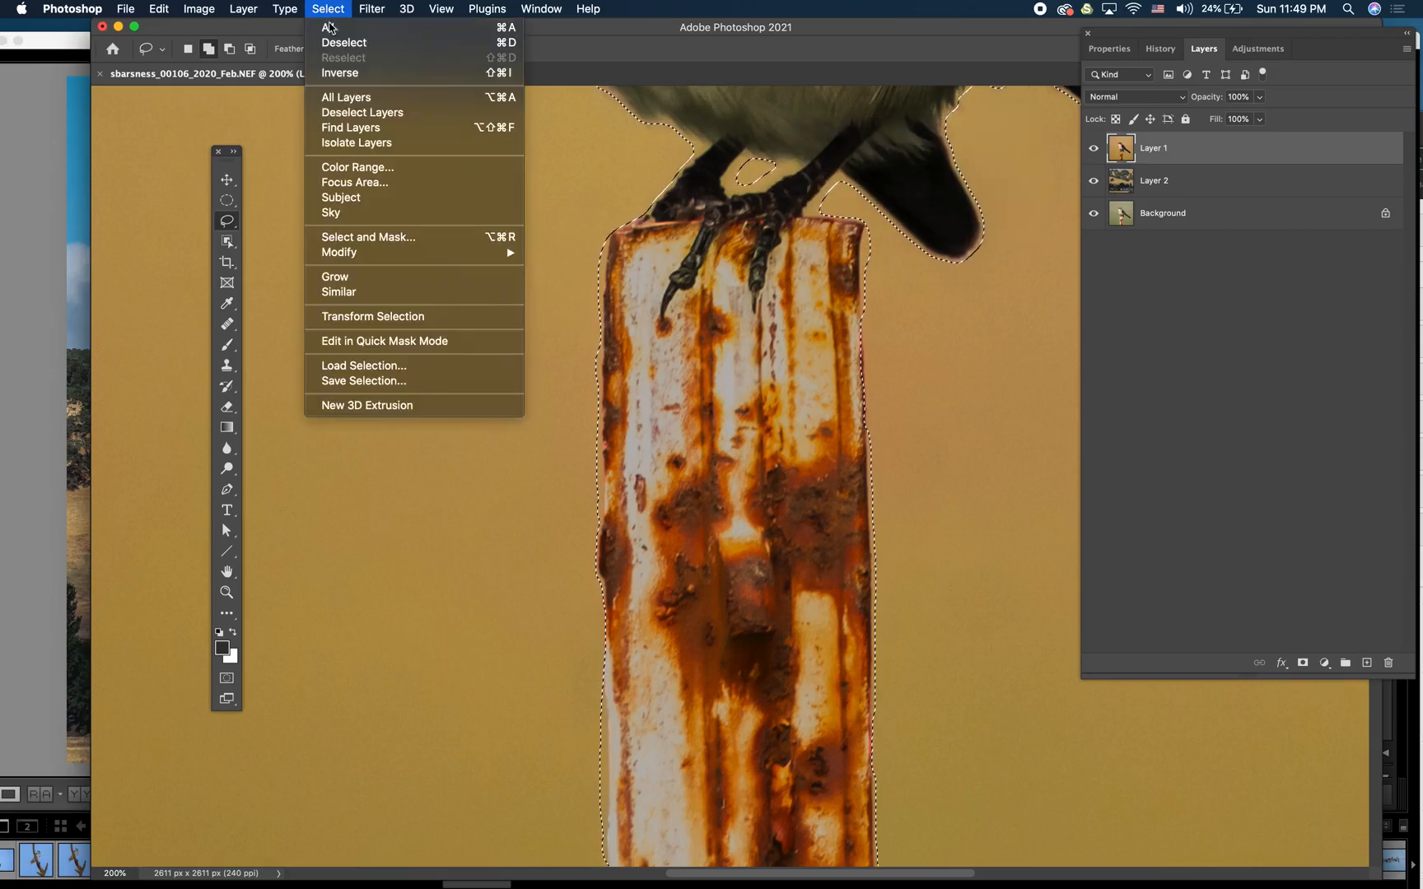
pyautogui.click(342, 79)
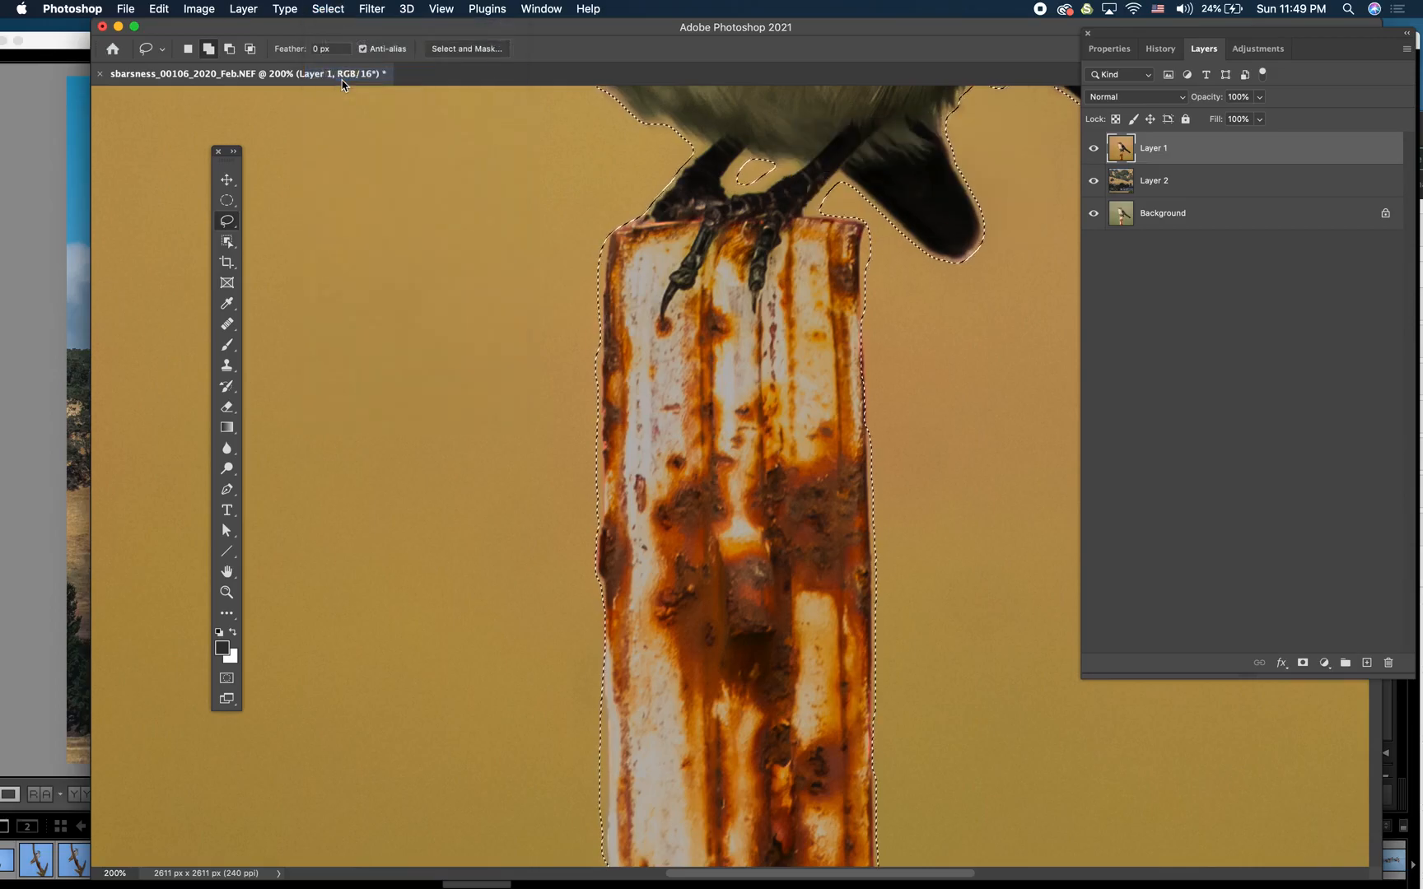
pyautogui.press('super+0')
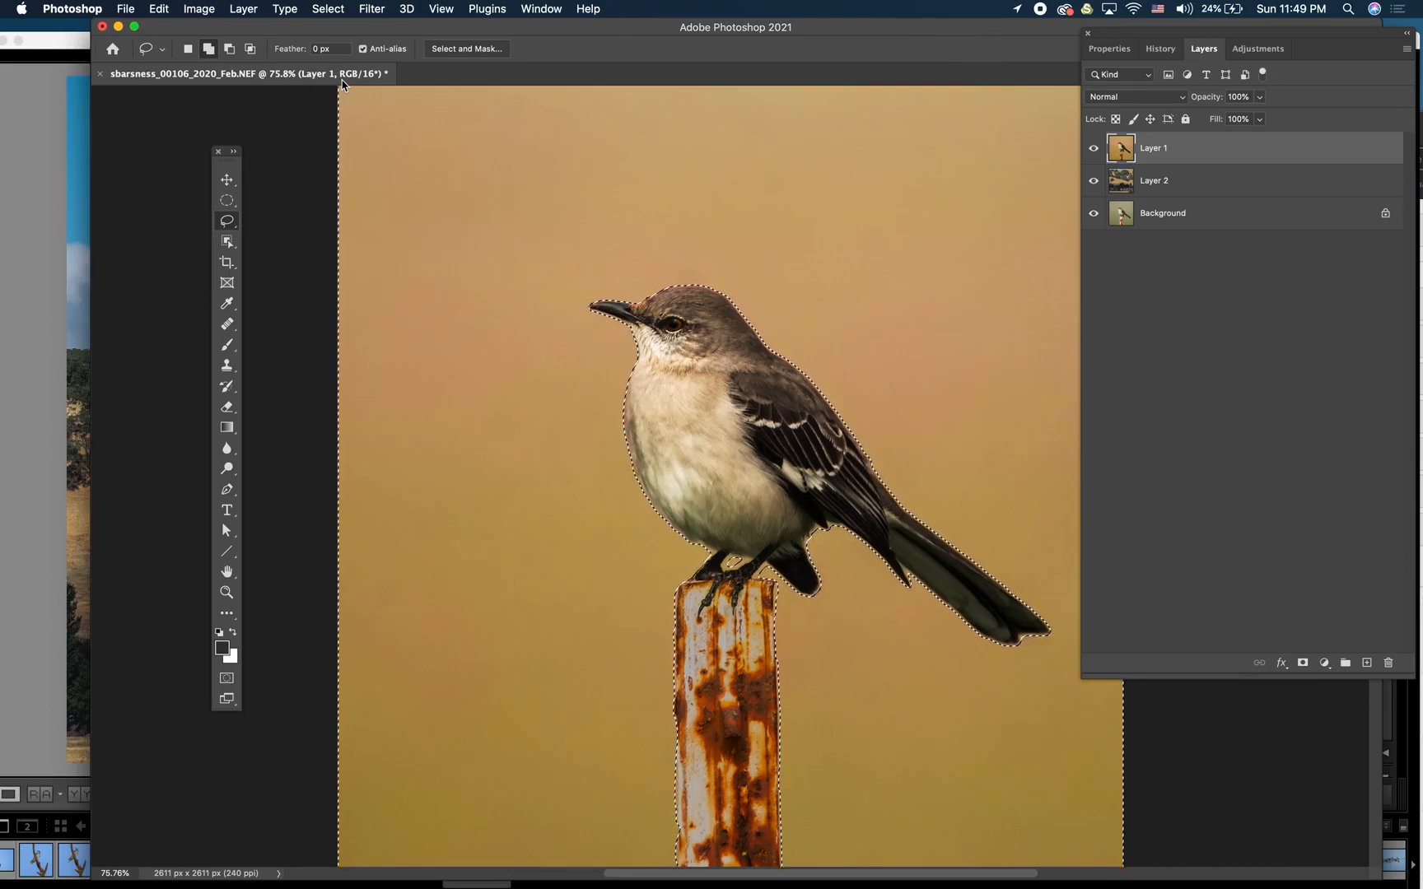
pyautogui.press('super+x')
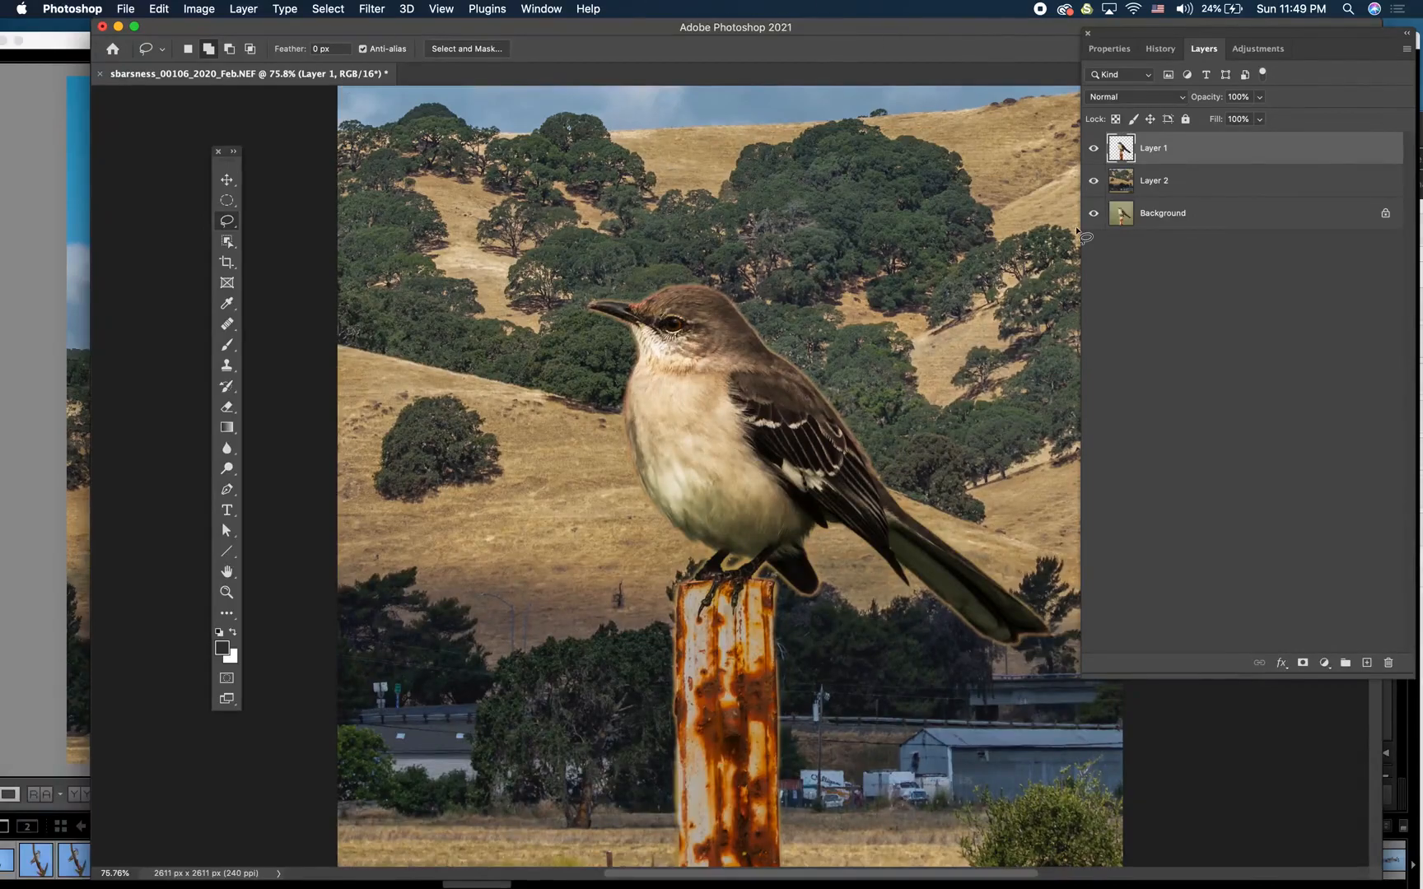
# Hide the Background layer and create a Solid Color fill layer named Color Fill 1 directly above it
pyautogui.click(1087, 186)
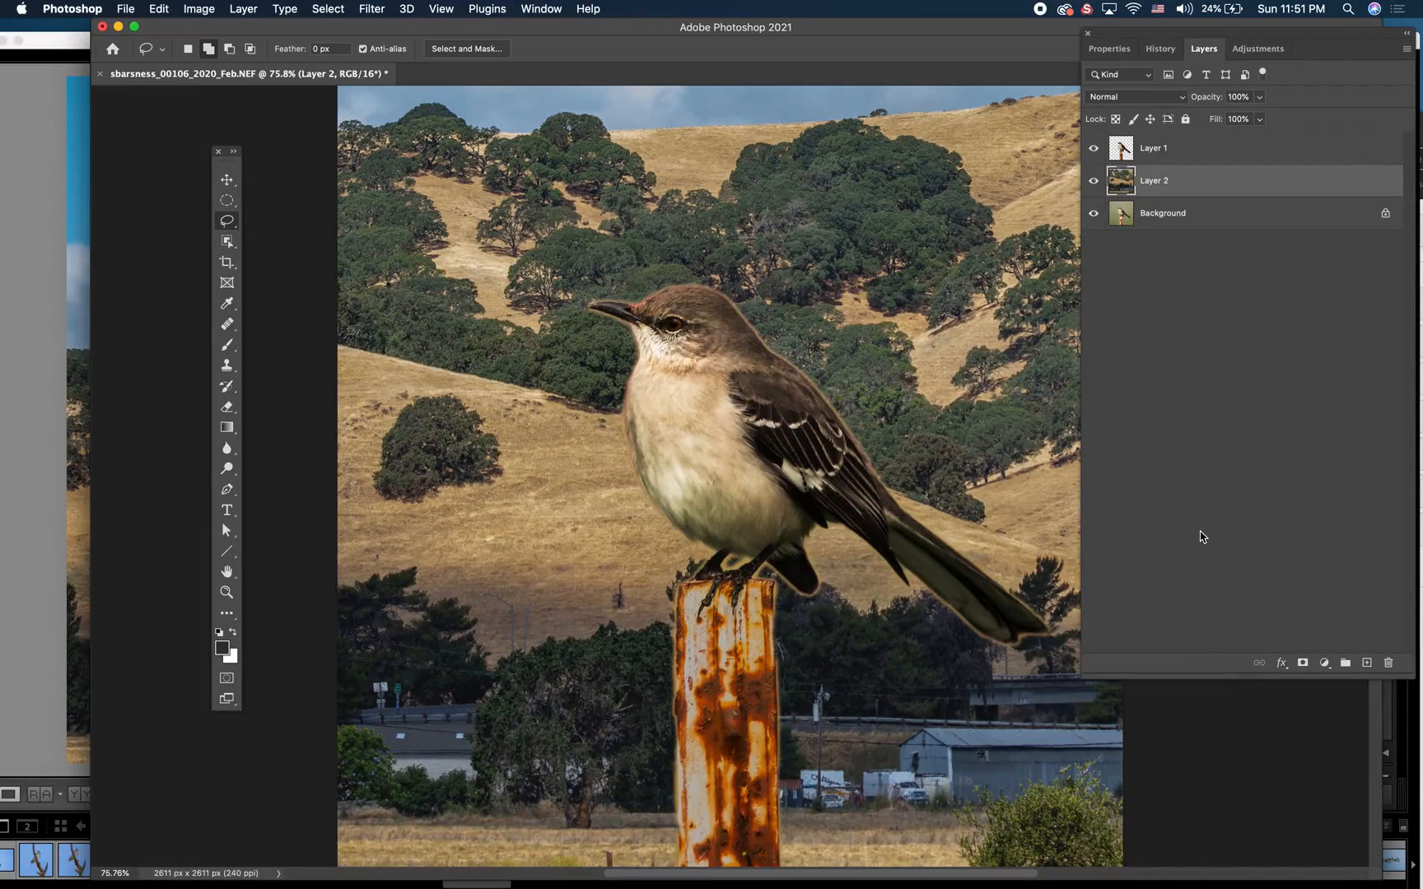
pyautogui.click(1093, 215)
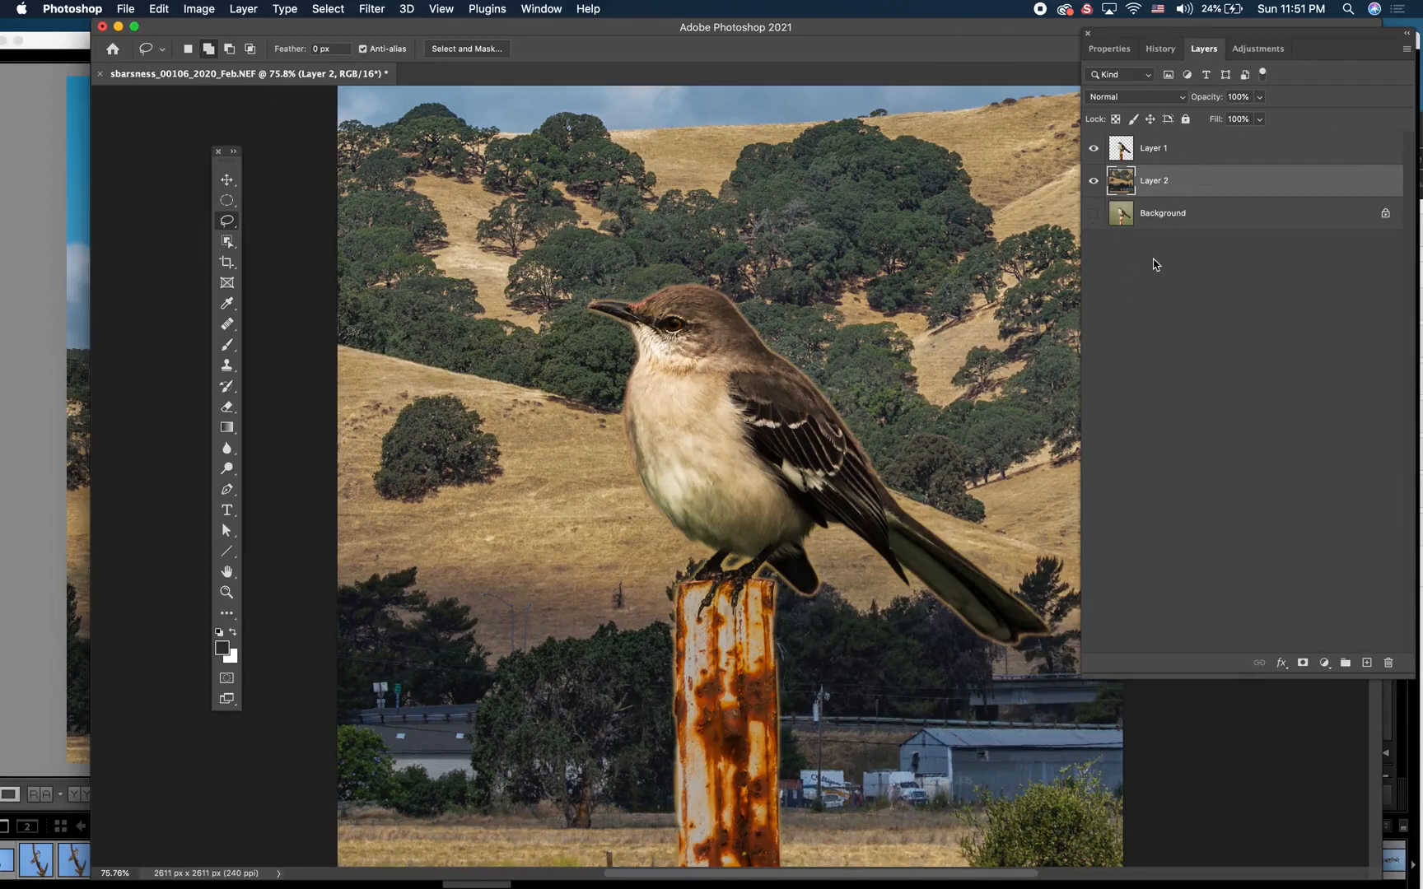
pyautogui.click(1224, 225)
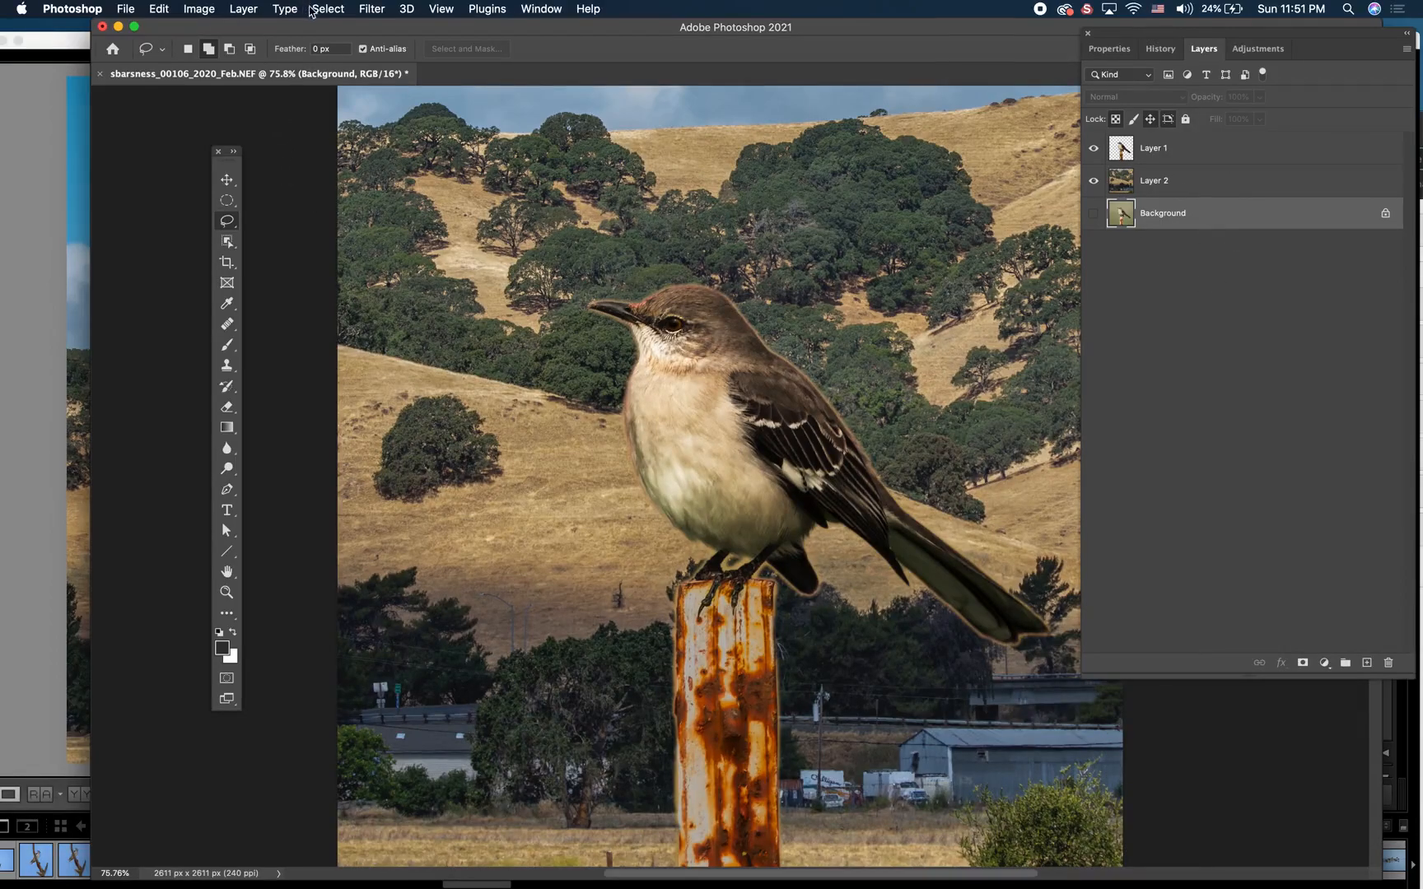
pyautogui.click(241, 11)
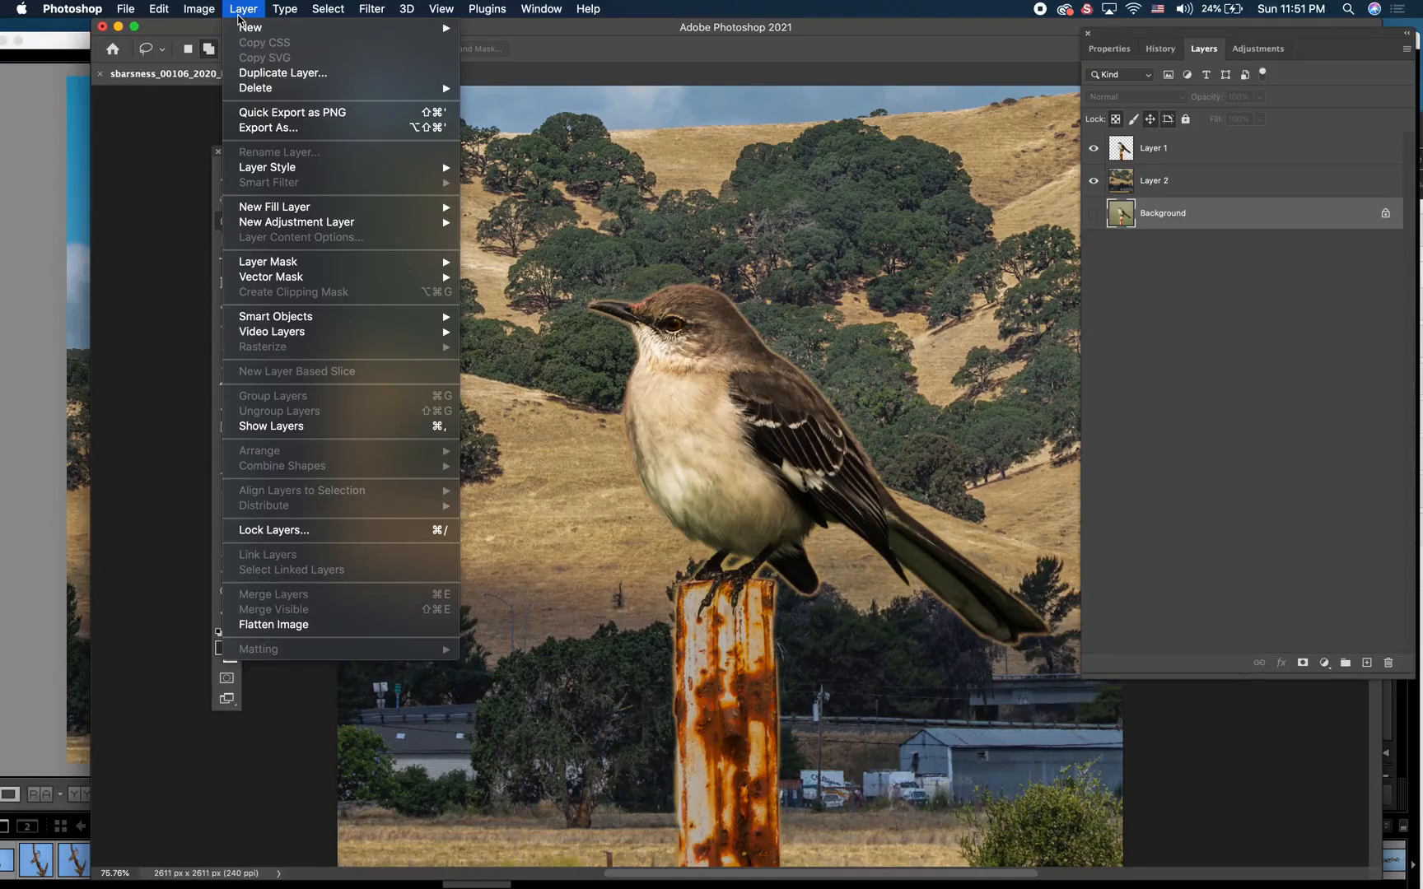
pyautogui.moveTo(290, 207)
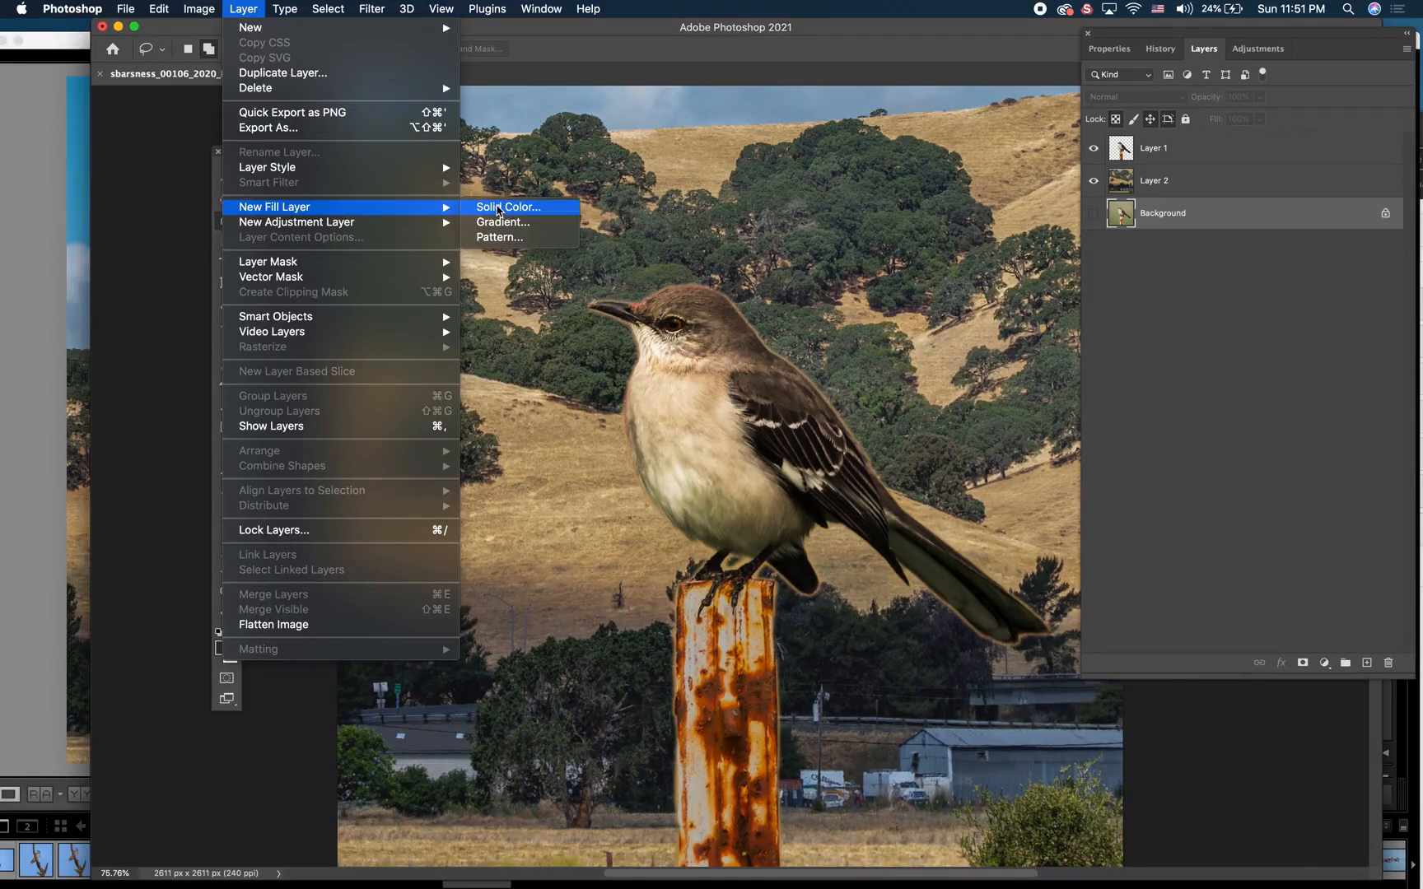
pyautogui.click(498, 211)
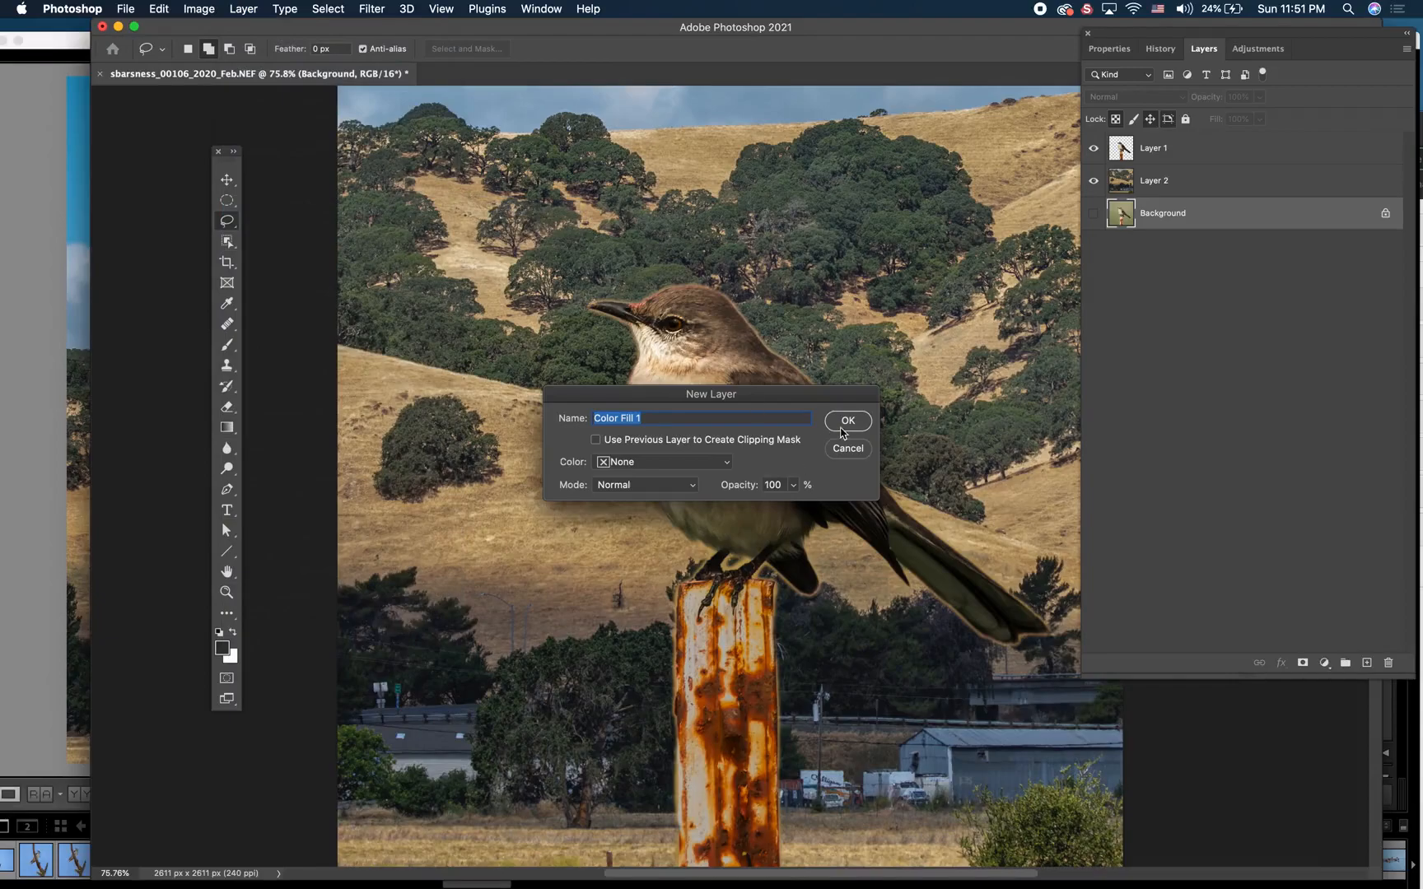
pyautogui.click(848, 421)
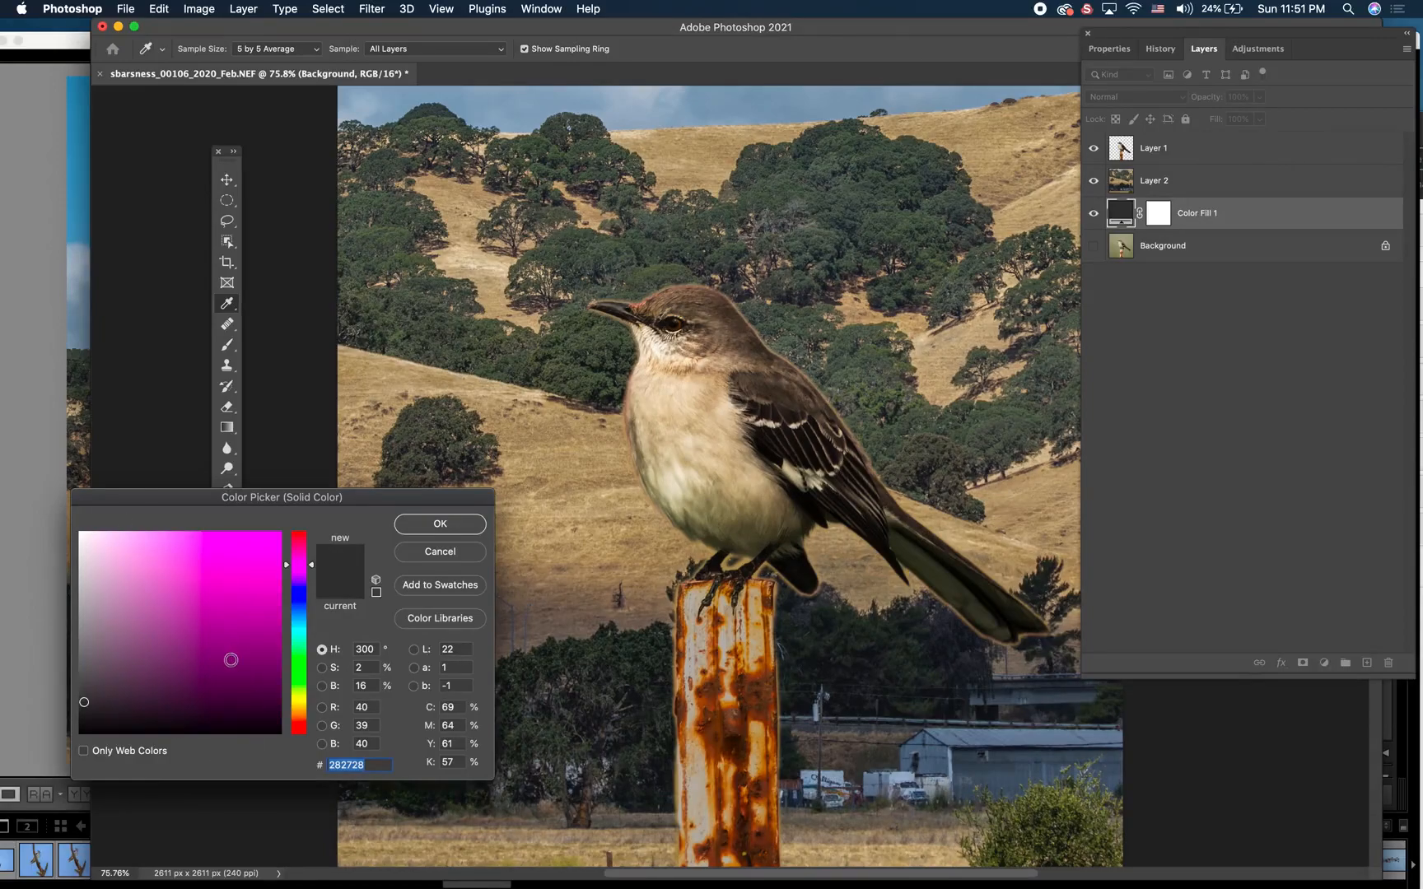
# Set the fill layer's color to the medium blue 384682
pyautogui.click(298, 665)
pyautogui.click(300, 606)
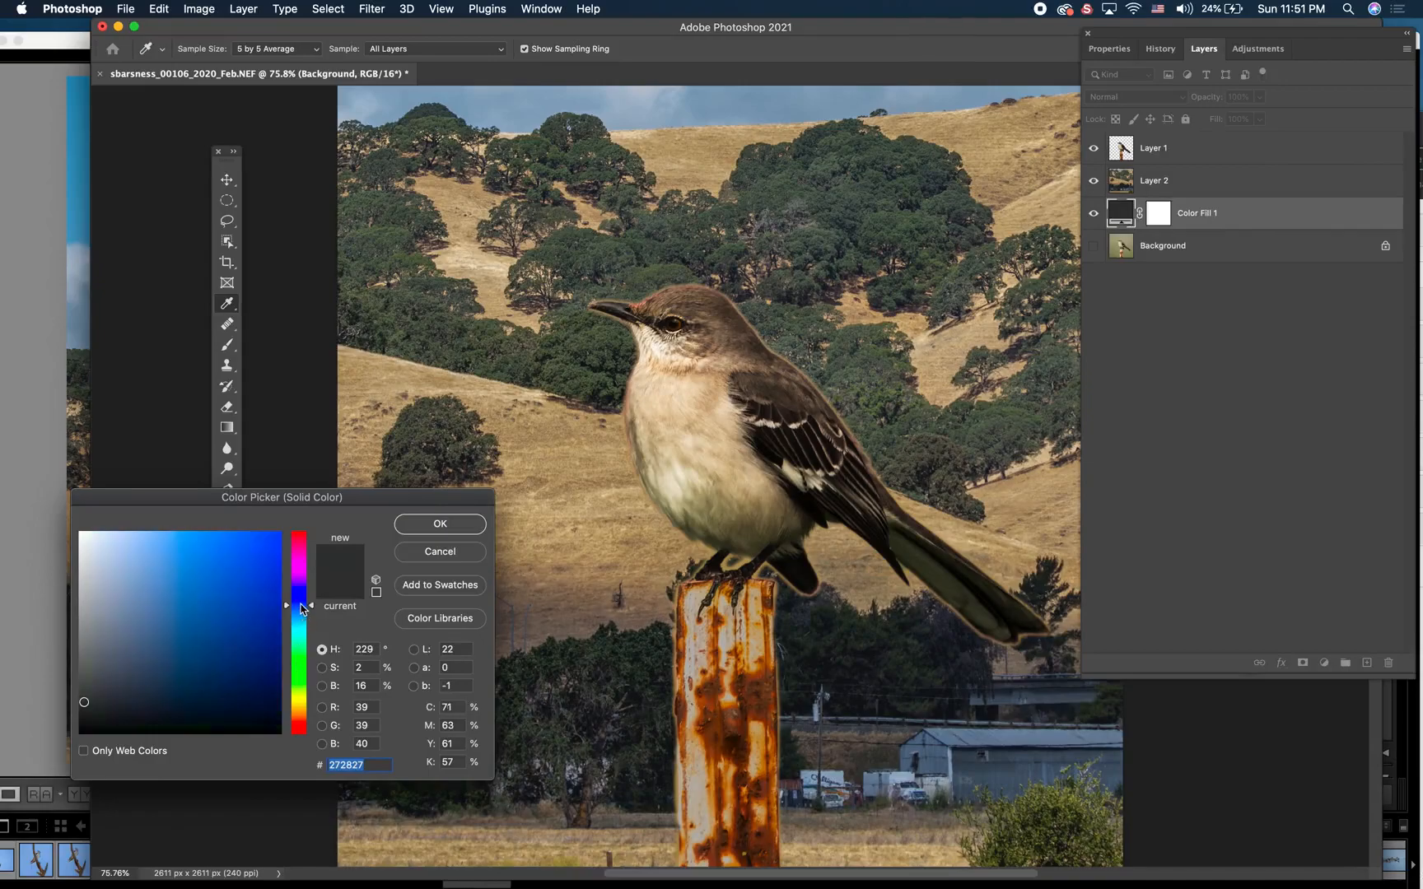
pyautogui.click(194, 631)
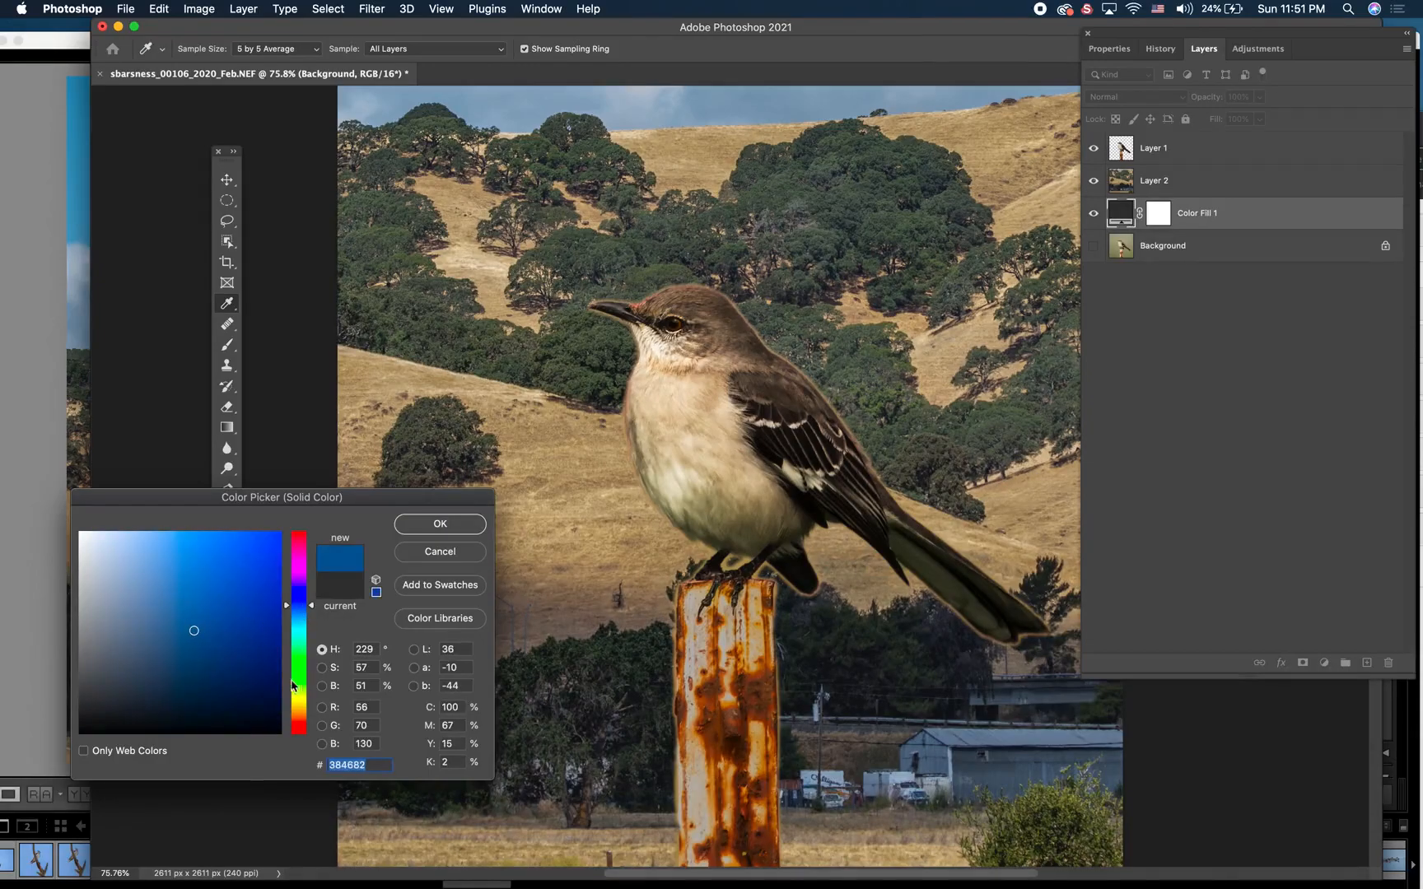
pyautogui.click(447, 525)
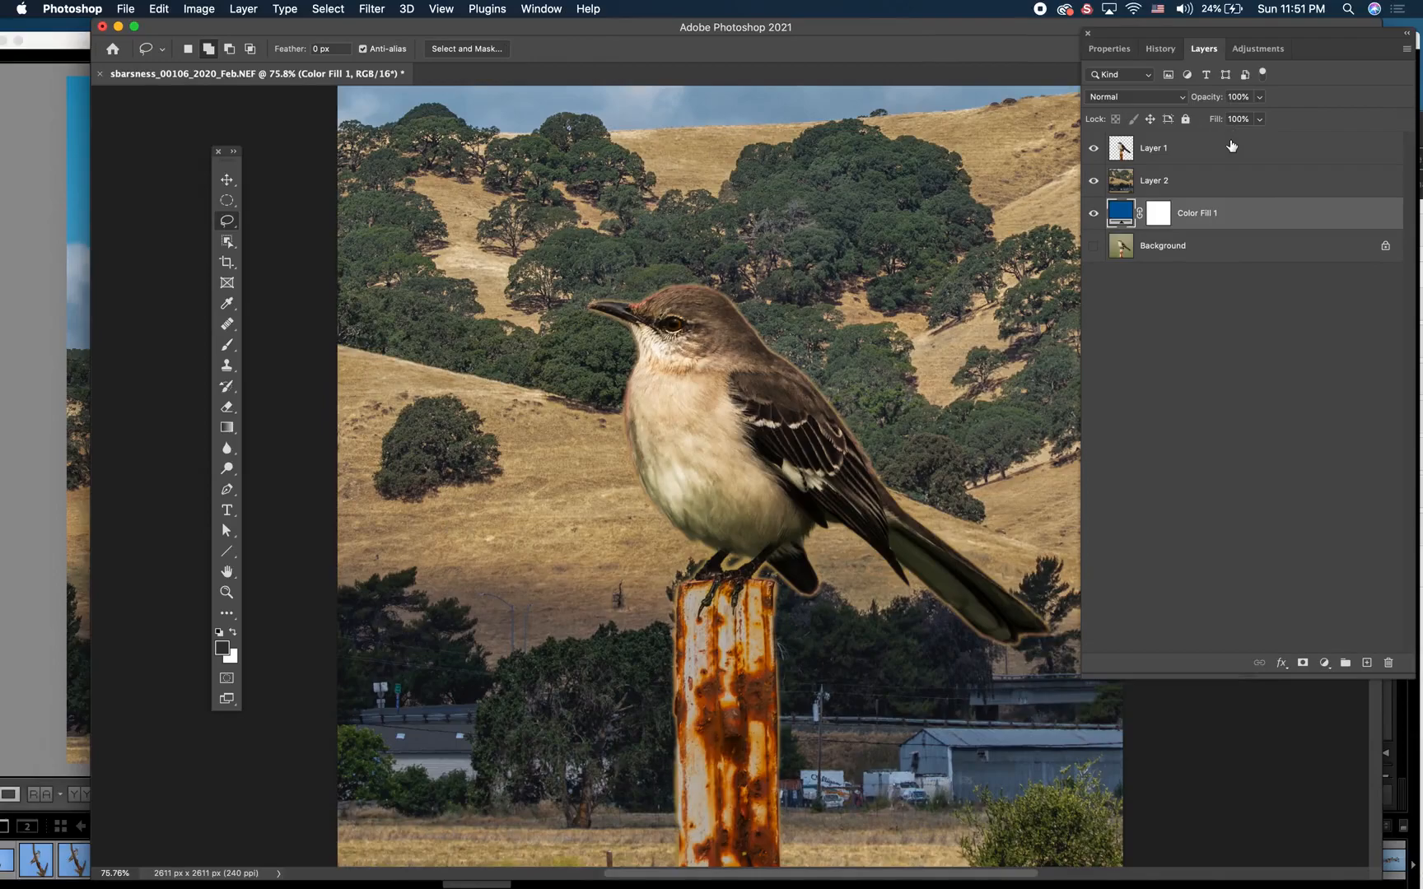
# Switch the visibility of Layer 1 and Layer 2 off and on to compare the landscape and blue backgrounds
pyautogui.click(1094, 183)
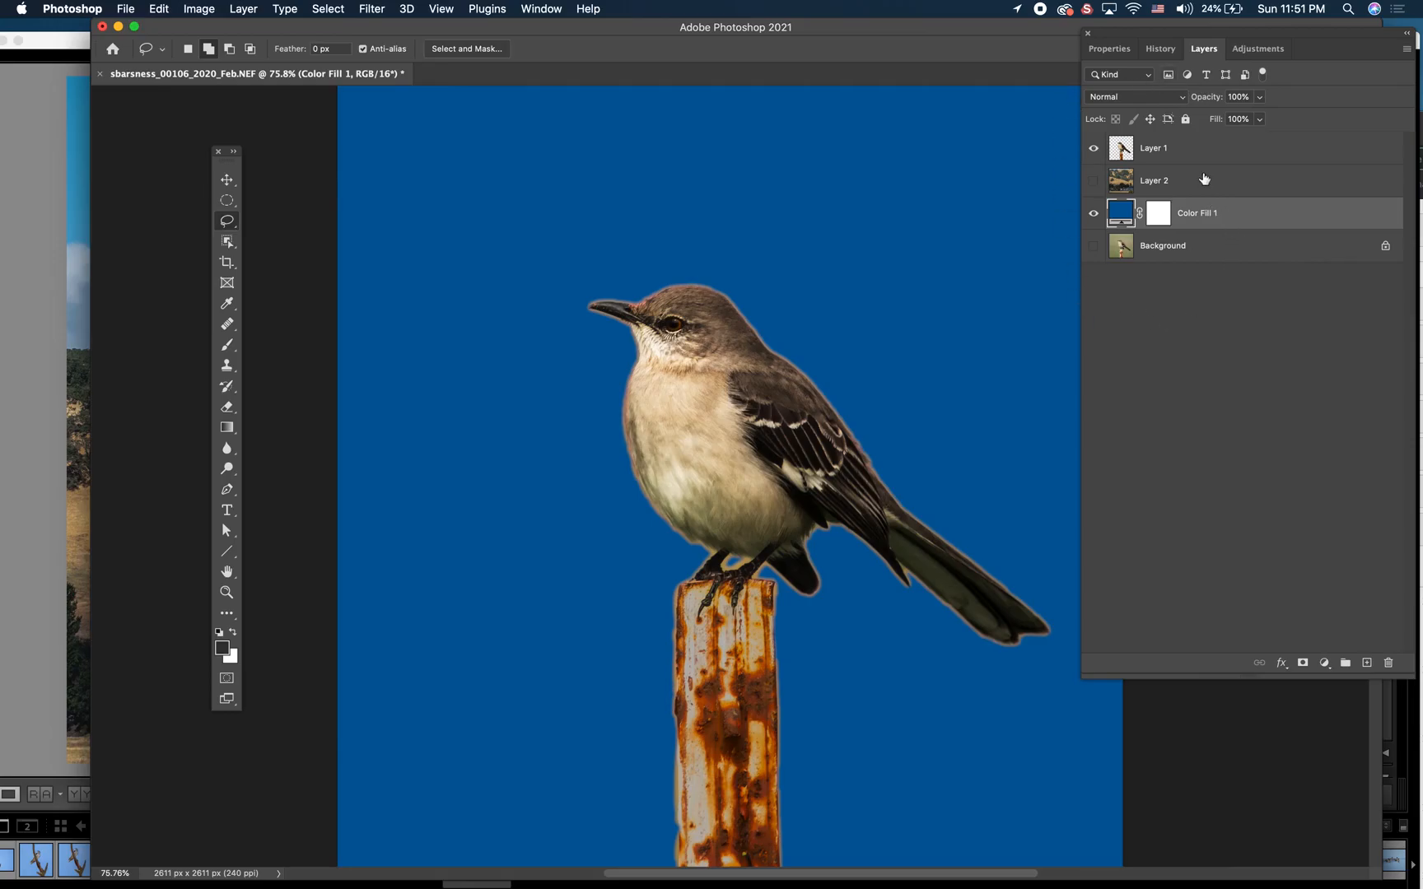
pyautogui.click(1095, 152)
pyautogui.click(1094, 182)
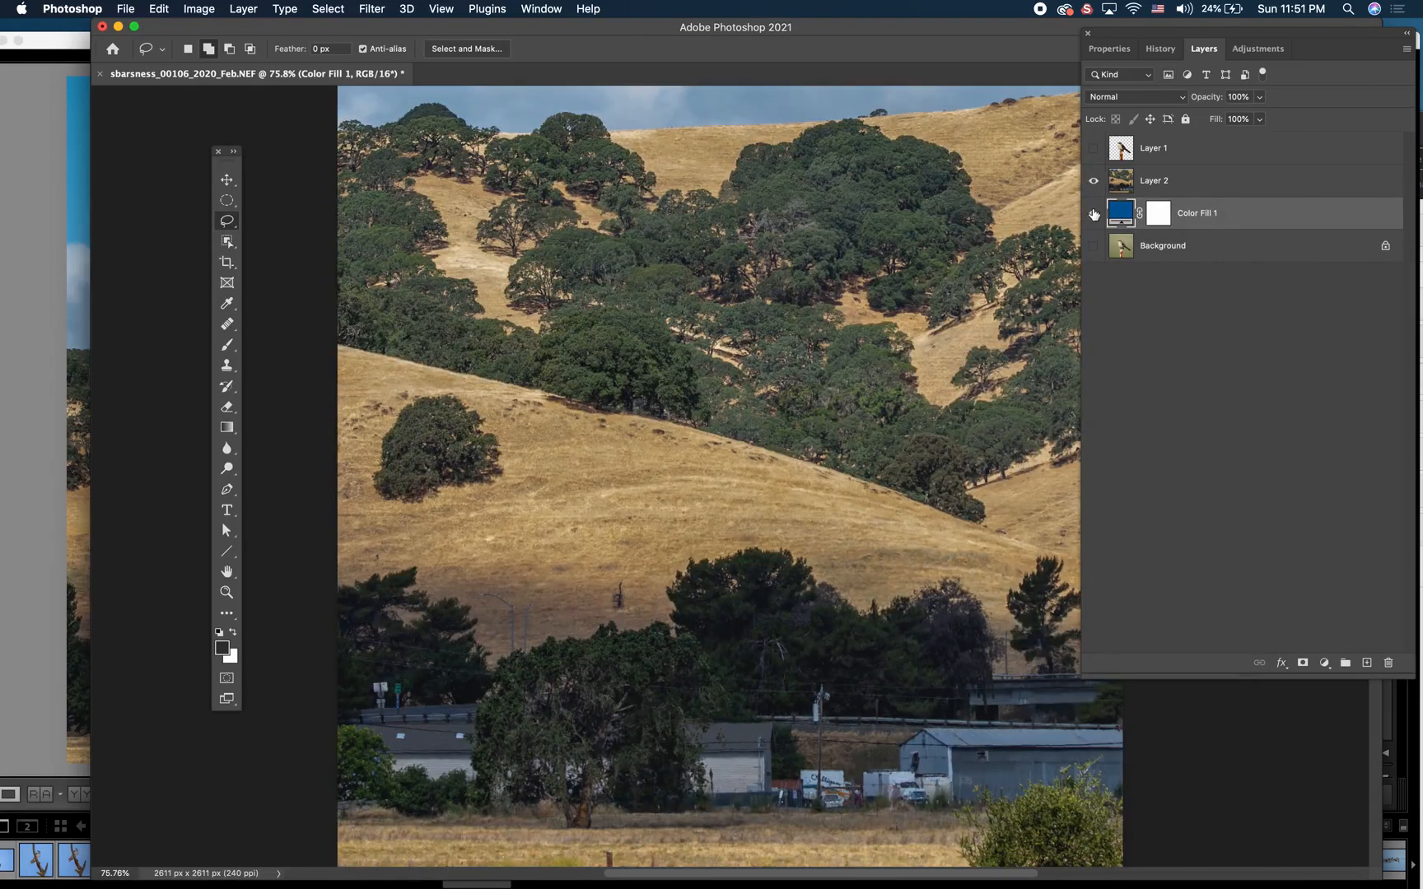
pyautogui.click(1094, 181)
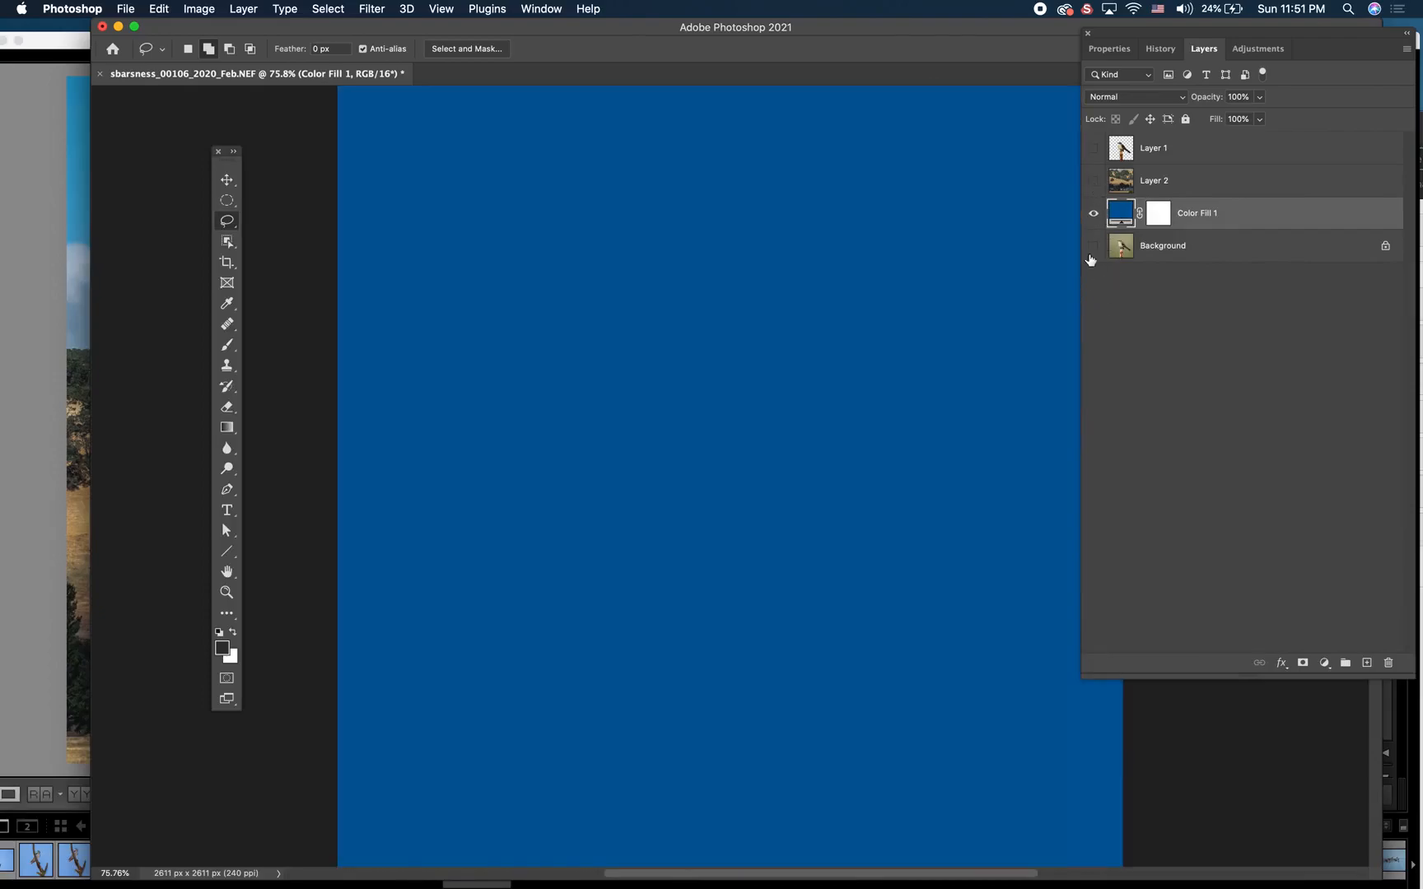
pyautogui.click(1094, 182)
pyautogui.click(1094, 154)
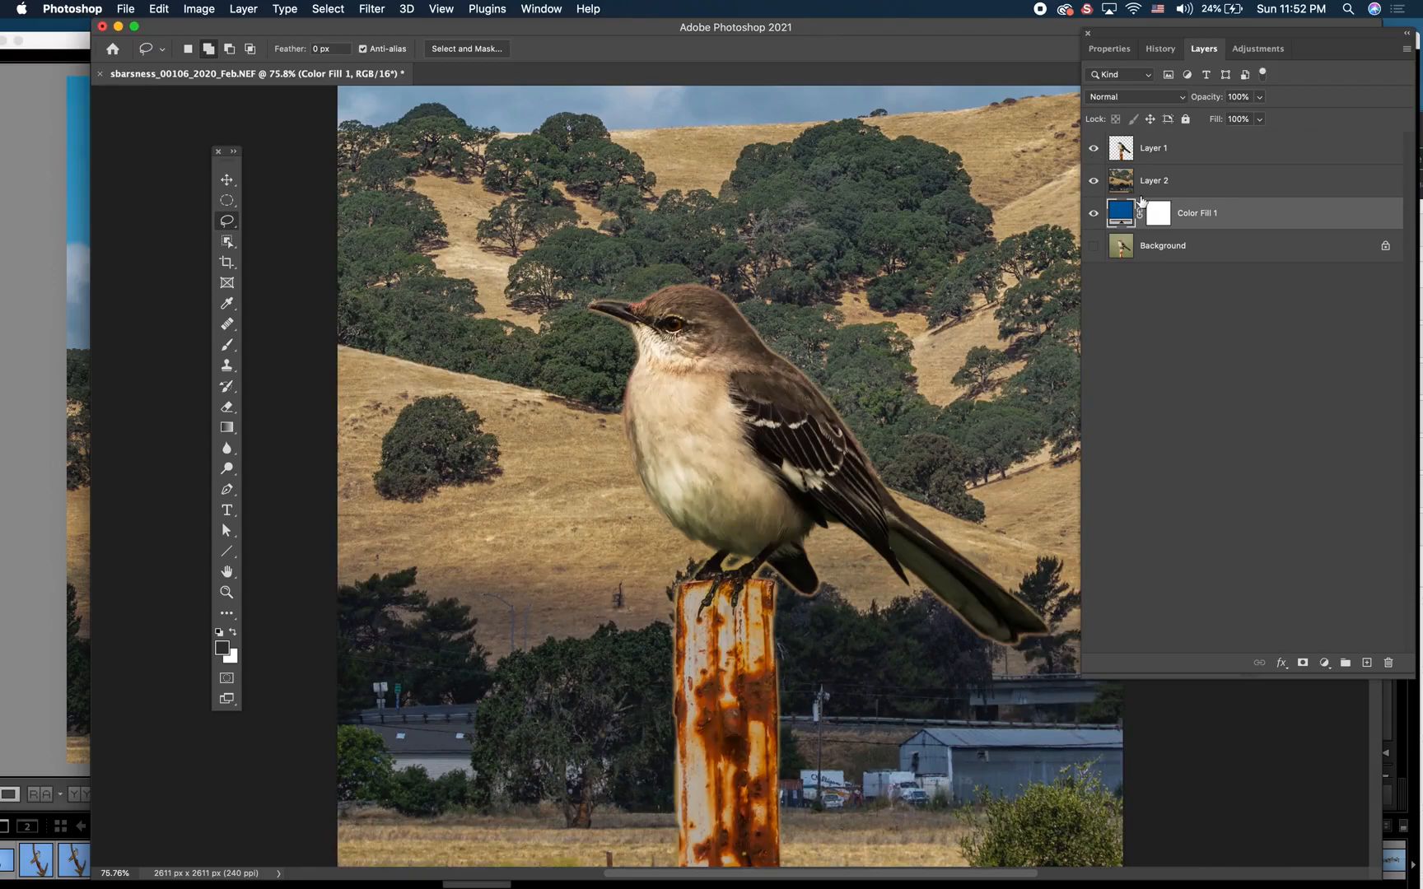
pyautogui.click(1093, 182)
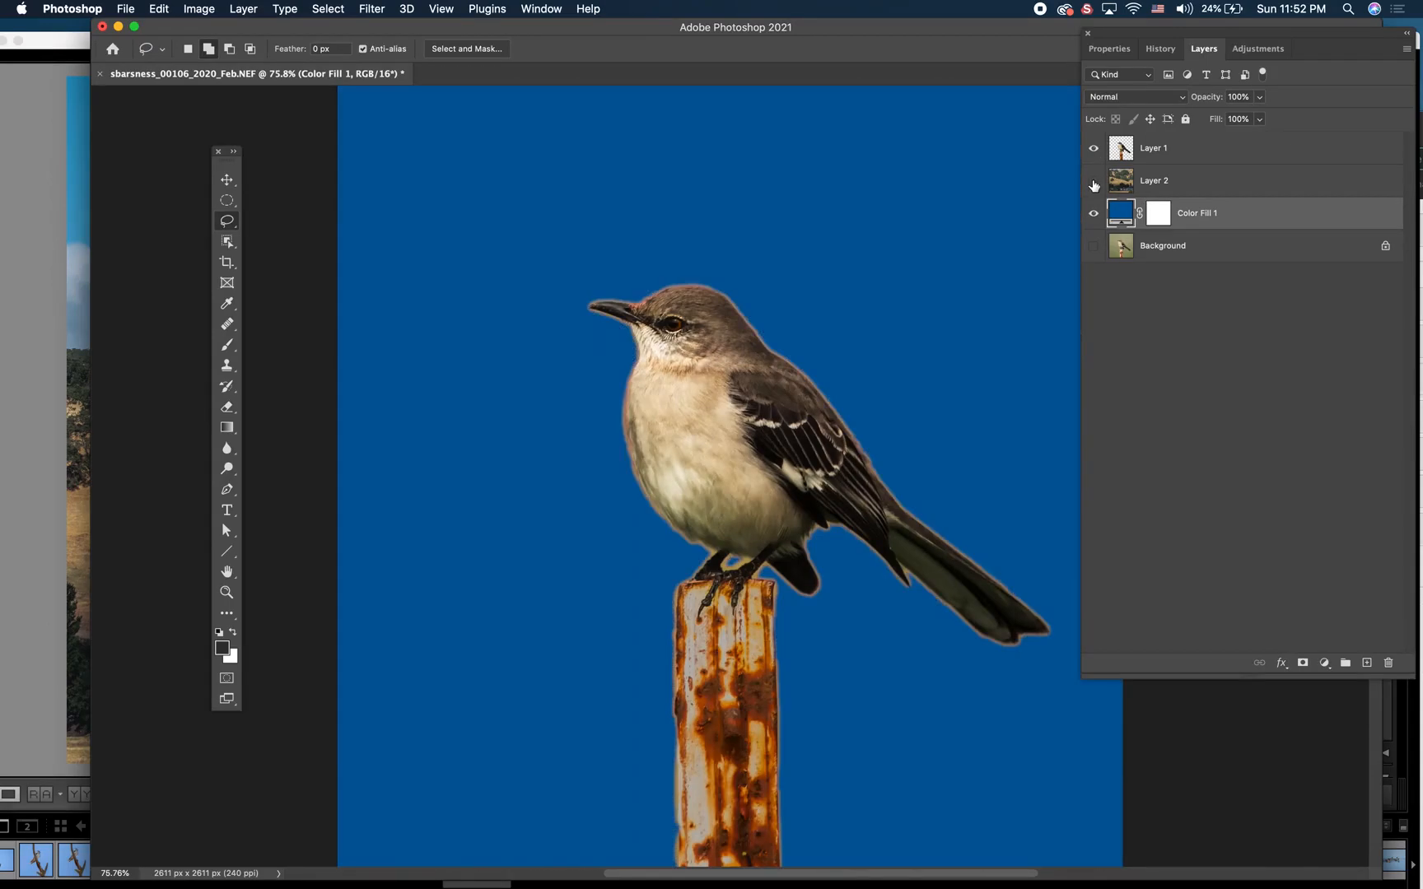
pyautogui.click(1093, 183)
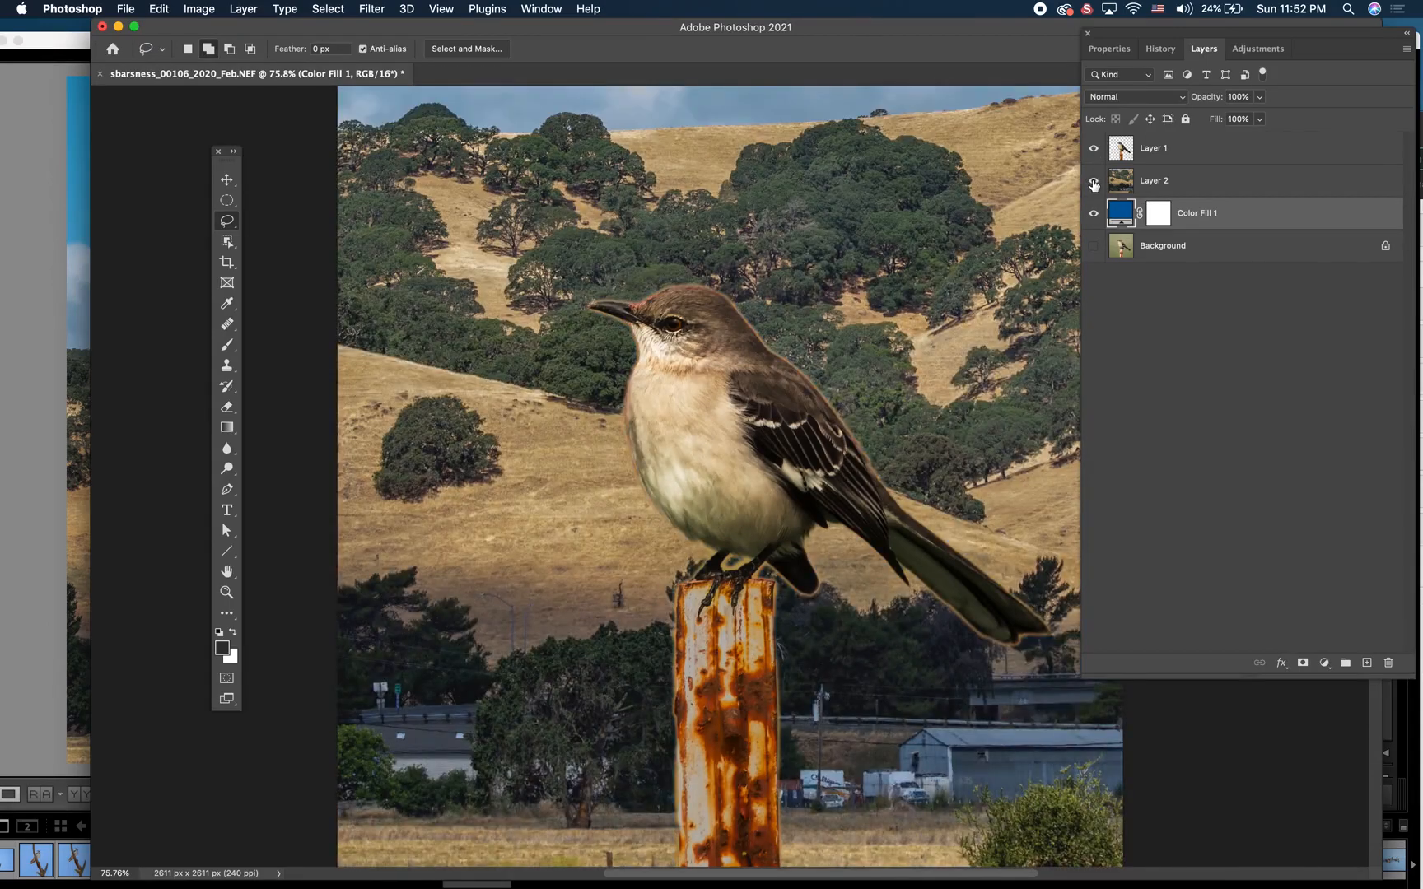